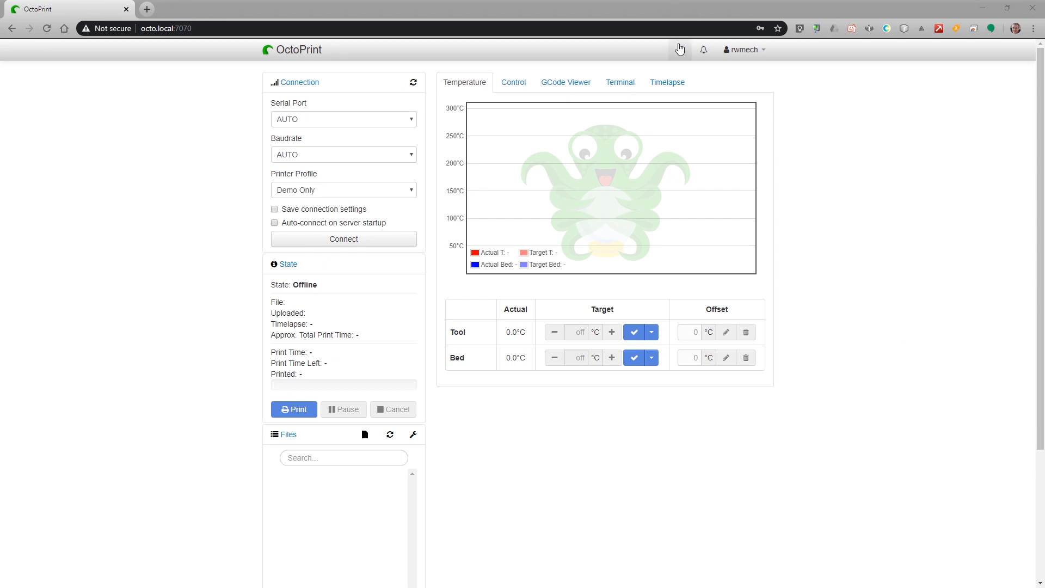
Search the plugin repository for 'theme' and install the Themeify plugin through the Plugin Manager.
{"action": "left_click", "coordinate": [679, 51]}
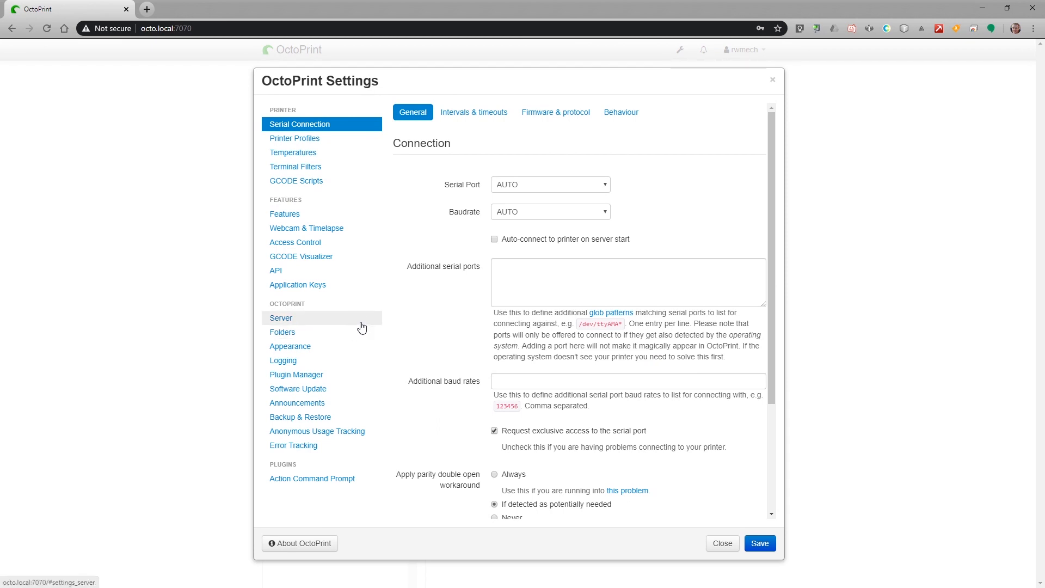
{"action": "left_click", "coordinate": [283, 376]}
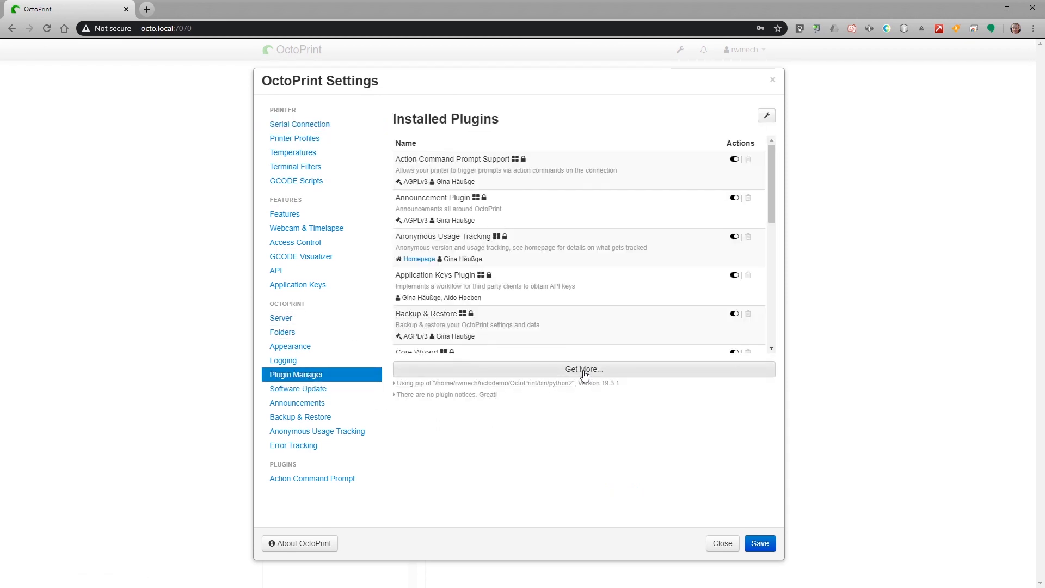
{"action": "left_click", "coordinate": [607, 375]}
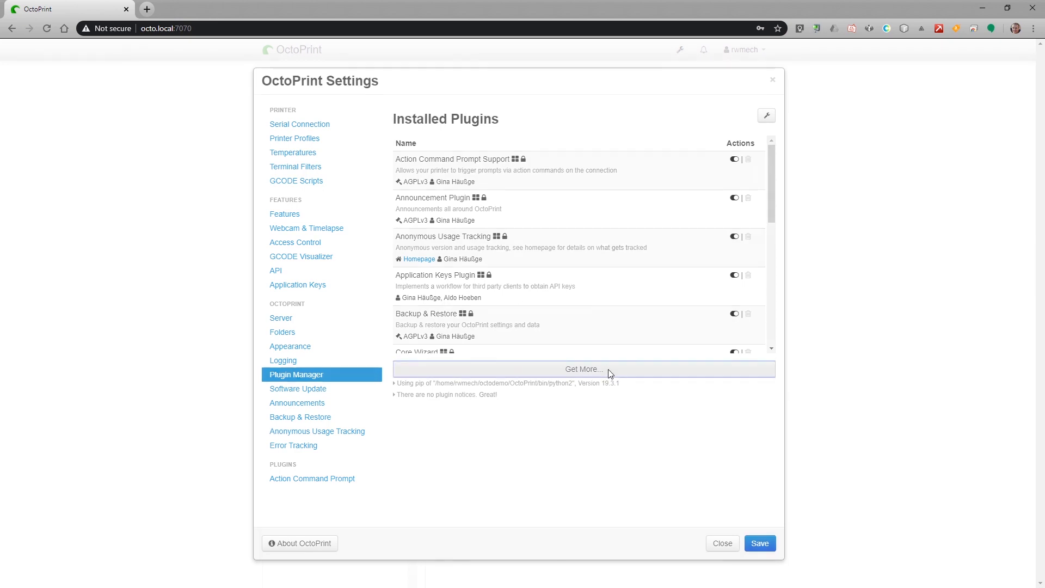
{"action": "left_click", "coordinate": [489, 185]}
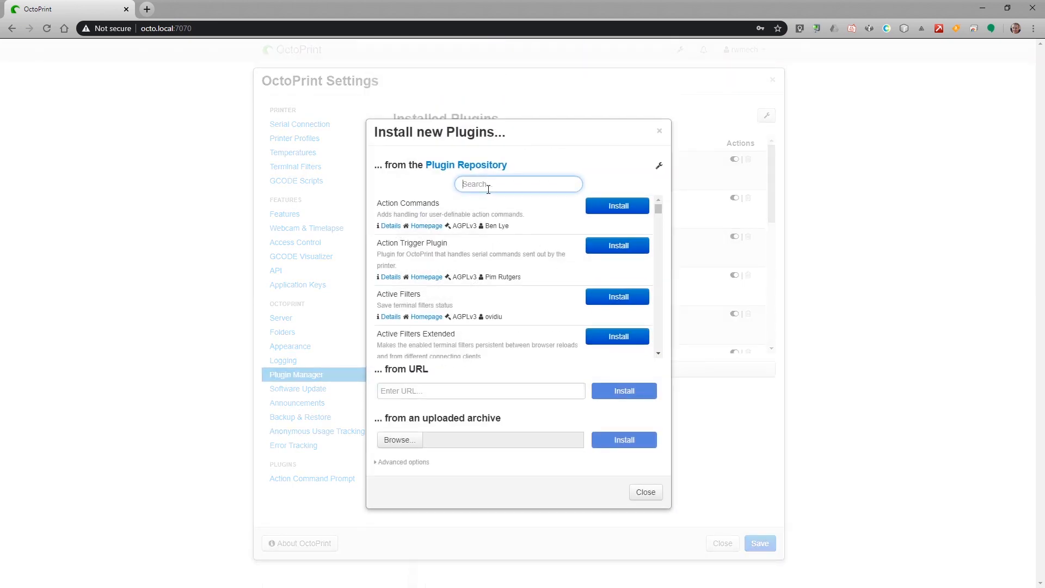
{"action": "type", "text": "theme"}
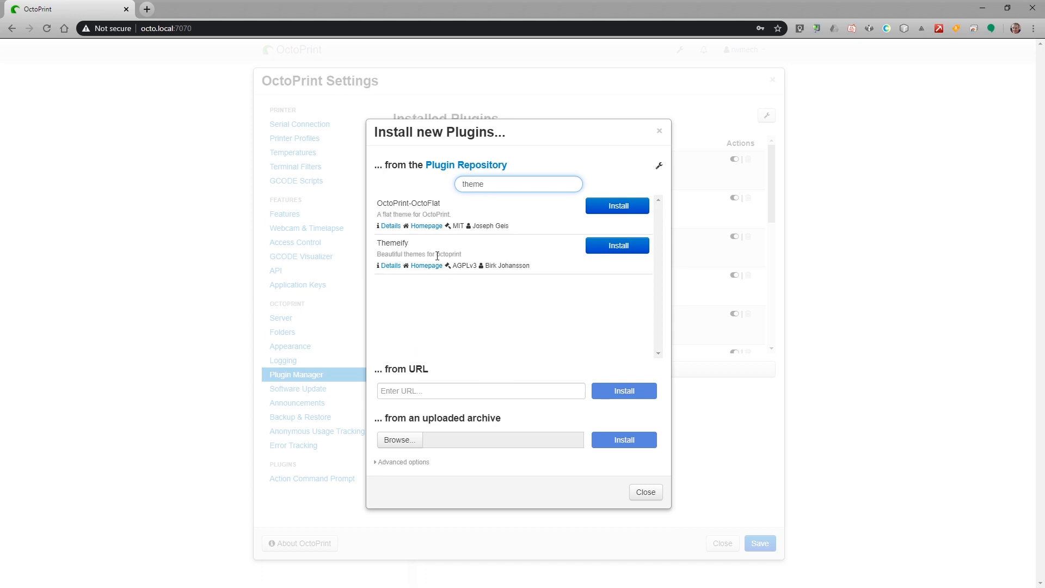
{"action": "left_click", "coordinate": [621, 247]}
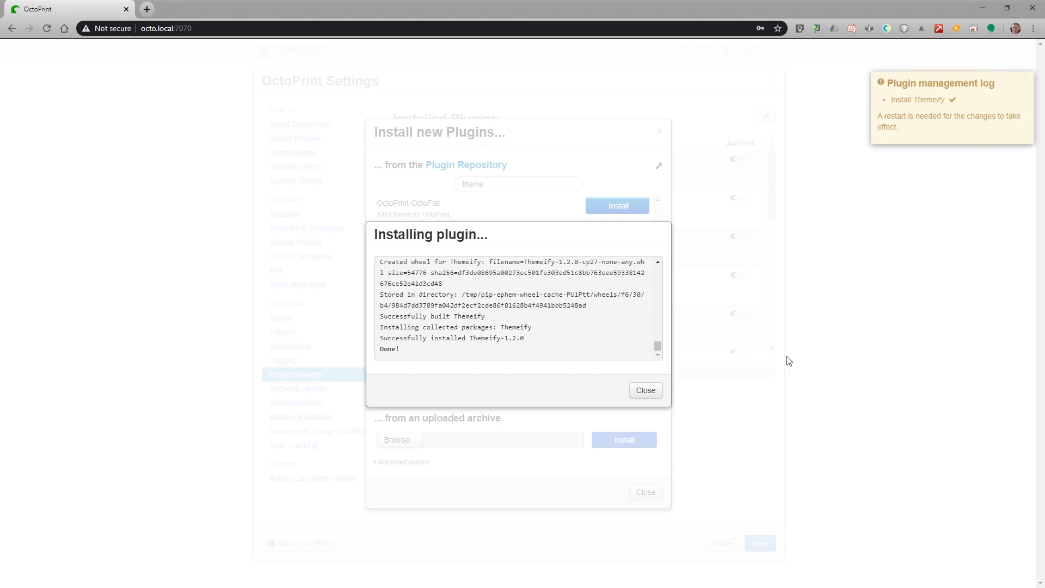
Close the installation log, plugin installer and Settings dialogs, then reconnect and reload after the restart.
{"action": "left_click", "coordinate": [645, 389]}
{"action": "left_click", "coordinate": [645, 492]}
{"action": "left_click", "coordinate": [722, 543]}
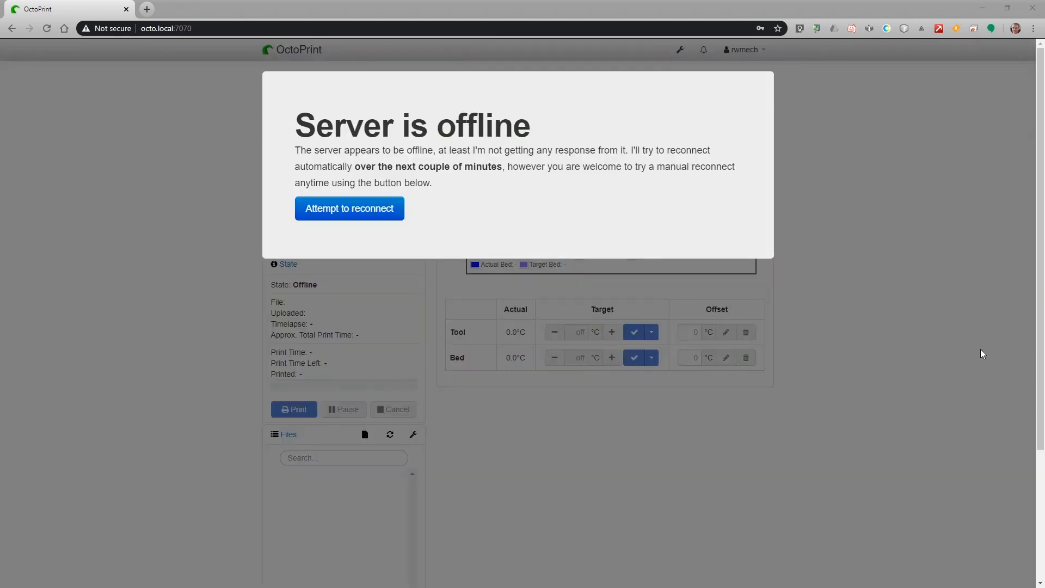
{"action": "left_click", "coordinate": [337, 209]}
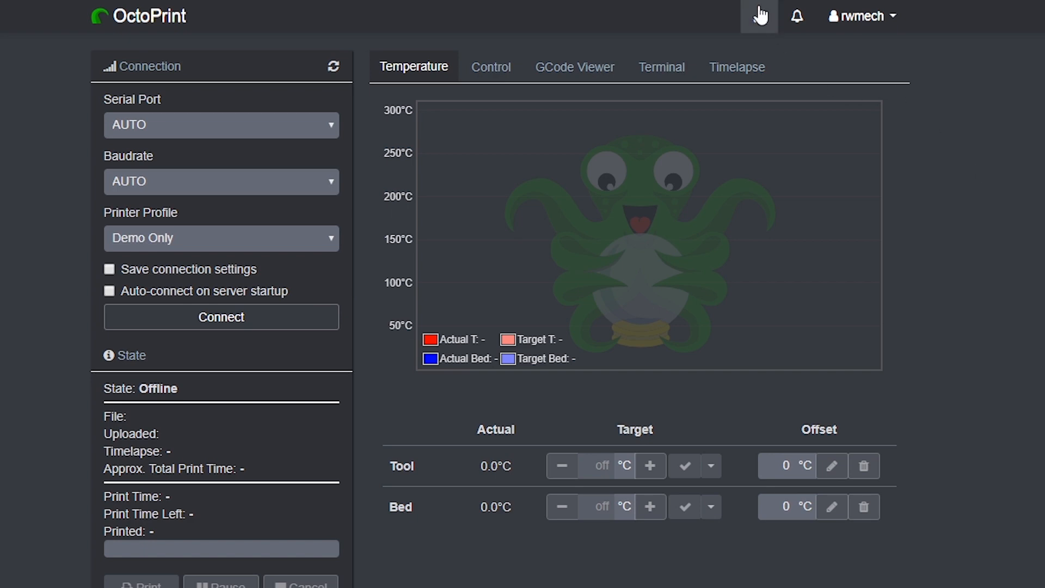
In Themeify settings, try Material UI light, Cyborg and Nighttime themes, then settle on Discorded.
{"action": "left_click", "coordinate": [759, 22]}
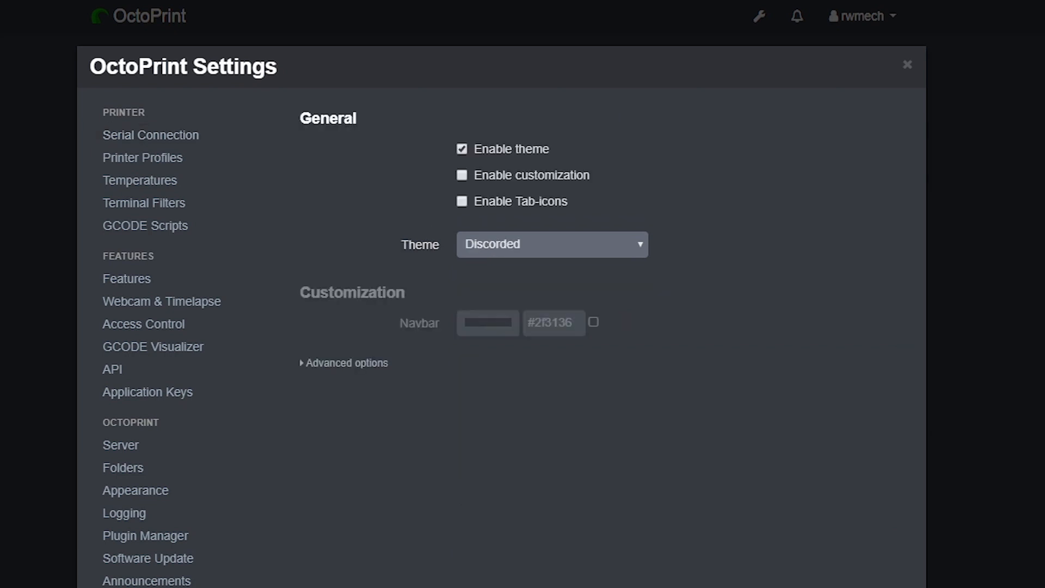
{"action": "left_click", "coordinate": [637, 250]}
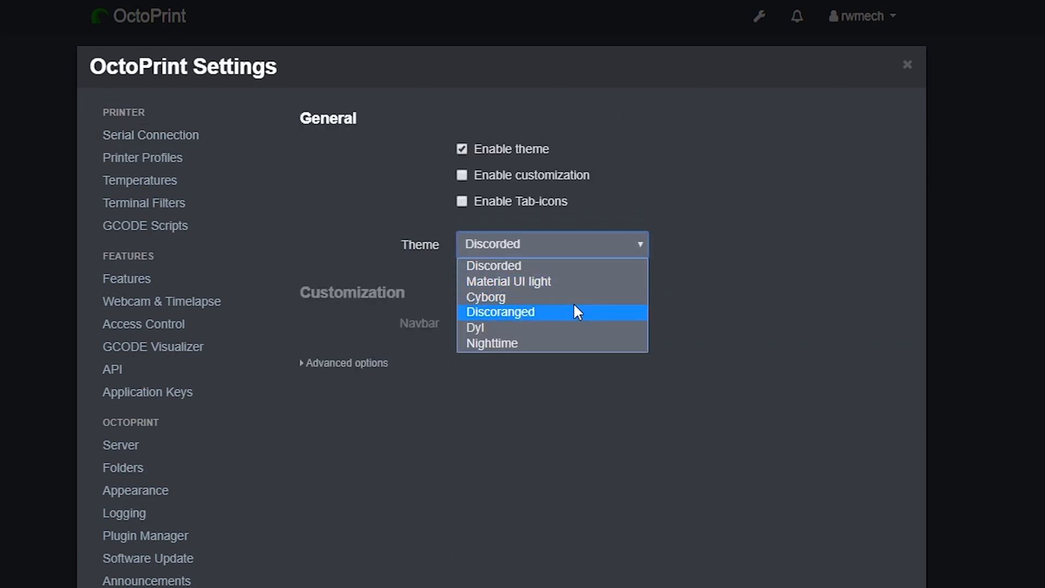
{"action": "left_click", "coordinate": [564, 282]}
{"action": "left_click", "coordinate": [570, 252]}
{"action": "left_click", "coordinate": [556, 298]}
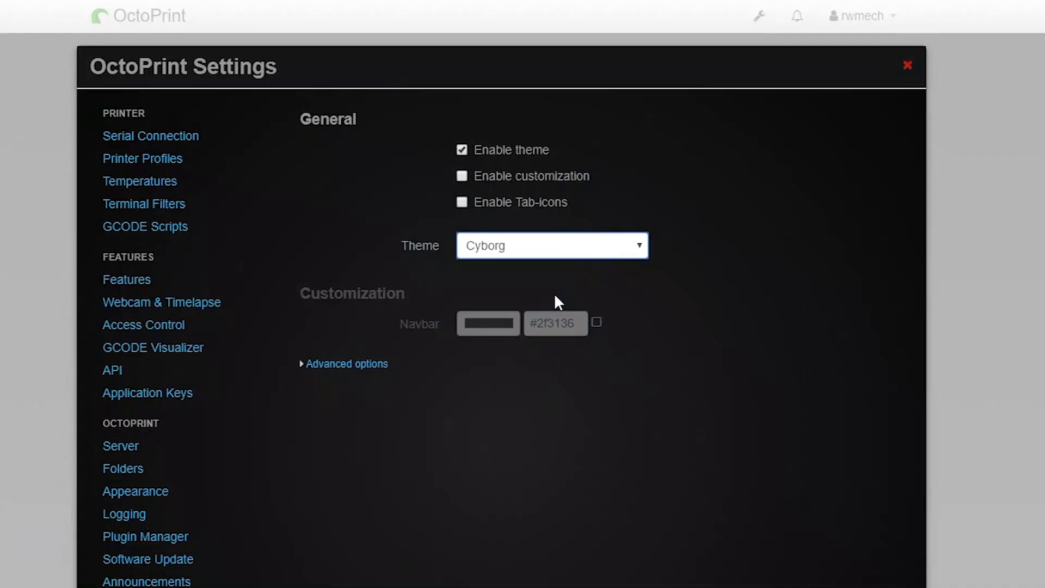
{"action": "left_click", "coordinate": [565, 246]}
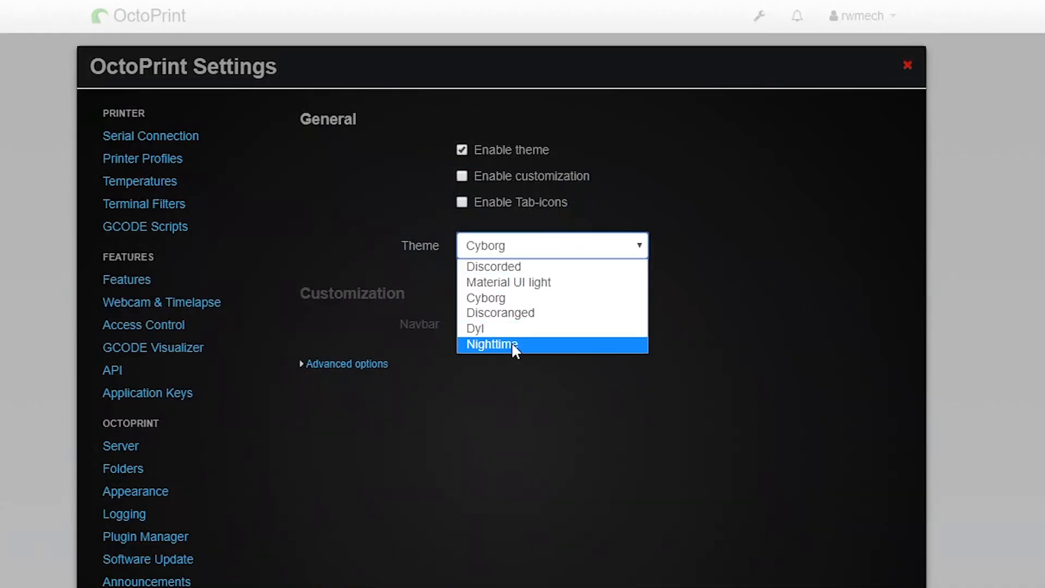
{"action": "left_click", "coordinate": [511, 343]}
{"action": "left_click", "coordinate": [541, 247]}
{"action": "left_click", "coordinate": [539, 268]}
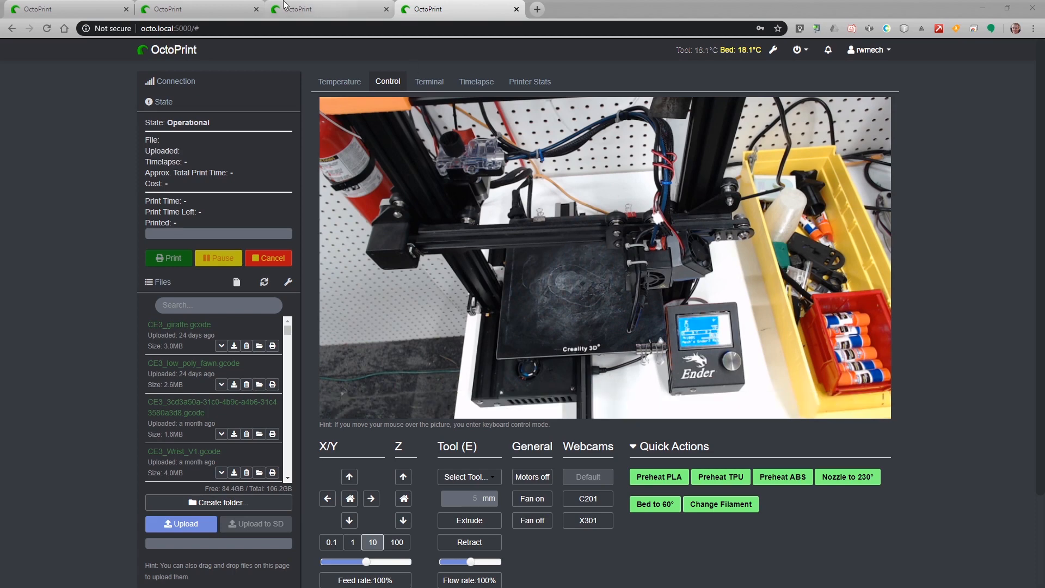
{"action": "left_click", "coordinate": [92, 8]}
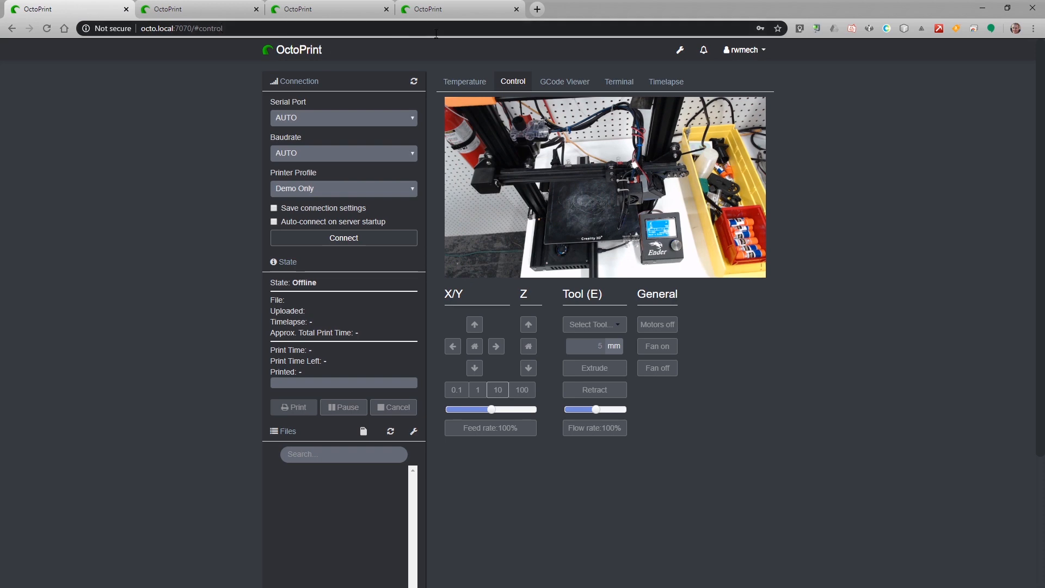
{"action": "left_click", "coordinate": [434, 11]}
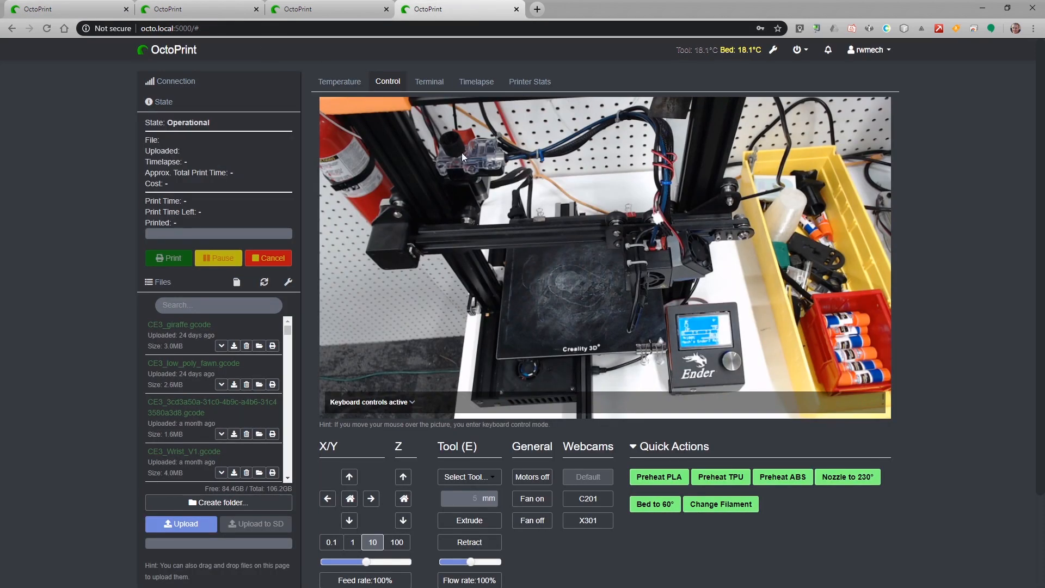
{"action": "left_click", "coordinate": [58, 15]}
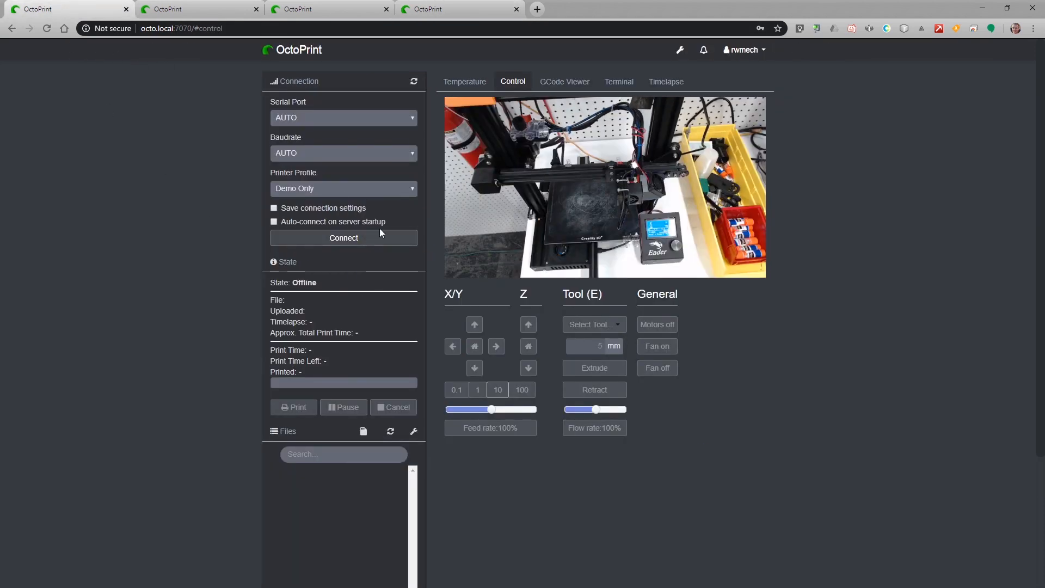
{"action": "left_click", "coordinate": [463, 8]}
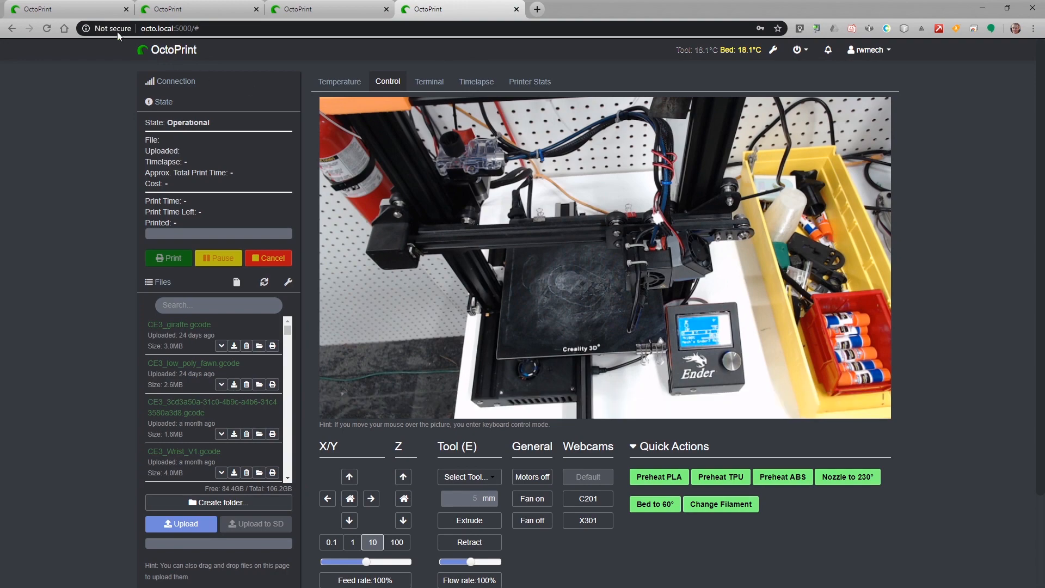
{"action": "left_click", "coordinate": [83, 10]}
{"action": "left_click", "coordinate": [175, 9]}
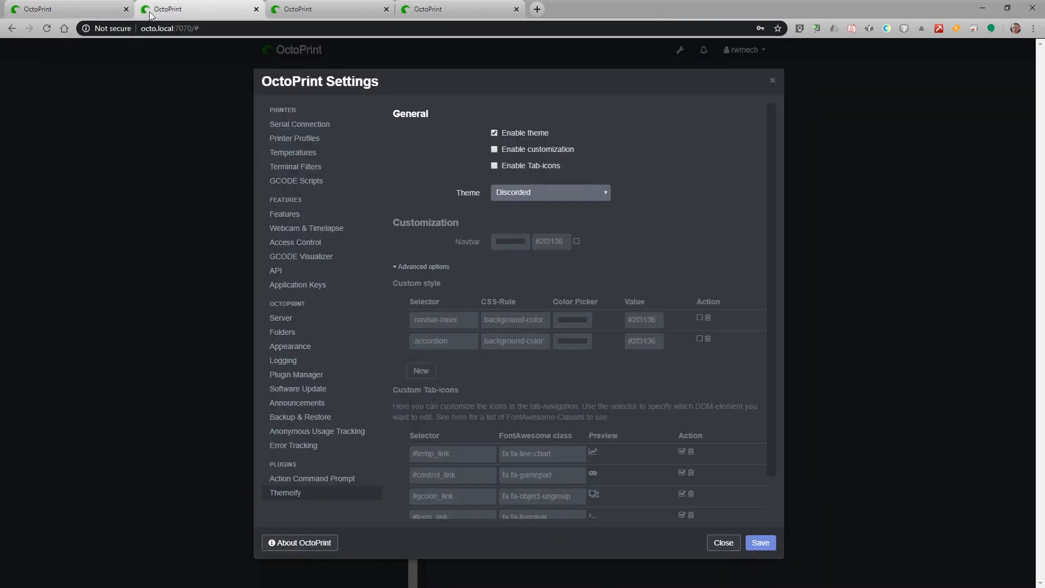
{"action": "left_click", "coordinate": [69, 8]}
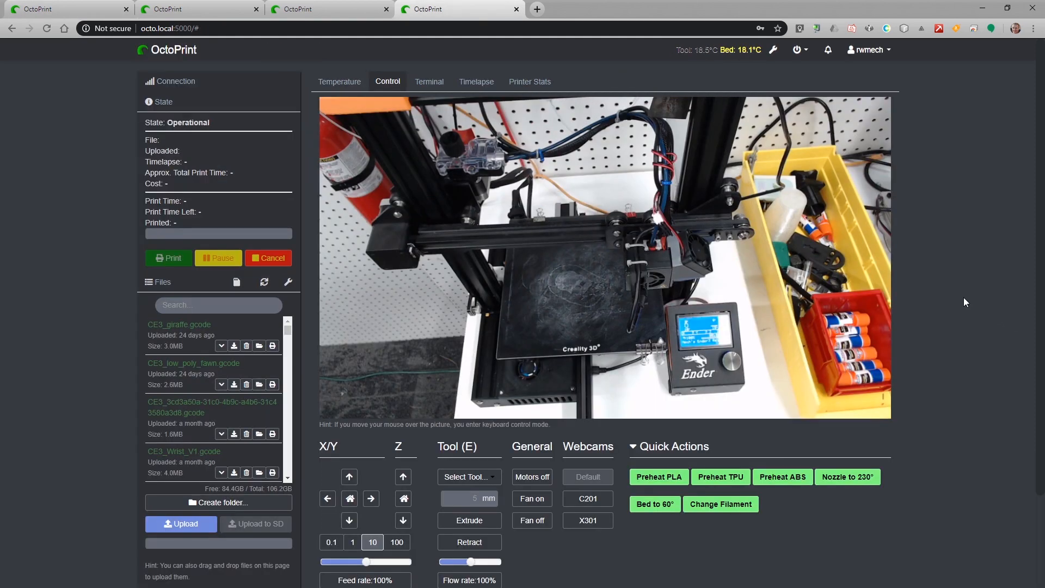
{"action": "right_click", "coordinate": [926, 319]}
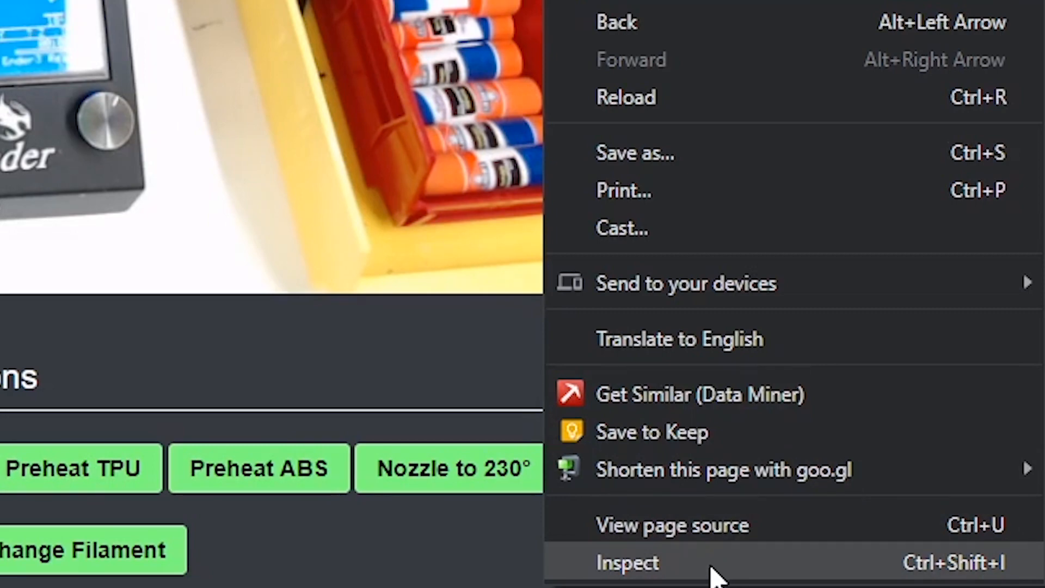
{"action": "left_click", "coordinate": [713, 571]}
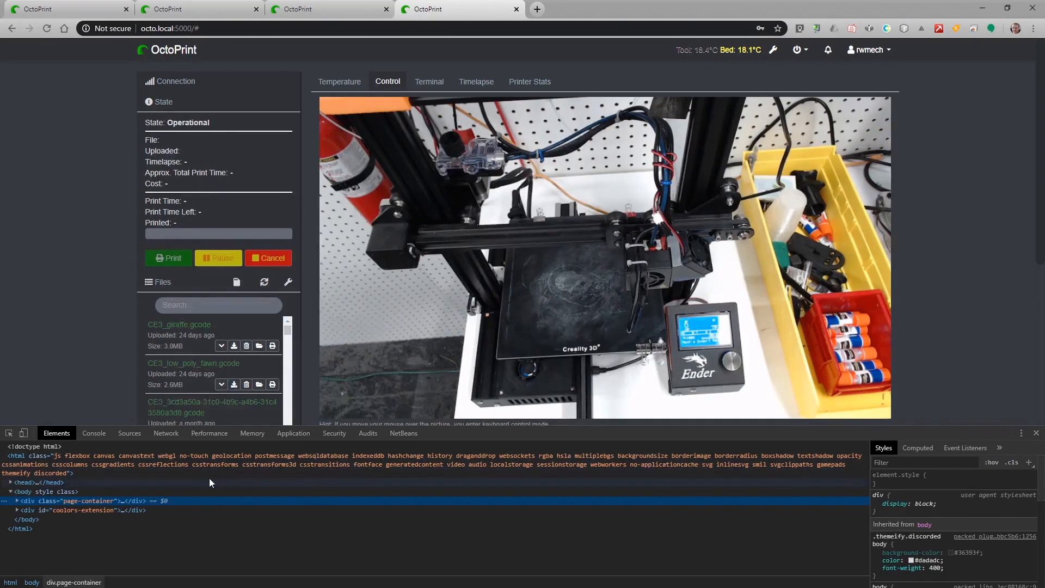
{"action": "mouse_move", "coordinate": [554, 236]}
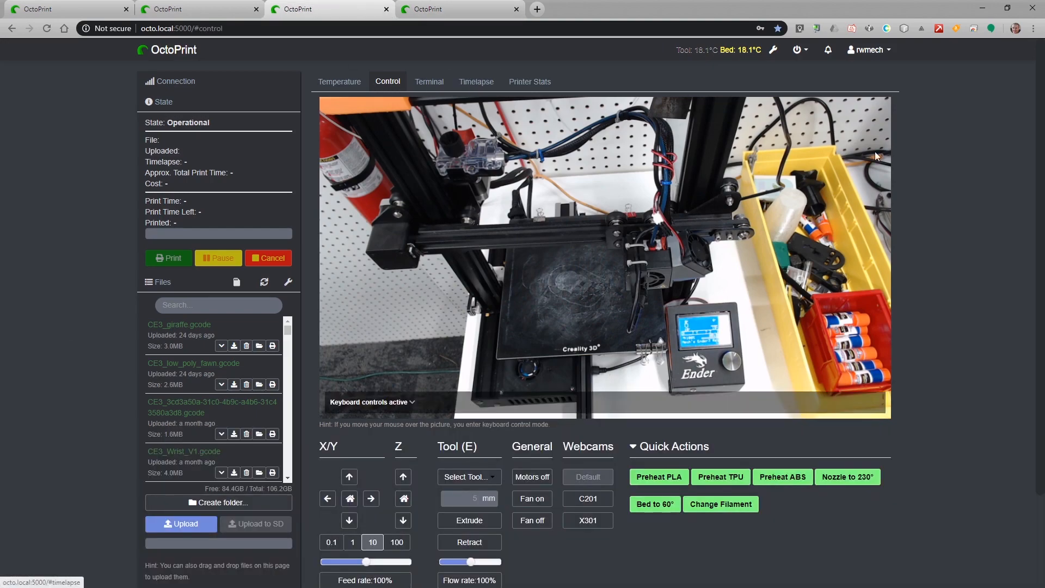
Go to Themeify's settings page and expand Advanced options to show the custom style rules.
{"action": "left_click", "coordinate": [773, 50]}
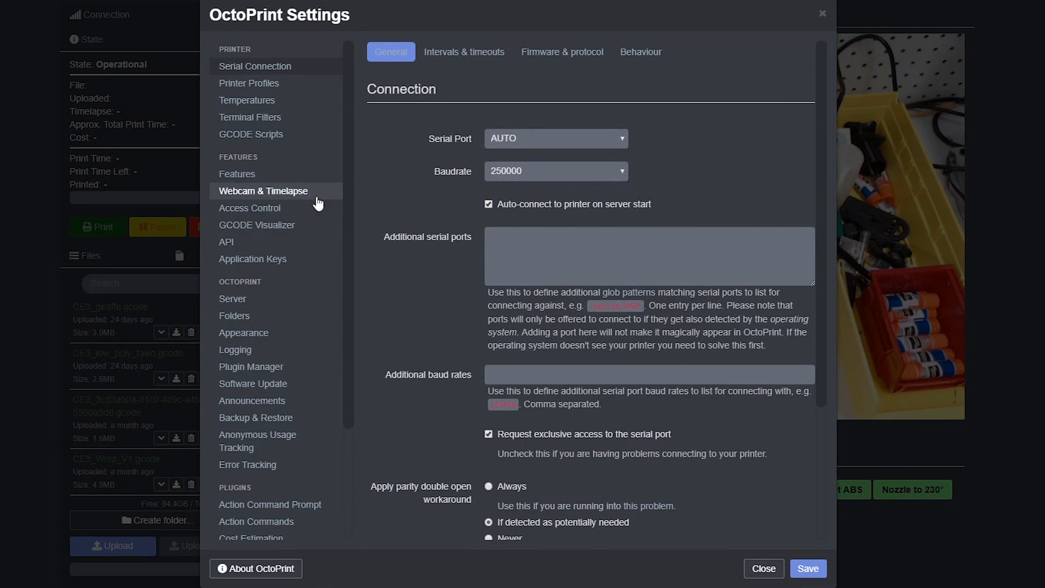
{"action": "scroll", "coordinate": [286, 270], "scroll_direction": "down", "scroll_amount": 1}
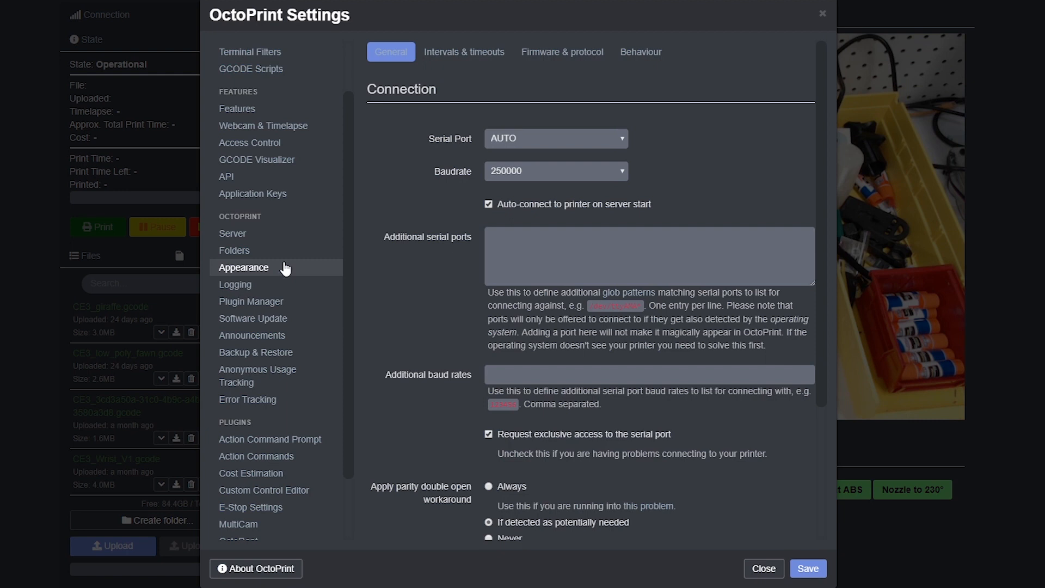
{"action": "scroll", "coordinate": [280, 381], "scroll_direction": "down", "scroll_amount": 3}
{"action": "left_click", "coordinate": [280, 533]}
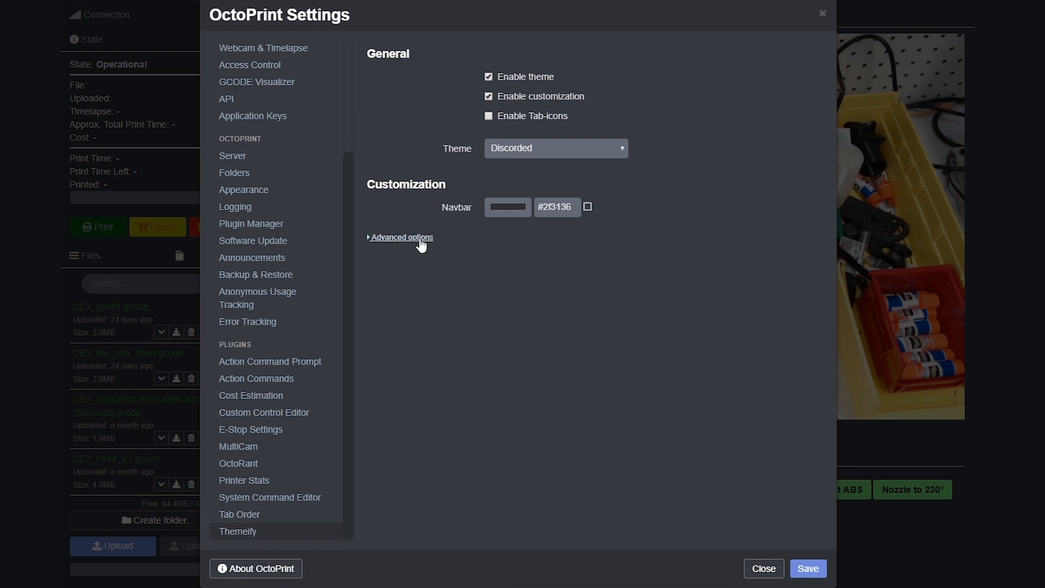
{"action": "left_click", "coordinate": [421, 239]}
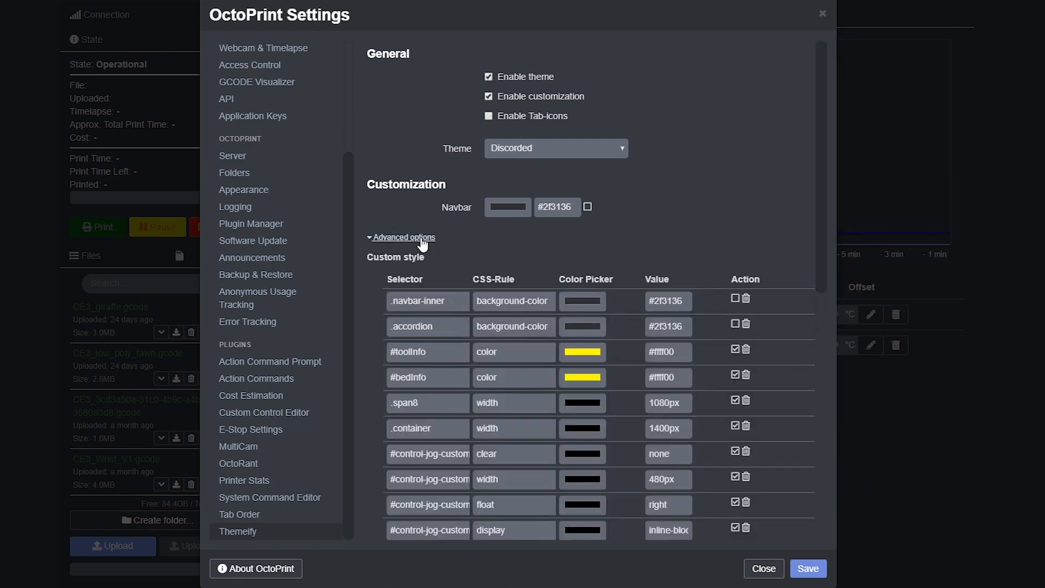
{"action": "scroll", "coordinate": [515, 246], "scroll_direction": "down", "scroll_amount": 1}
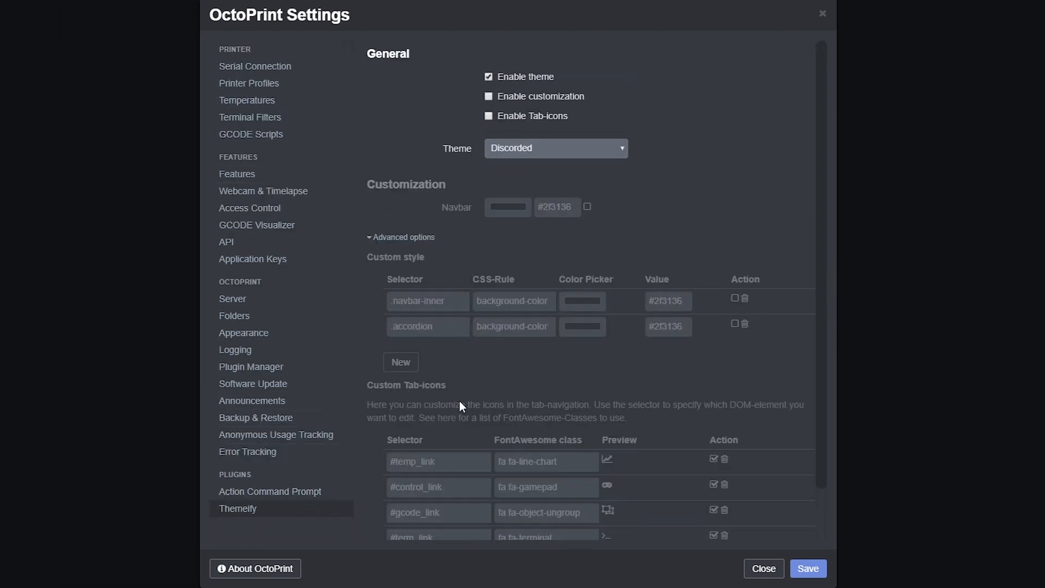
Tick Enable customization and look over rules like #job_cancel, #job_pause and .progress .bar.
{"action": "scroll", "coordinate": [532, 411], "scroll_direction": "down", "scroll_amount": 1}
{"action": "scroll", "coordinate": [547, 414], "scroll_direction": "up", "scroll_amount": 1}
{"action": "left_click", "coordinate": [489, 97]}
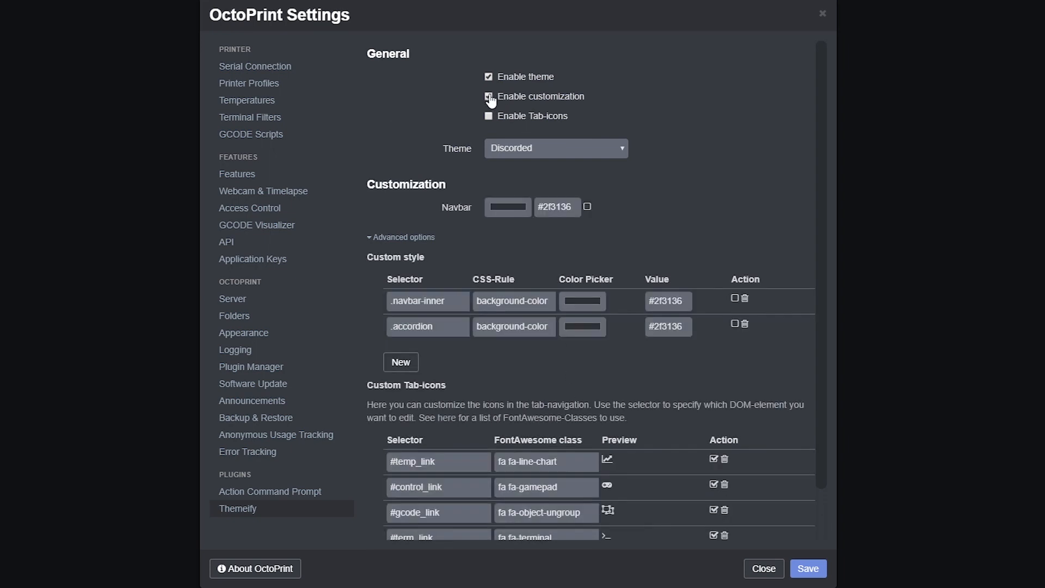
{"action": "scroll", "coordinate": [599, 436], "scroll_direction": "down", "scroll_amount": 1}
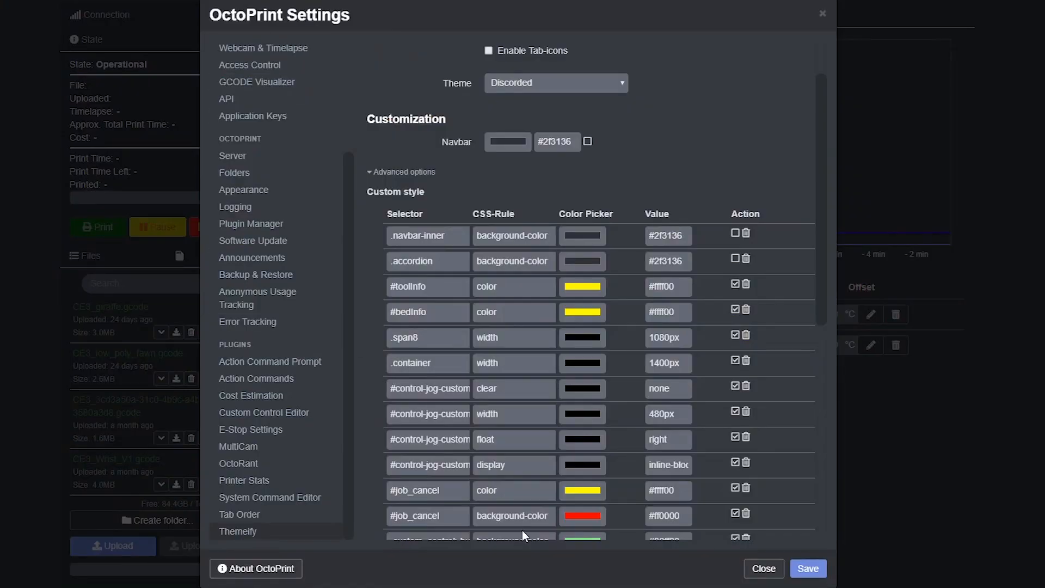
{"action": "scroll", "coordinate": [464, 399], "scroll_direction": "down", "scroll_amount": 6}
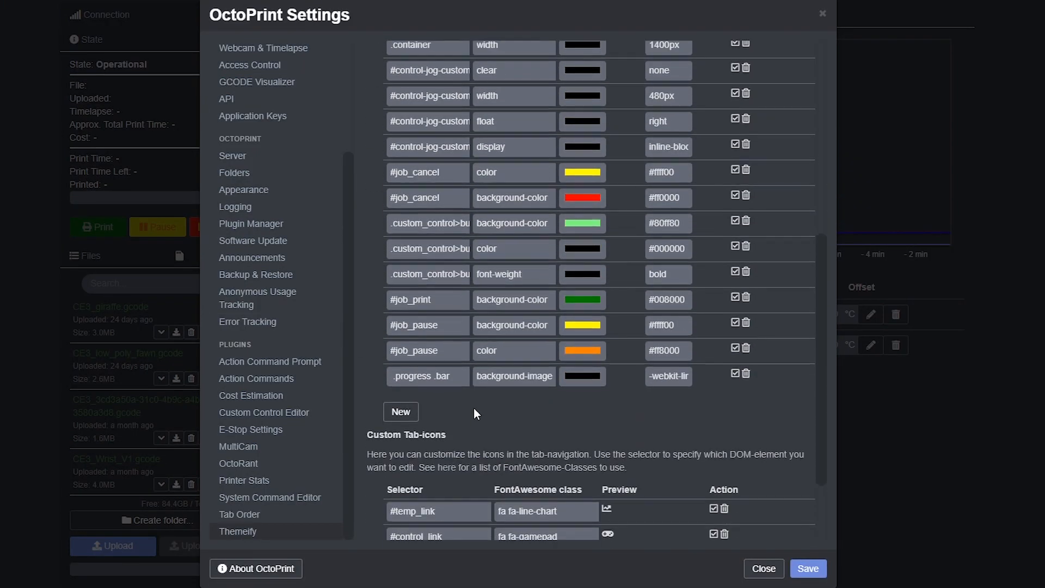
{"action": "scroll", "coordinate": [477, 411], "scroll_direction": "up", "scroll_amount": 6}
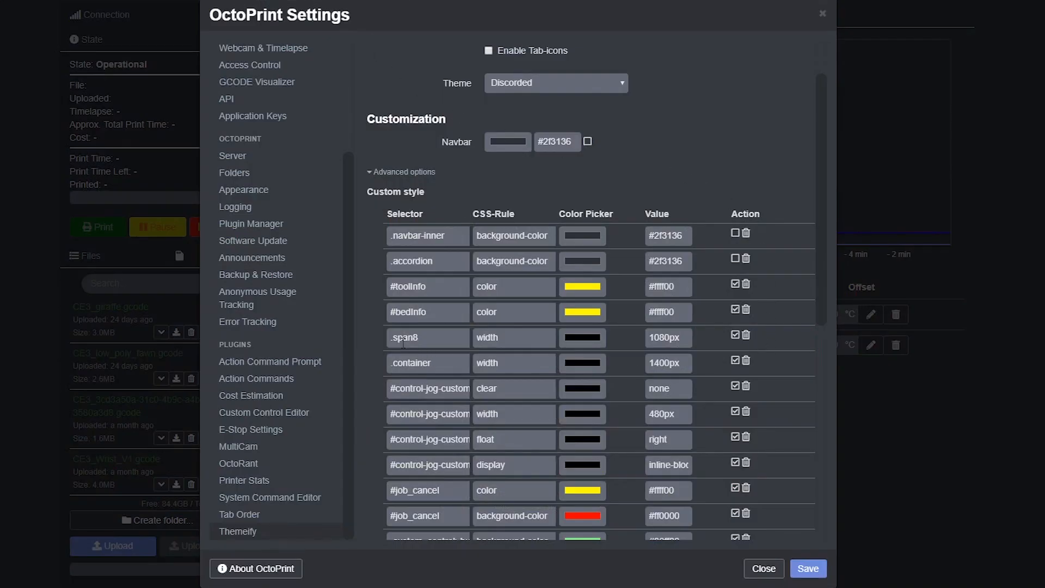
Highlight the .span8, .container and #bedInfo selectors as examples of class and id selectors.
{"action": "left_click_drag", "start_coordinate": [420, 338], "coordinate": [388, 340]}
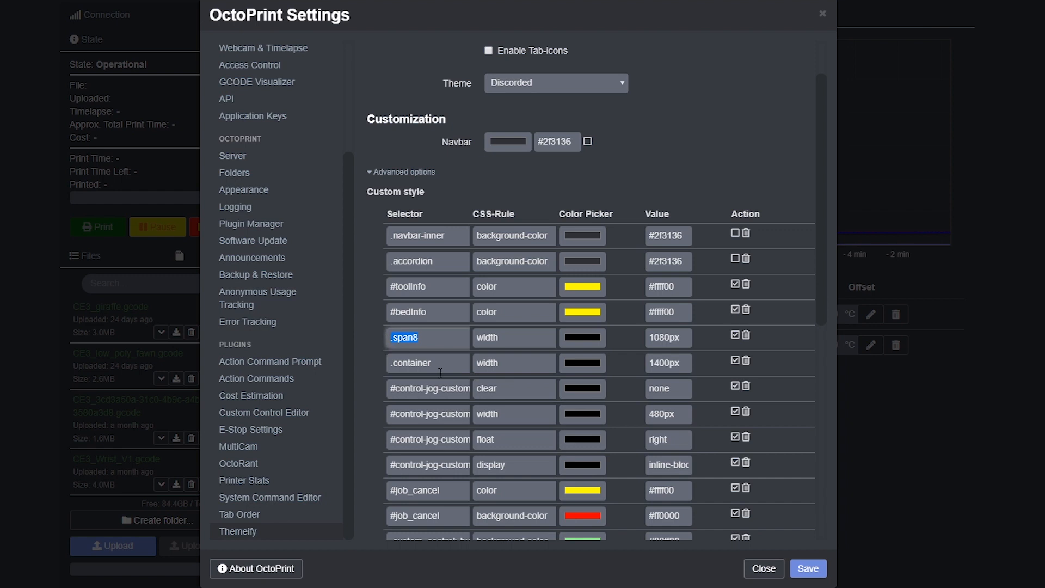
{"action": "left_click_drag", "start_coordinate": [441, 363], "coordinate": [381, 369]}
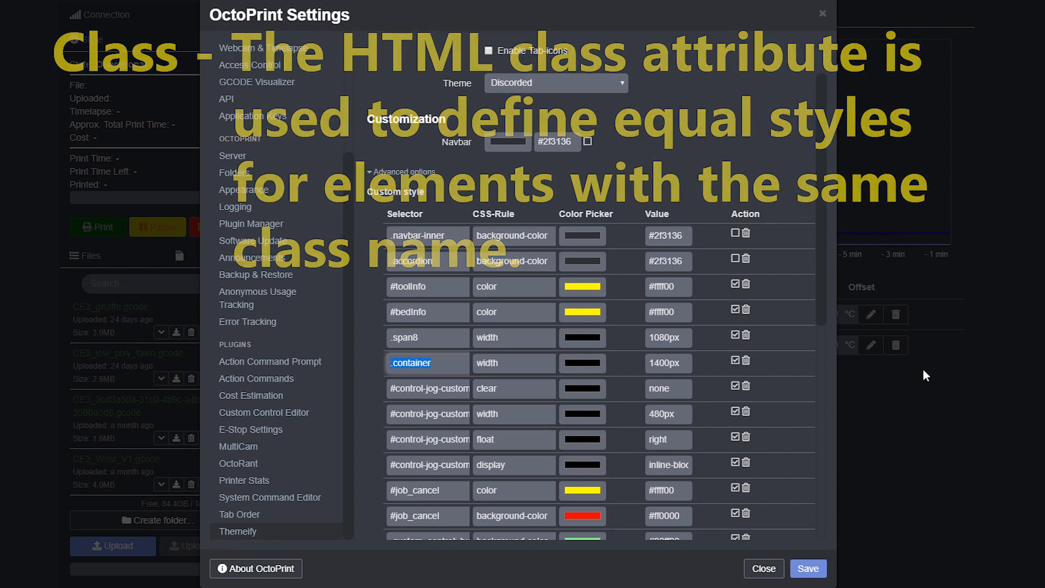
{"action": "left_click_drag", "start_coordinate": [388, 312], "coordinate": [429, 313]}
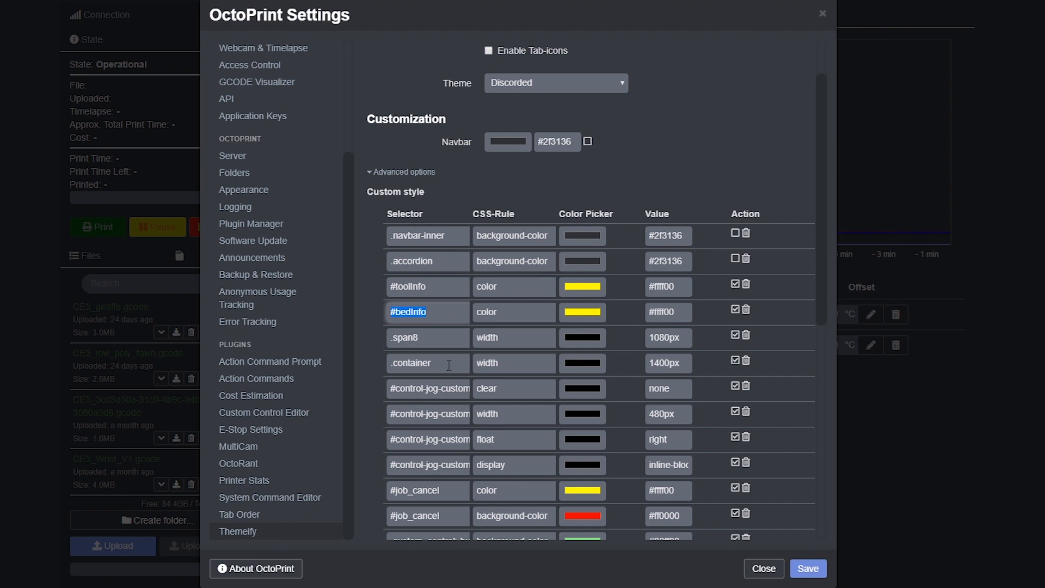
{"action": "left_click", "coordinate": [449, 364]}
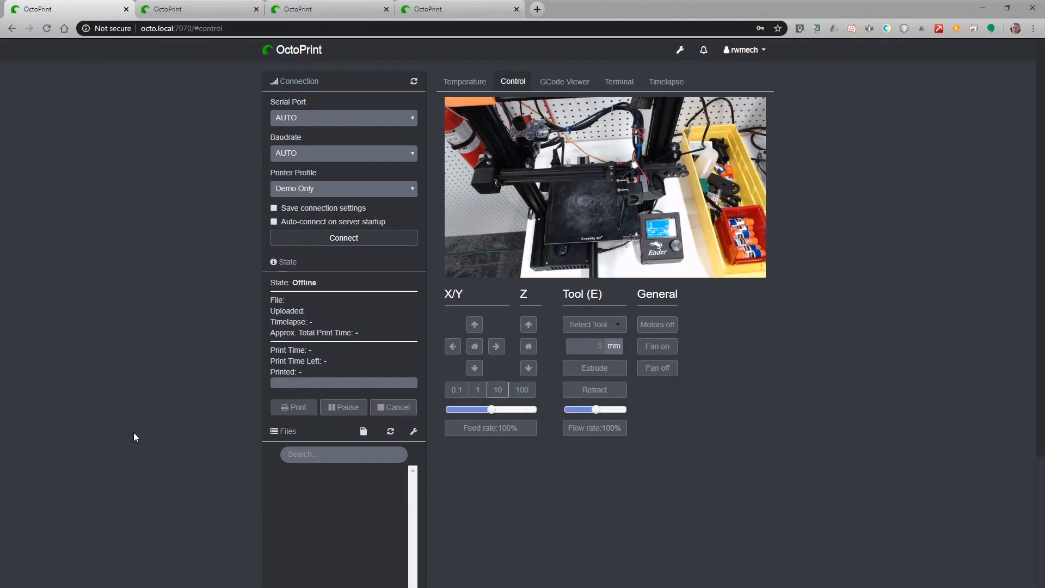
Open developer tools and select the div.container.octoprint-container element with the element picker.
{"action": "right_click", "coordinate": [134, 437]}
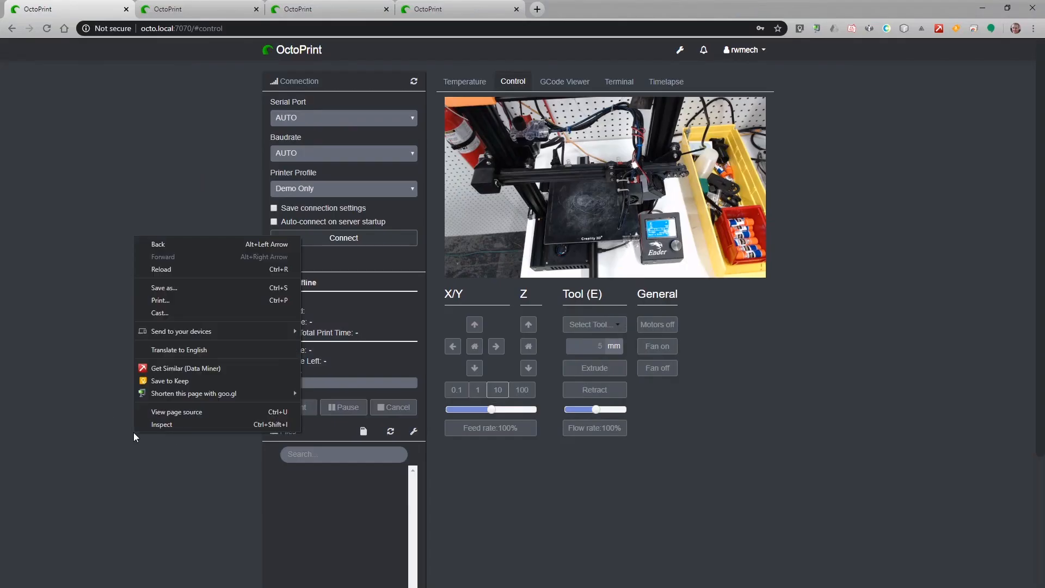
{"action": "left_click", "coordinate": [161, 425]}
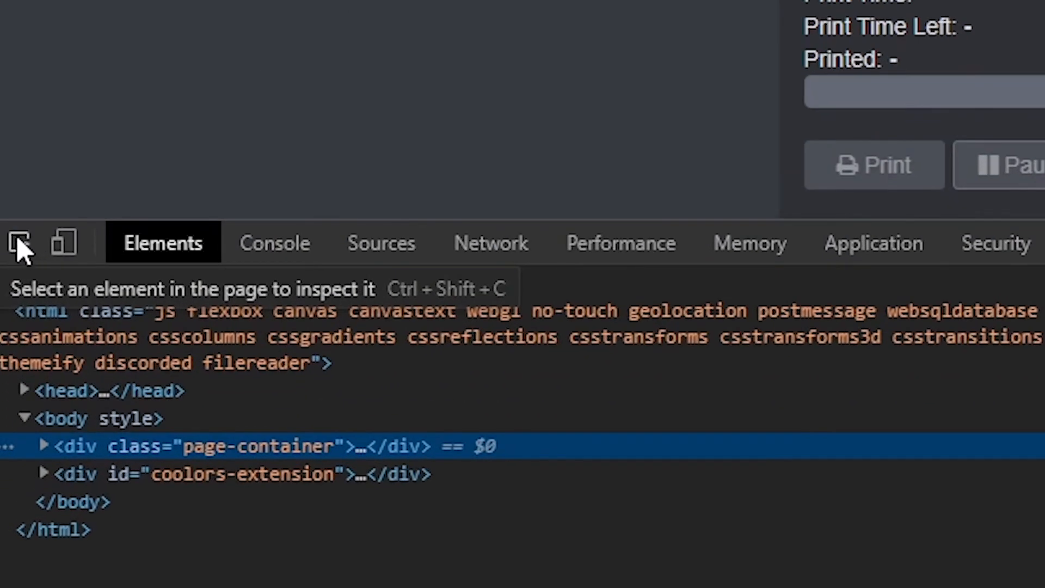
{"action": "left_click", "coordinate": [16, 244]}
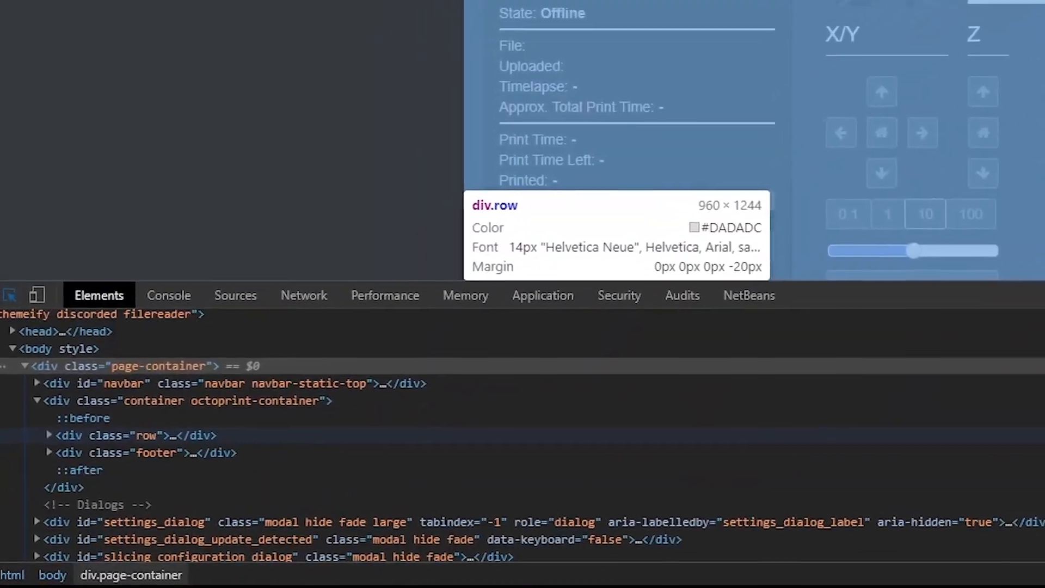
{"action": "left_click", "coordinate": [748, 164]}
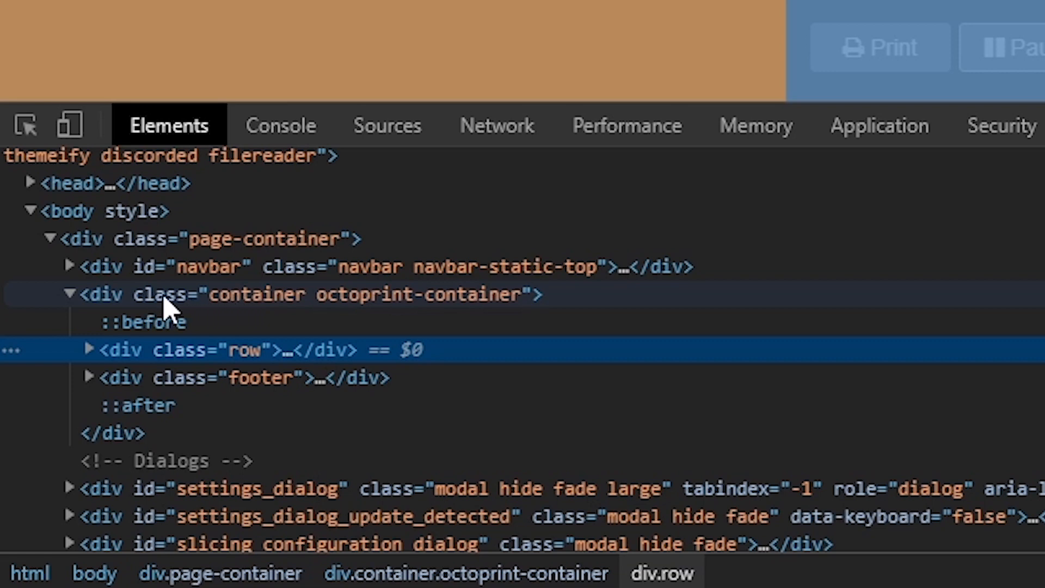
{"action": "left_click", "coordinate": [203, 297]}
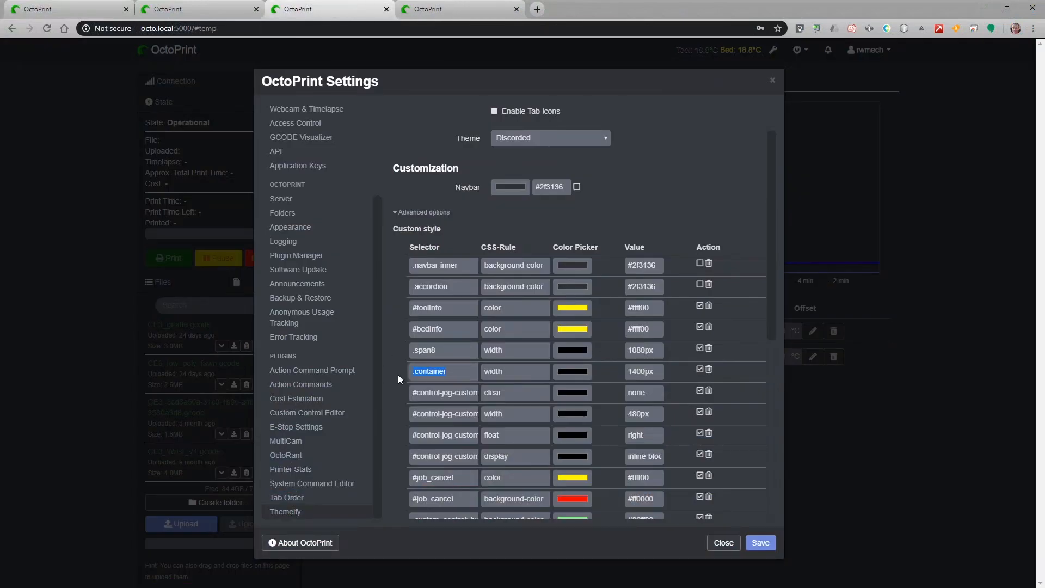
Compare the custom .container rule of 1400px with the page's width: 940px style rule.
{"action": "left_click", "coordinate": [656, 373]}
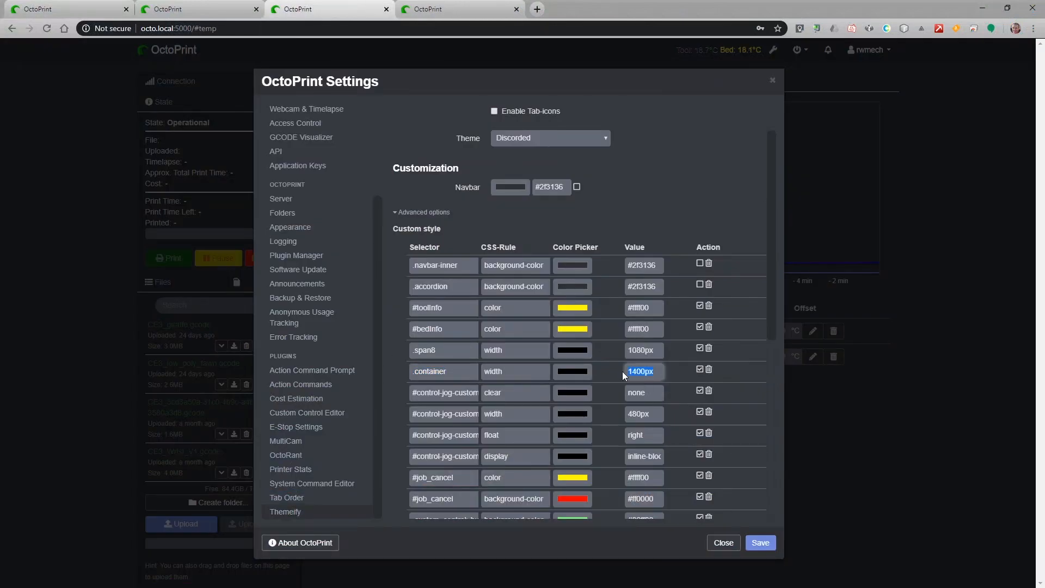
{"action": "left_click", "coordinate": [73, 9]}
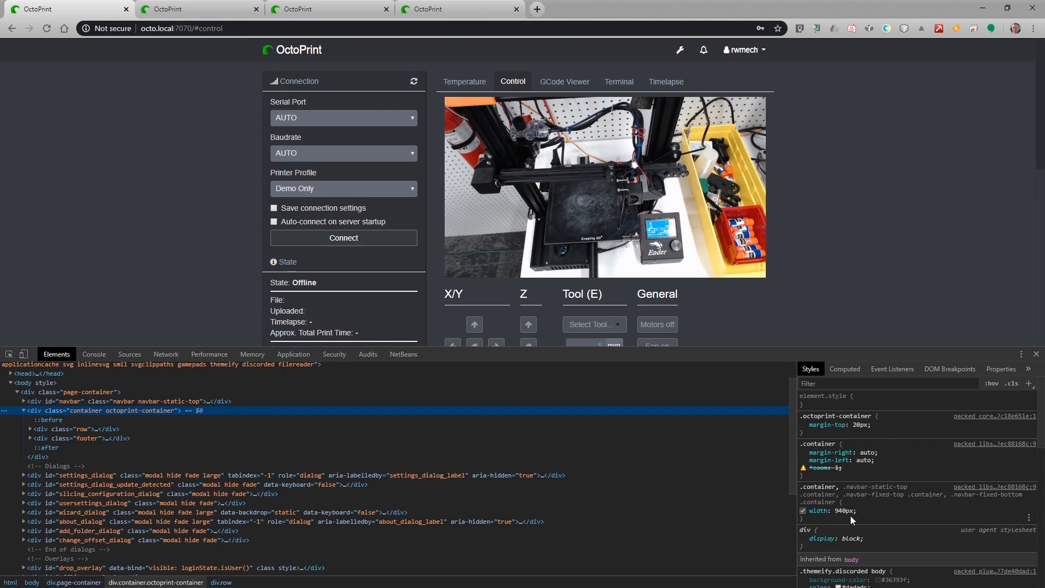
{"action": "left_click_drag", "start_coordinate": [867, 512], "coordinate": [807, 514]}
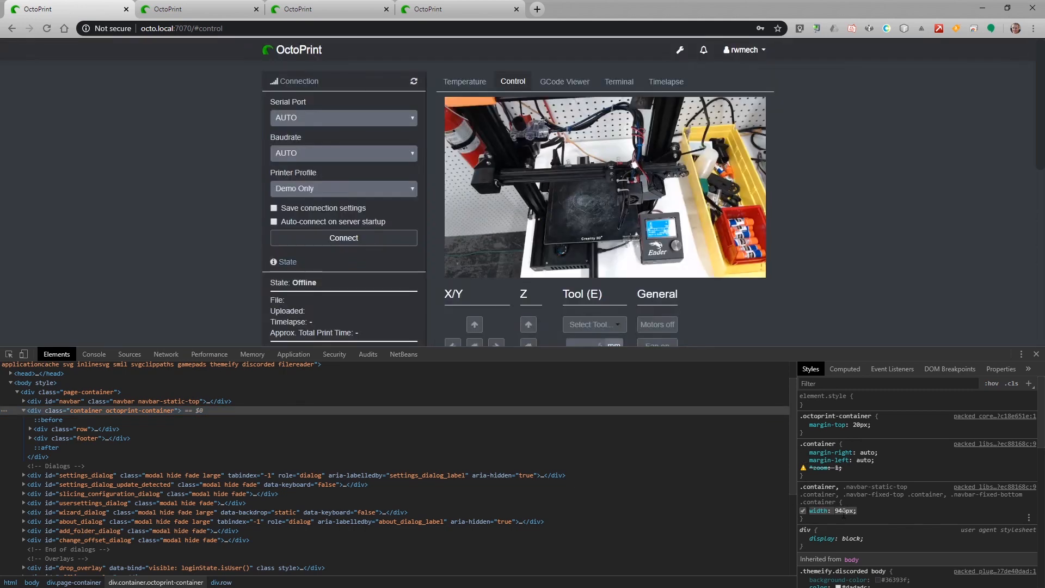
{"action": "left_click", "coordinate": [826, 513]}
{"action": "left_click", "coordinate": [302, 9]}
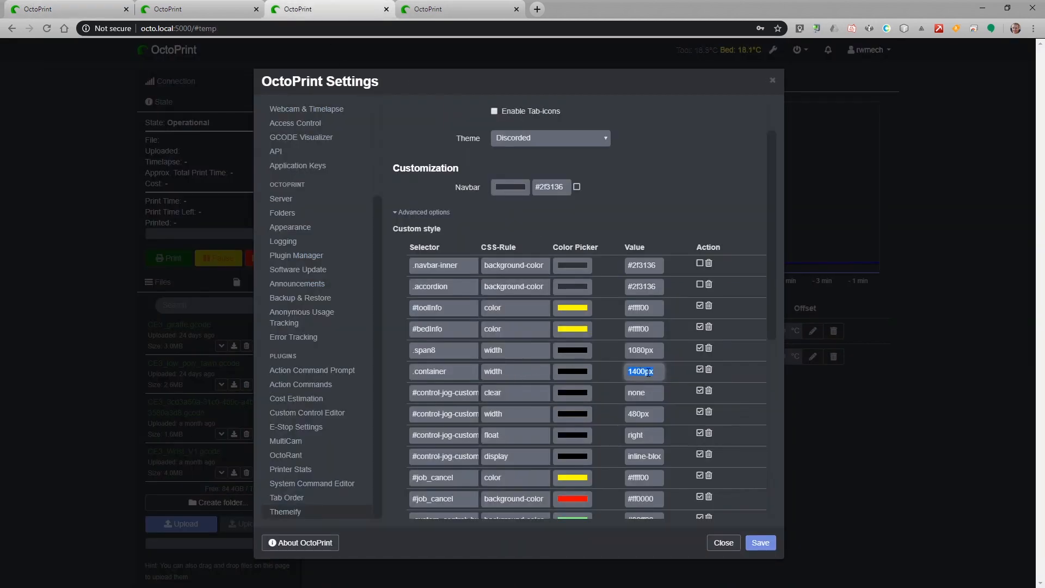
{"action": "left_click", "coordinate": [98, 12]}
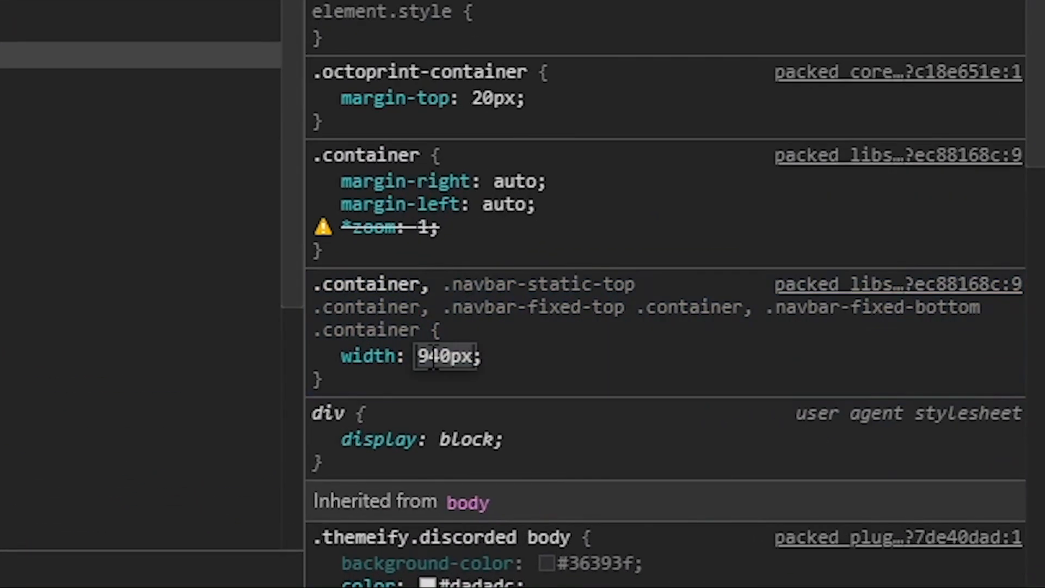
In the Styles pane, change the .container width from 940px to 1400px, after briefly trying 1600.
{"action": "key", "text": "Home"}
{"action": "key", "text": "shift+Right"}
{"action": "key", "text": "shift+Right"}
{"action": "key", "text": "shift+Right"}
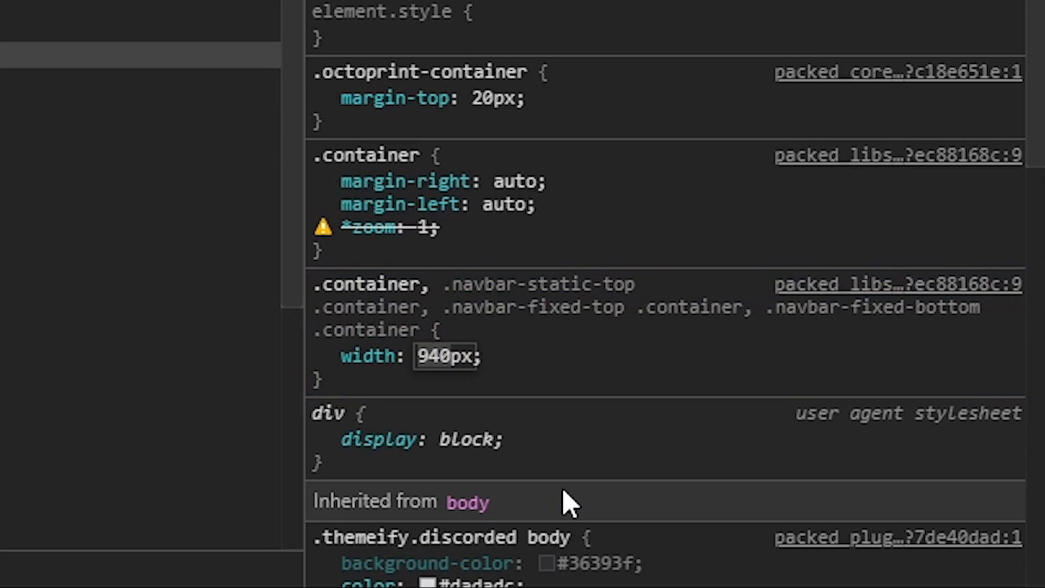
{"action": "type", "text": "1600"}
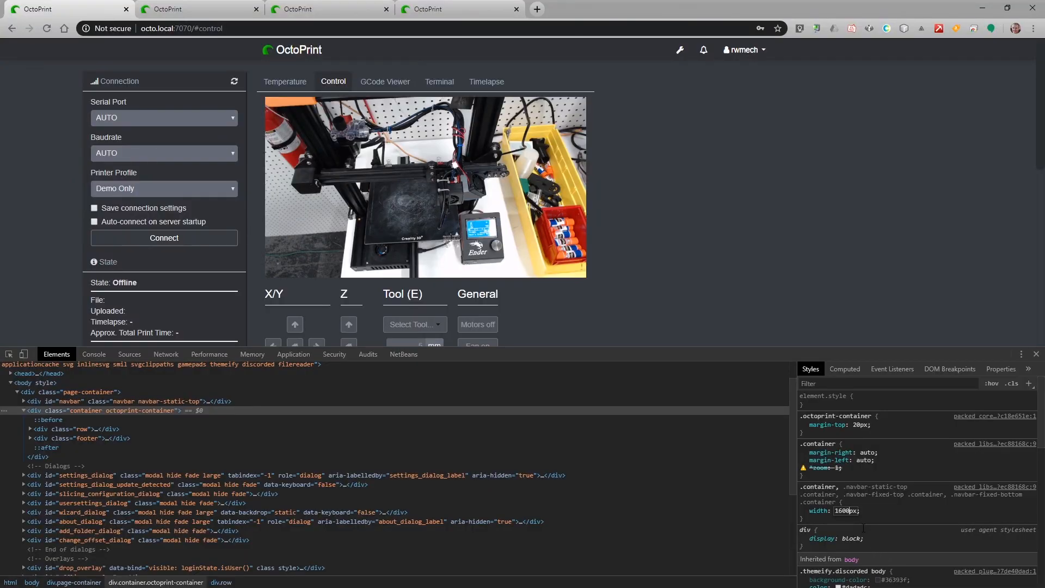
{"action": "key", "text": "BackSpace"}
{"action": "key", "text": "BackSpace"}
{"action": "key", "text": "BackSpace"}
{"action": "key", "text": "BackSpace"}
{"action": "type", "text": "1400"}
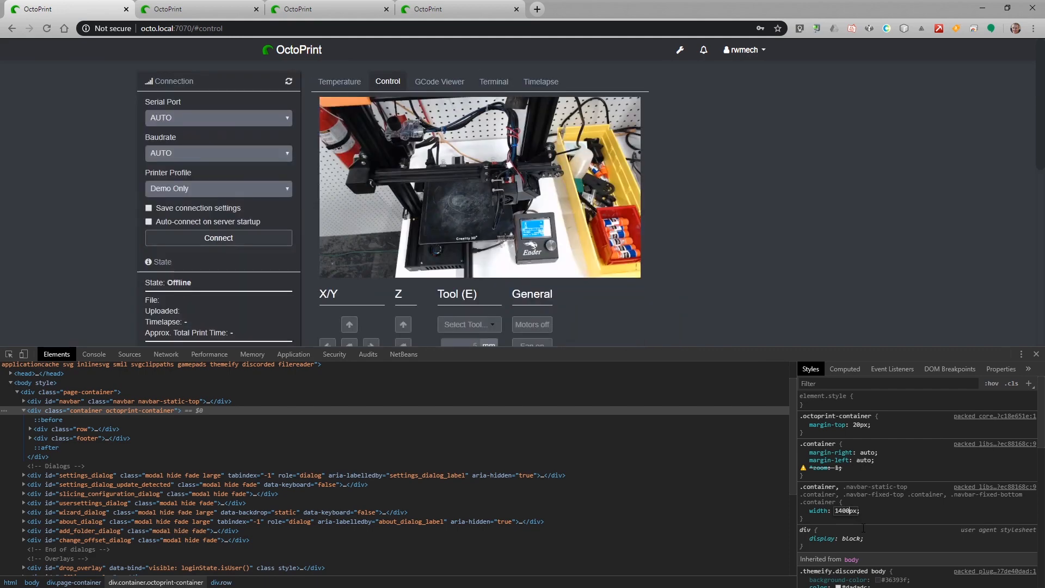
{"action": "key", "text": "Return"}
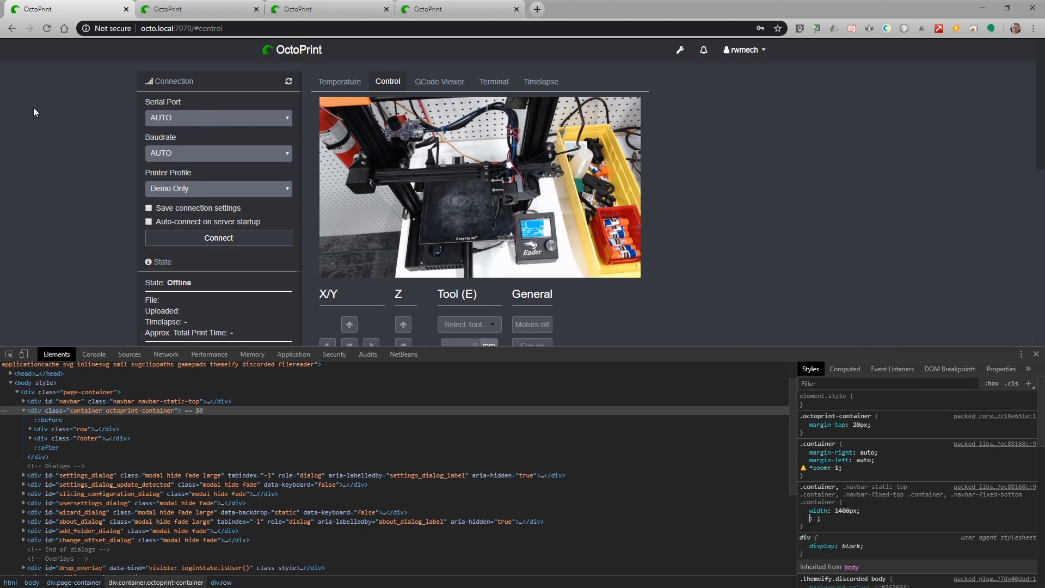
Reload the Control page, set the container width to 1400px again, then return to Settings.
{"action": "left_click", "coordinate": [48, 28]}
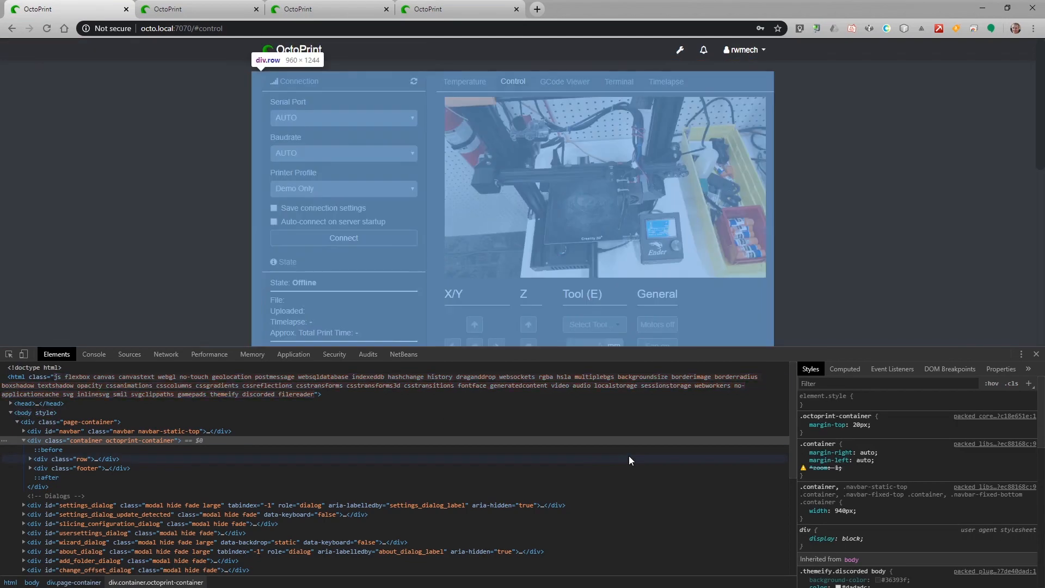
{"action": "left_click", "coordinate": [844, 510]}
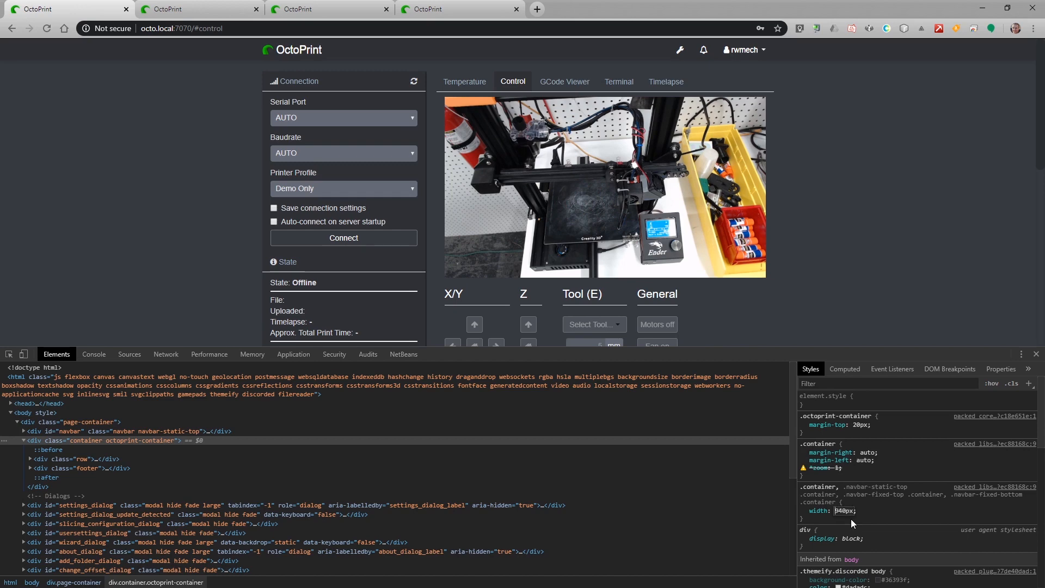
{"action": "type", "text": "1400"}
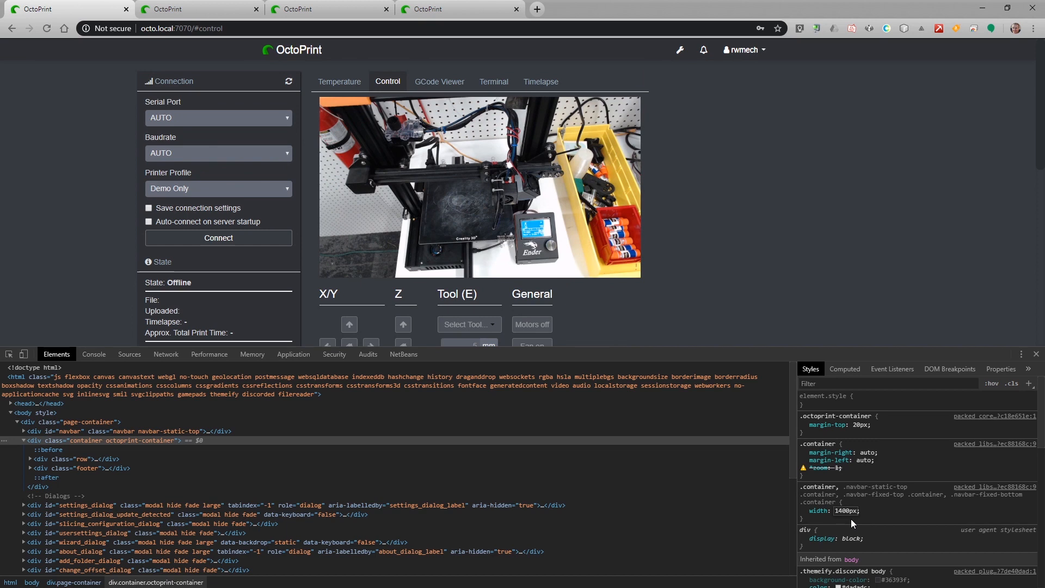
{"action": "key", "text": "Return"}
{"action": "left_click", "coordinate": [880, 518]}
{"action": "left_click", "coordinate": [191, 12]}
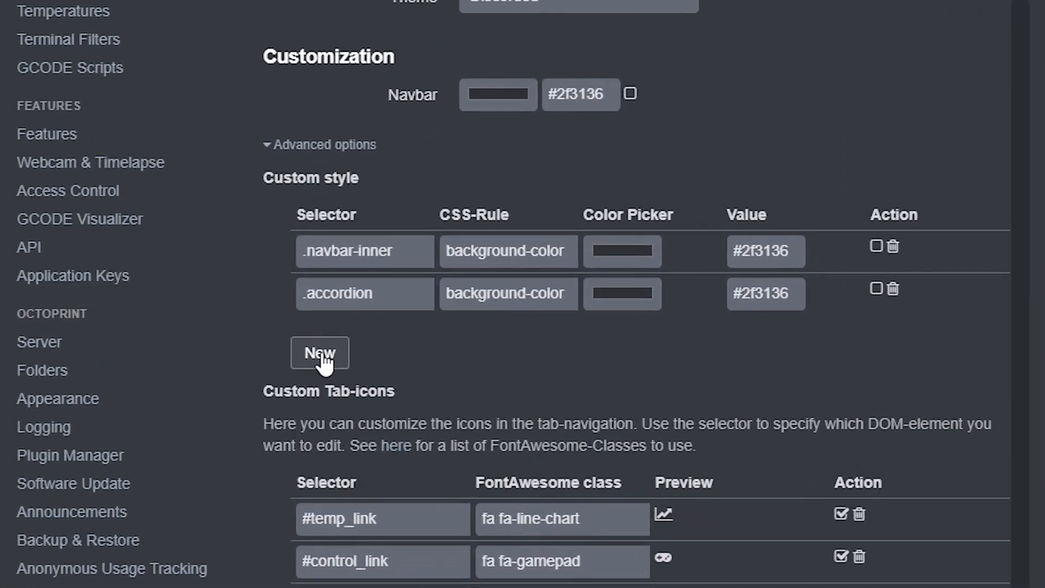
Add a custom style row with selector .container, rule width and value 1400px, and save.
{"action": "left_click", "coordinate": [321, 354]}
{"action": "left_click", "coordinate": [334, 335]}
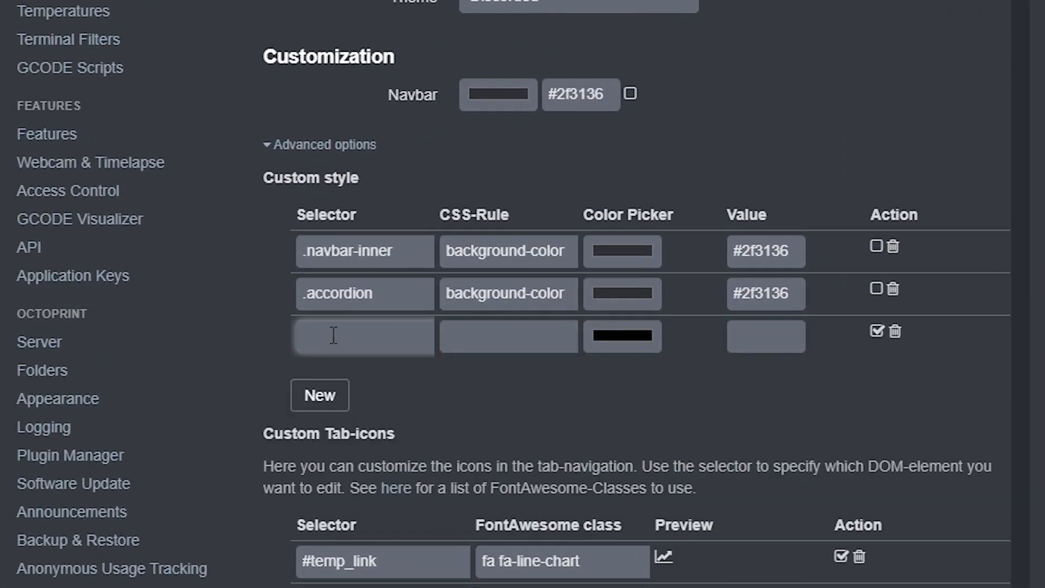
{"action": "type", "text": ".container"}
{"action": "key", "text": "Tab"}
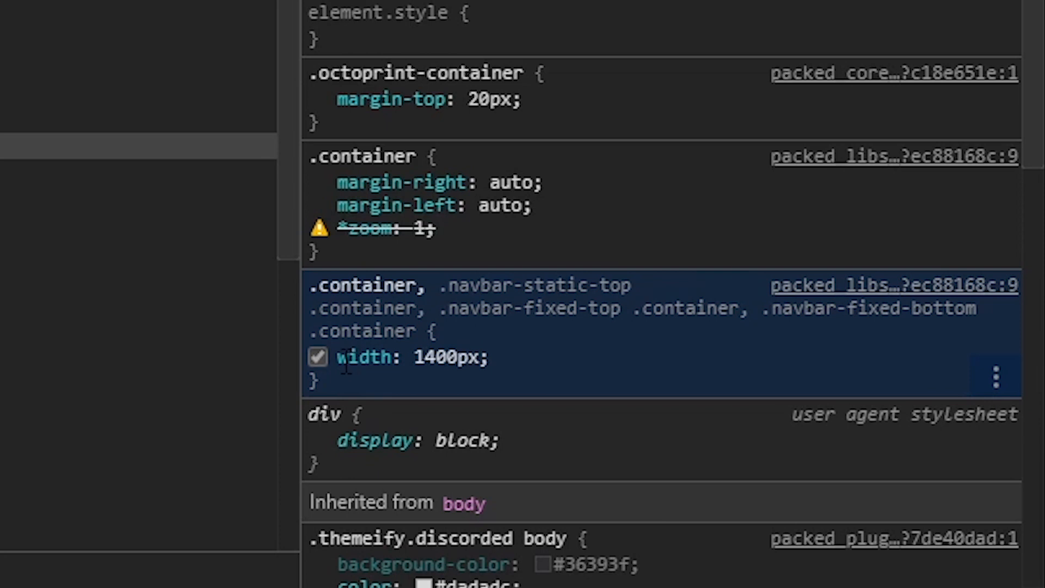
{"action": "left_click_drag", "start_coordinate": [338, 362], "coordinate": [390, 361]}
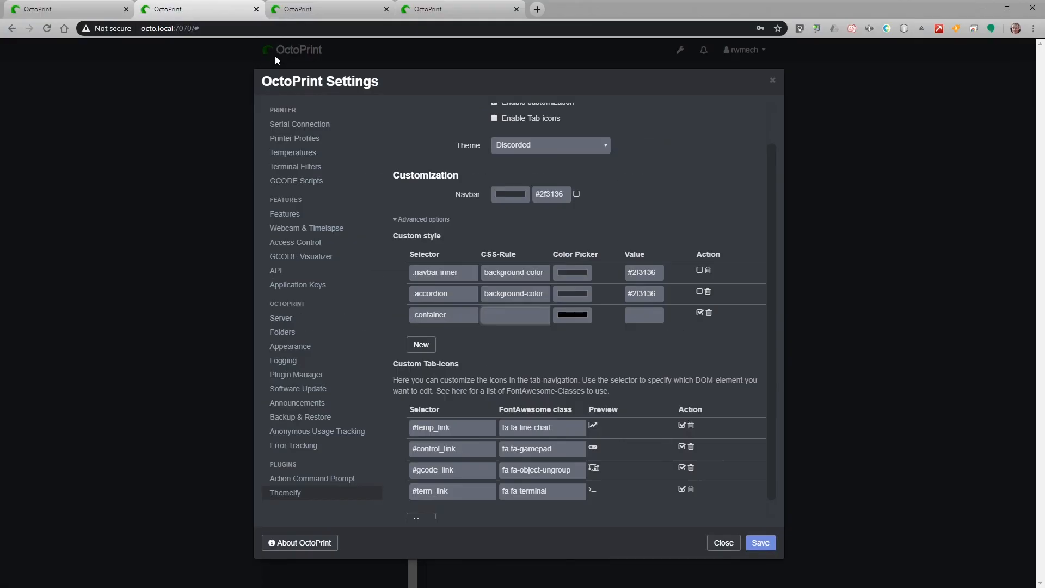
{"action": "type", "text": "width"}
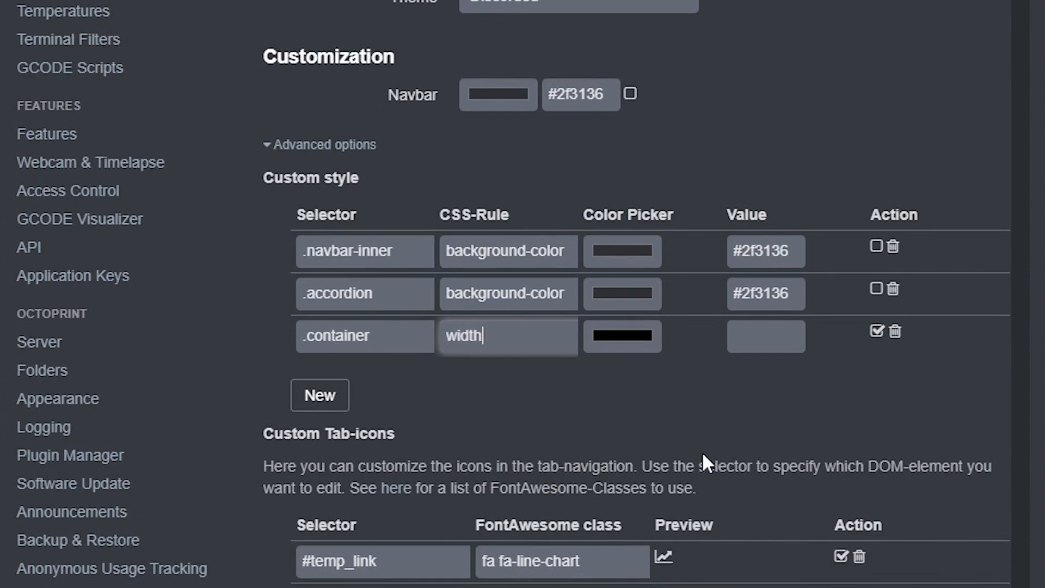
{"action": "key", "text": "Tab"}
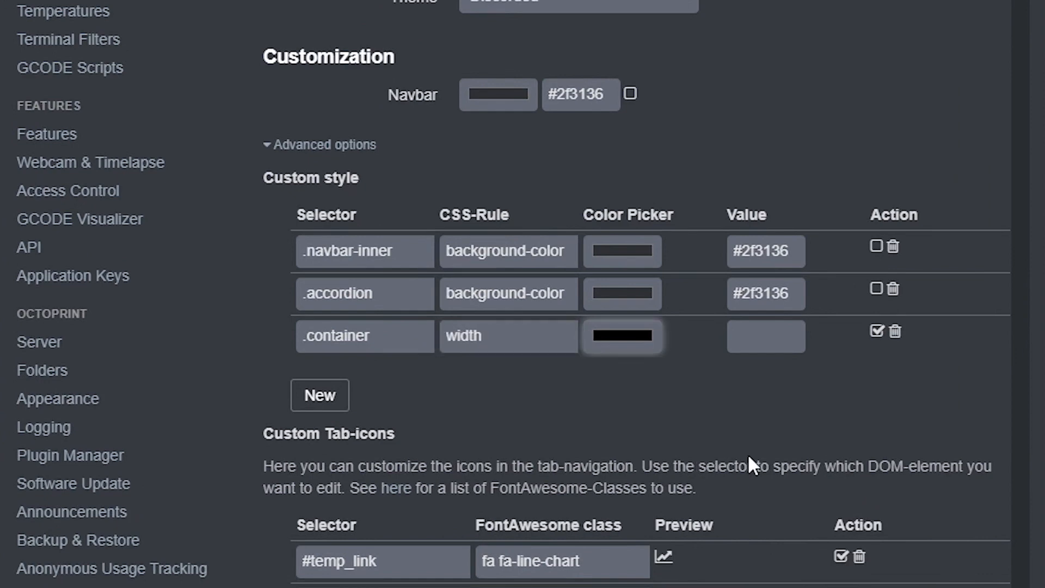
{"action": "left_click", "coordinate": [760, 341]}
{"action": "type", "text": "1400"}
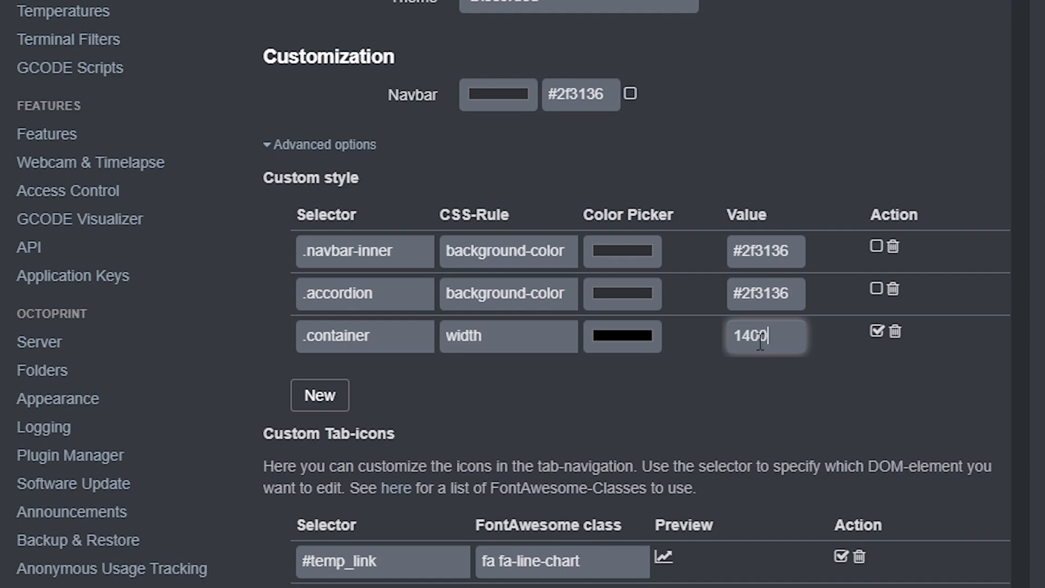
{"action": "type", "text": "px"}
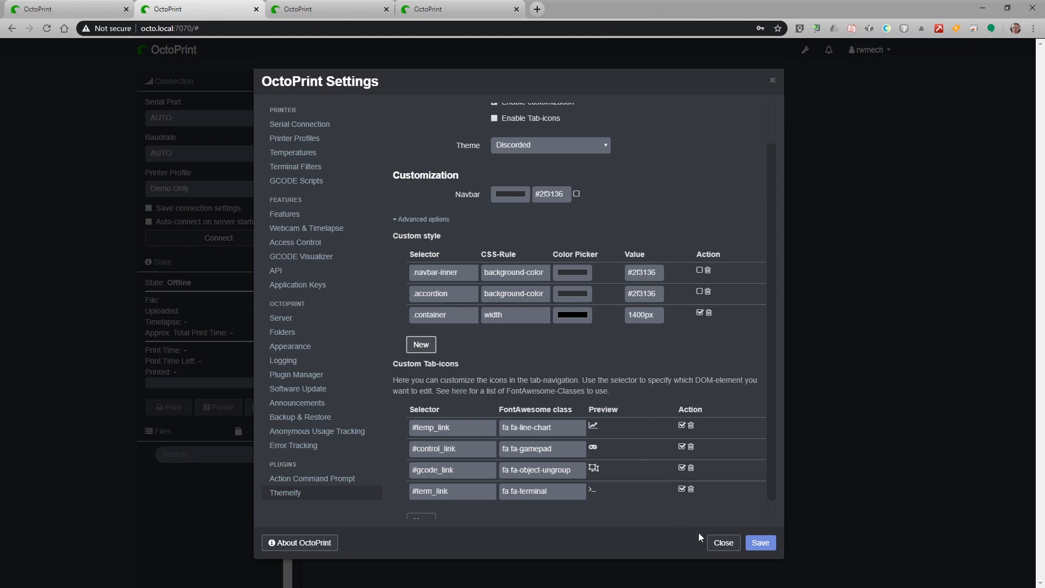
{"action": "left_click", "coordinate": [760, 543]}
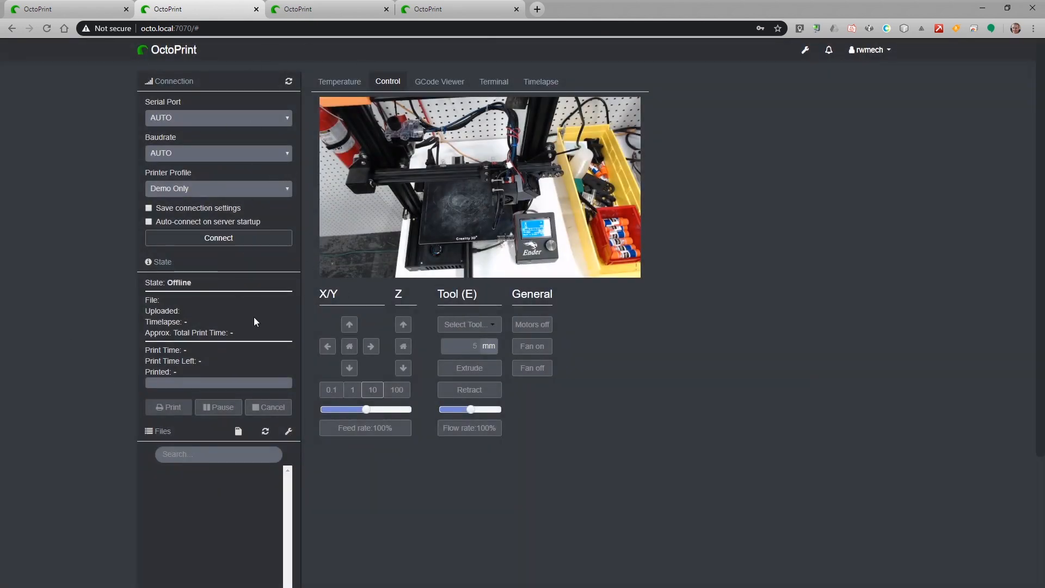
{"action": "left_click", "coordinate": [42, 9]}
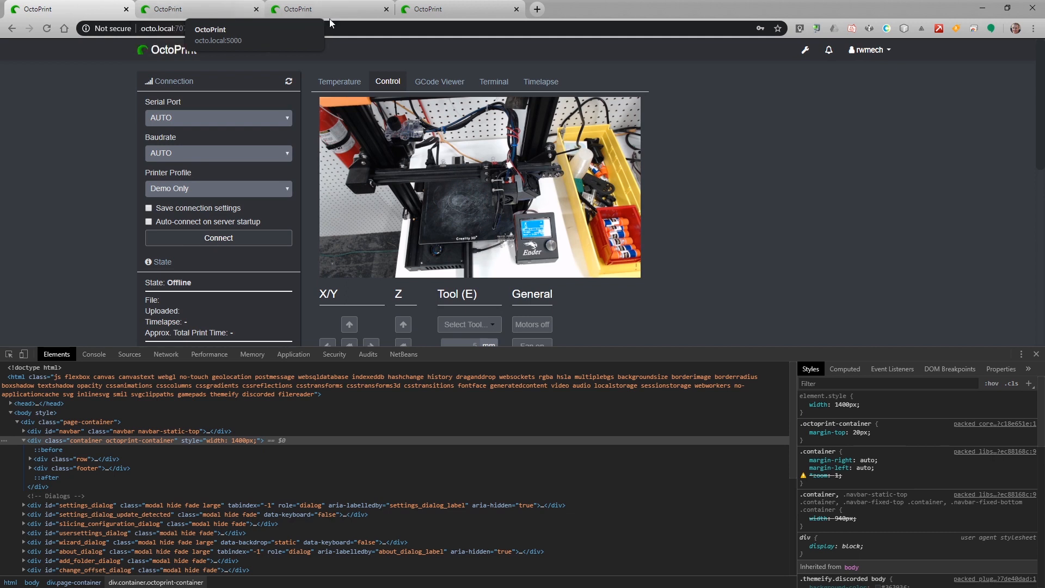
{"action": "left_click", "coordinate": [365, 9]}
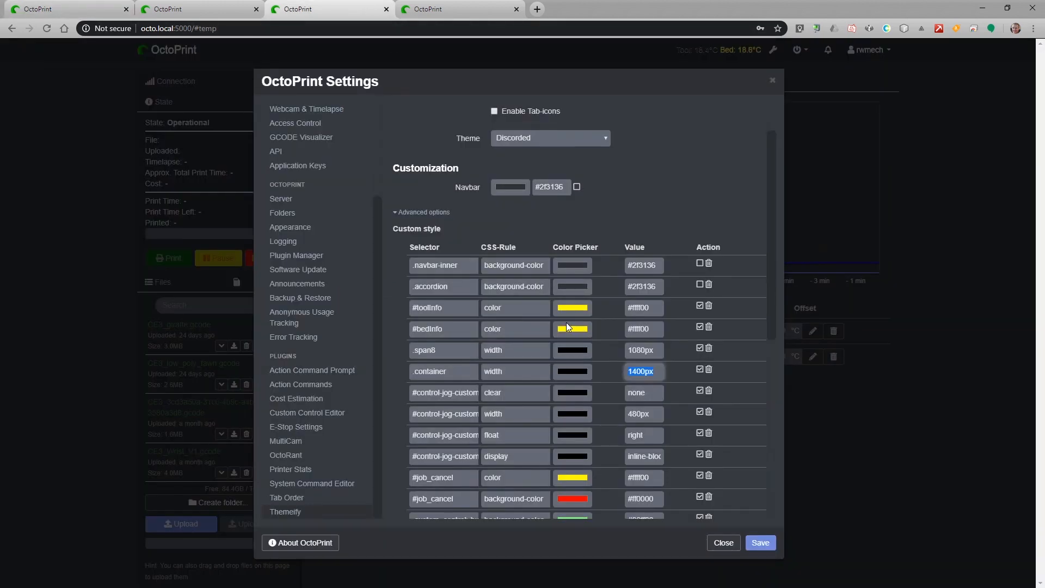
{"action": "scroll", "coordinate": [485, 429], "scroll_direction": "down", "scroll_amount": 3}
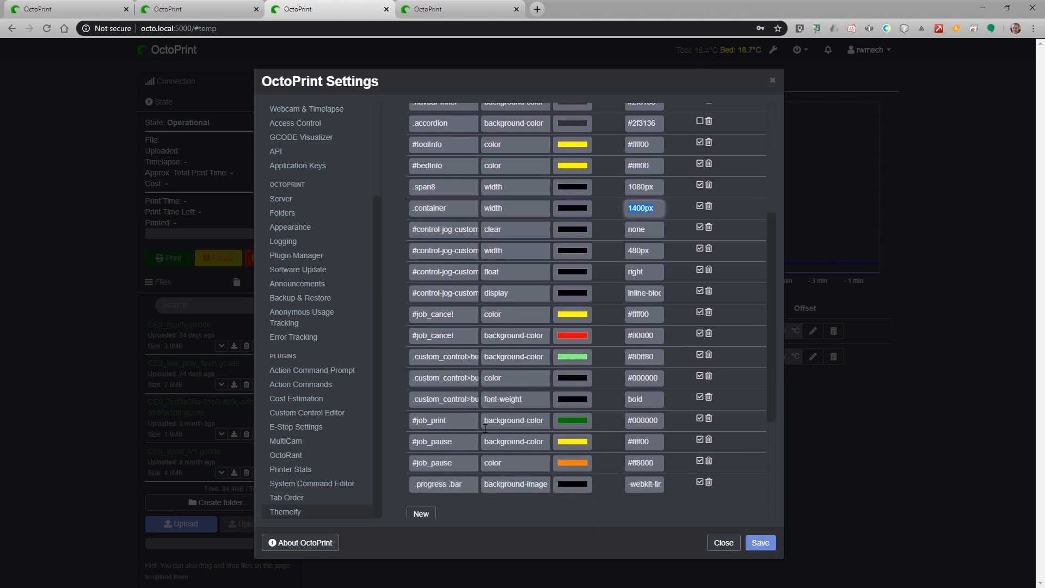
{"action": "scroll", "coordinate": [476, 398], "scroll_direction": "up", "scroll_amount": 2}
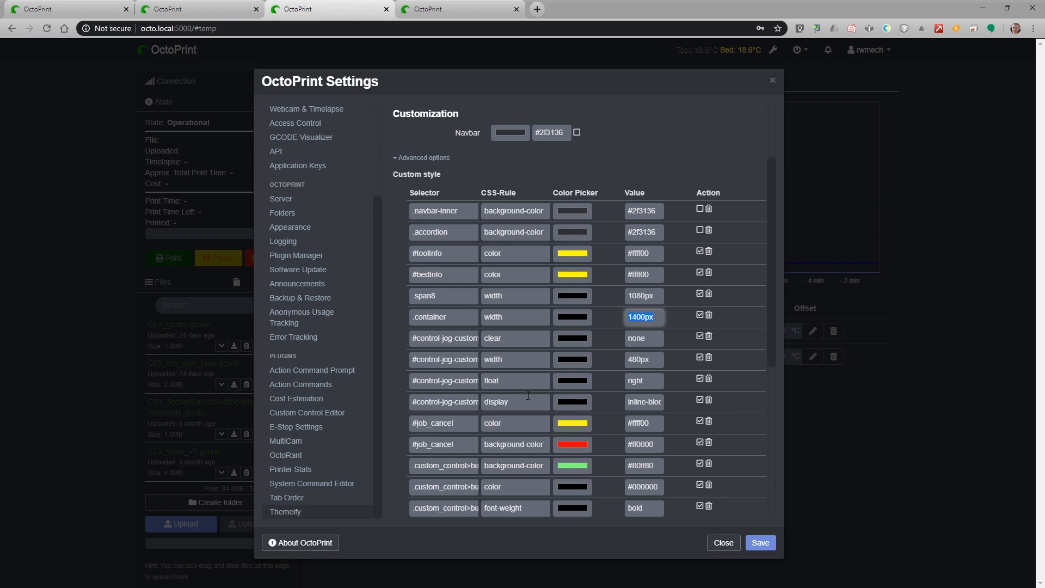
{"action": "triple_click", "coordinate": [446, 296]}
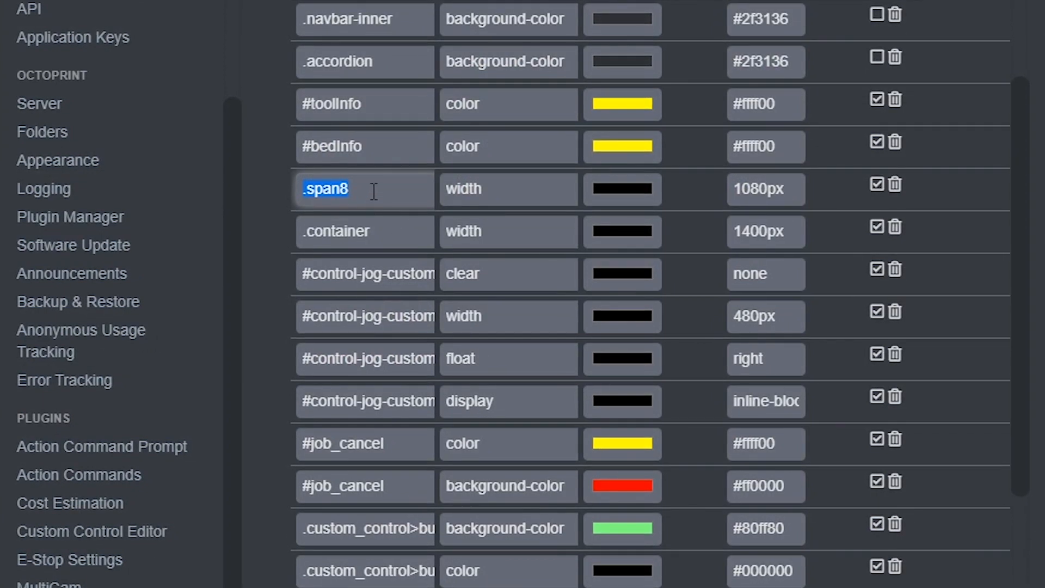
{"action": "left_click", "coordinate": [374, 192]}
{"action": "left_click_drag", "start_coordinate": [391, 187], "coordinate": [271, 180]}
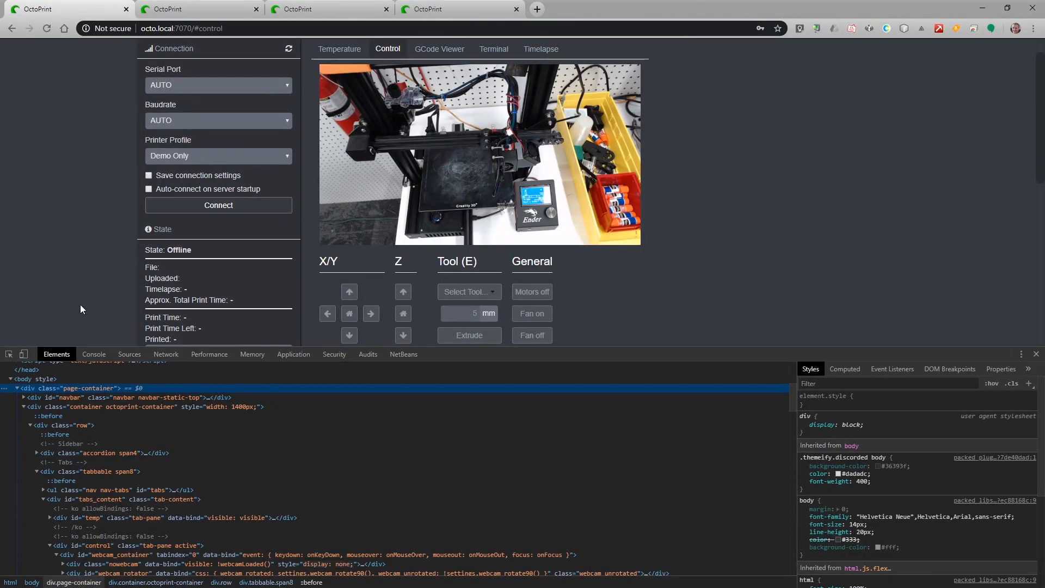
Use the DevTools element picker to select the Temperature tab's <a> link element.
{"action": "scroll", "coordinate": [98, 308], "scroll_direction": "up", "scroll_amount": 1}
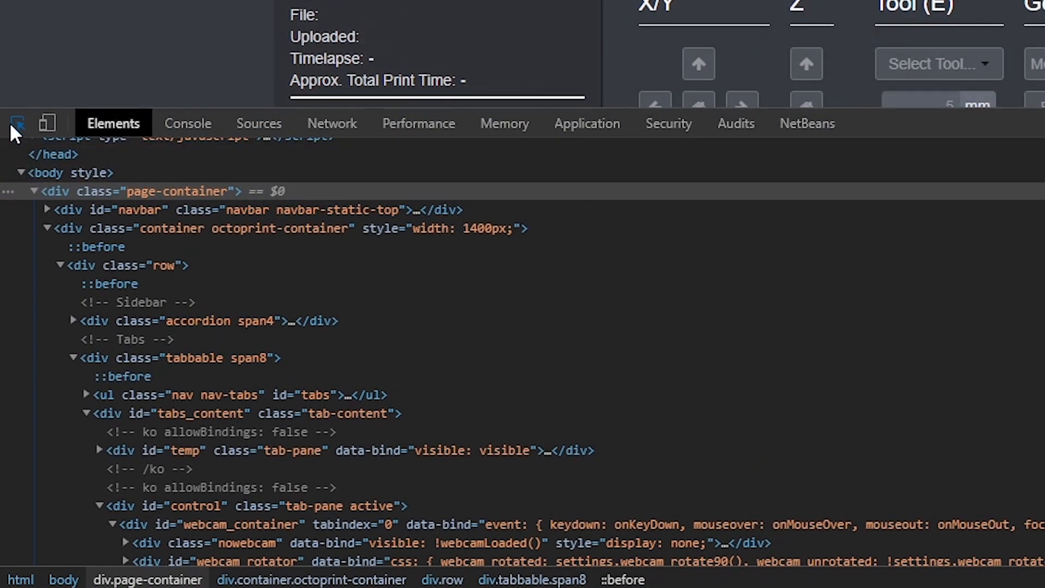
{"action": "left_click", "coordinate": [20, 123]}
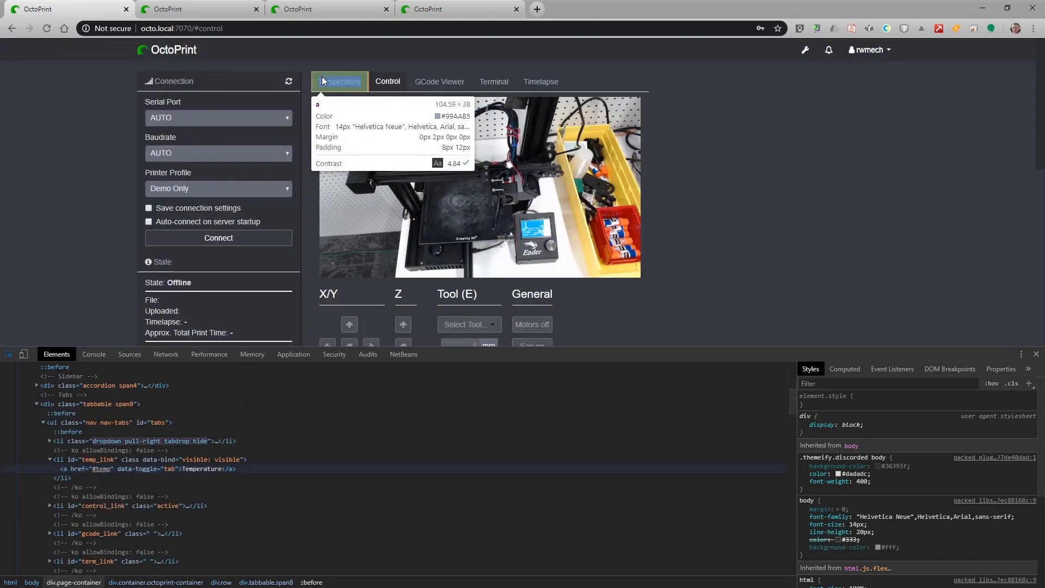
{"action": "left_click", "coordinate": [322, 76]}
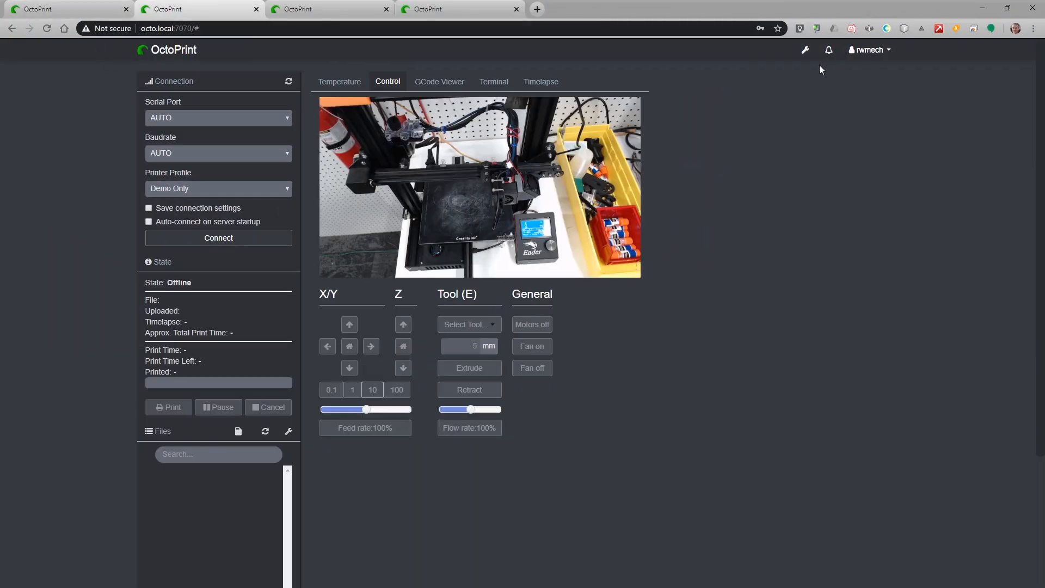
Add a Themeify custom style rule setting .span8 width to 1080px and save it.
{"action": "left_click", "coordinate": [805, 50]}
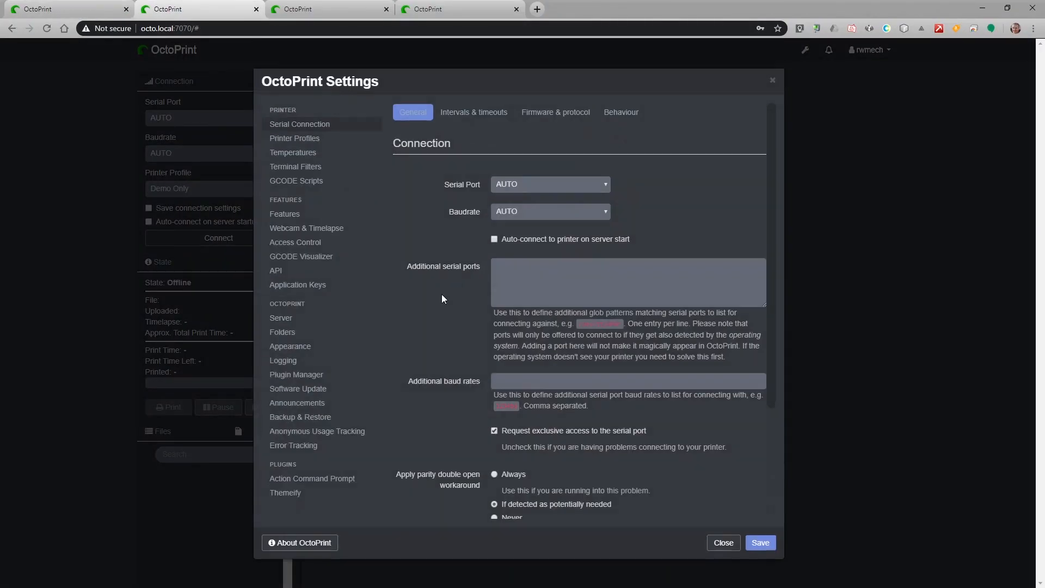
{"action": "left_click", "coordinate": [300, 493]}
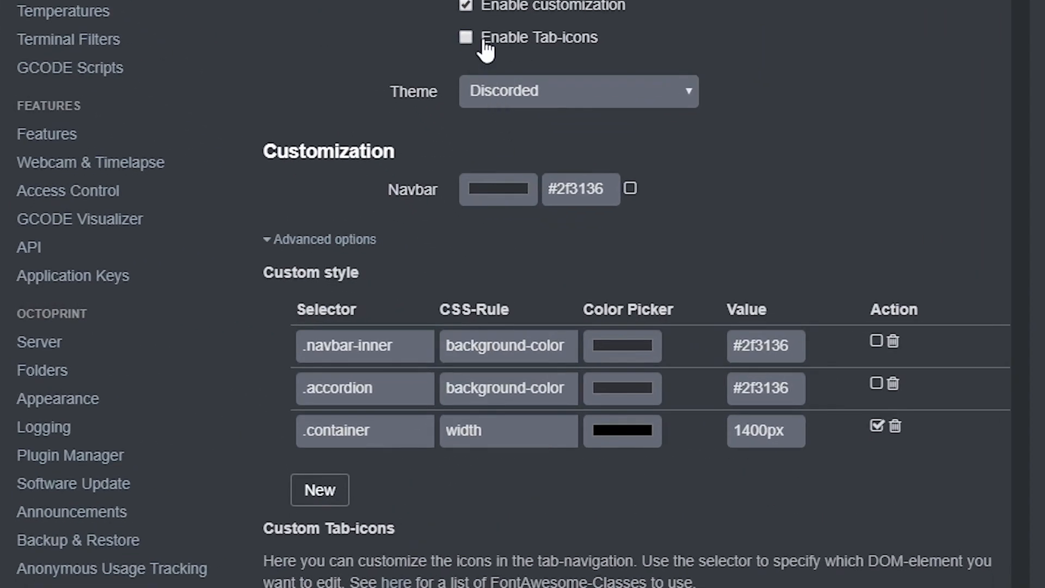
{"action": "left_click", "coordinate": [322, 487]}
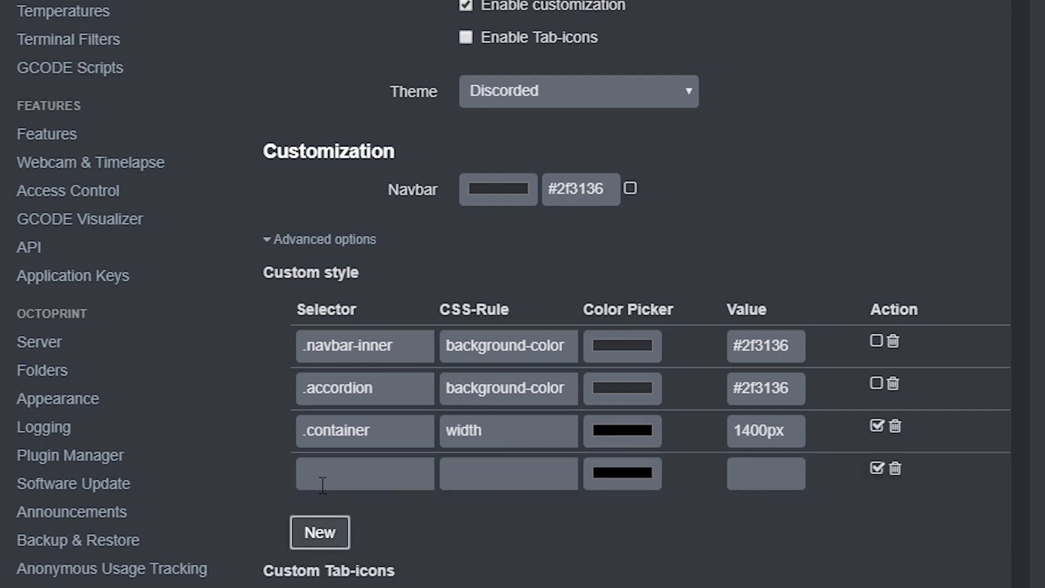
{"action": "type", "text": ".span12"}
{"action": "key", "text": "BackSpace"}
{"action": "key", "text": "BackSpace"}
{"action": "type", "text": "3"}
{"action": "key", "text": "Tab"}
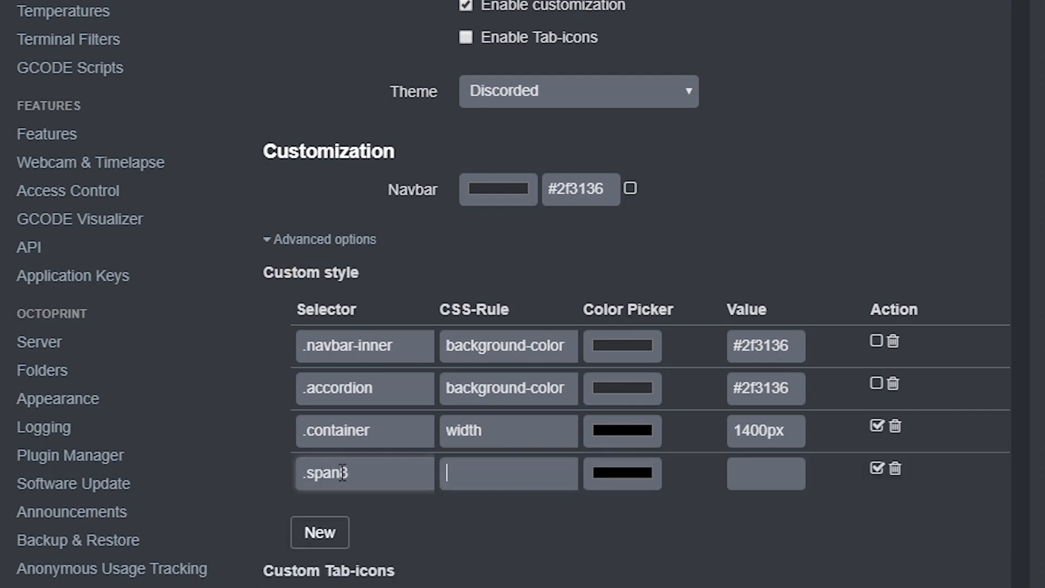
{"action": "type", "text": "width"}
{"action": "key", "text": "Tab"}
{"action": "key", "text": "Tab"}
{"action": "type", "text": "1080px"}
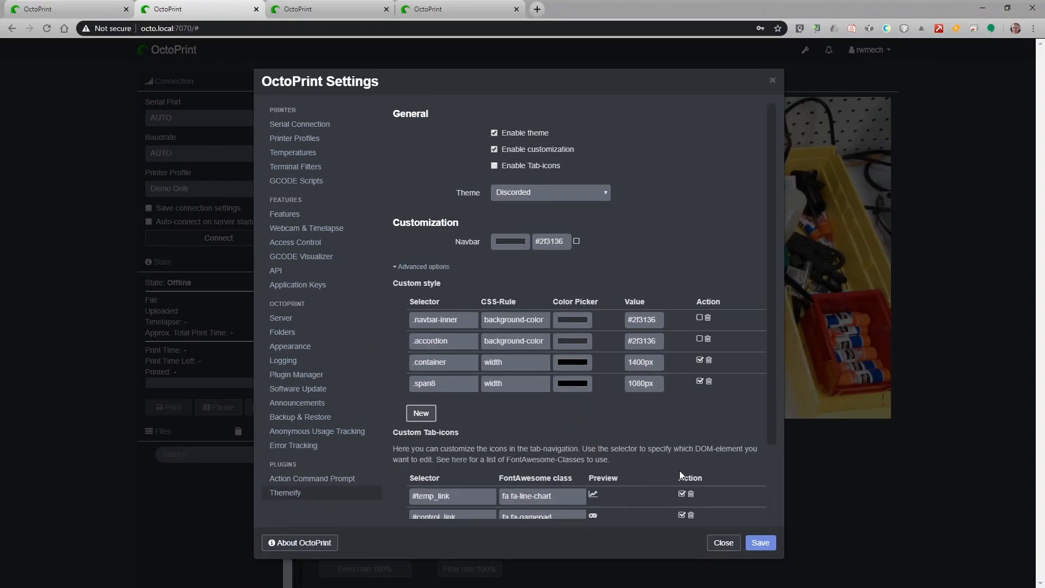
{"action": "left_click", "coordinate": [762, 541]}
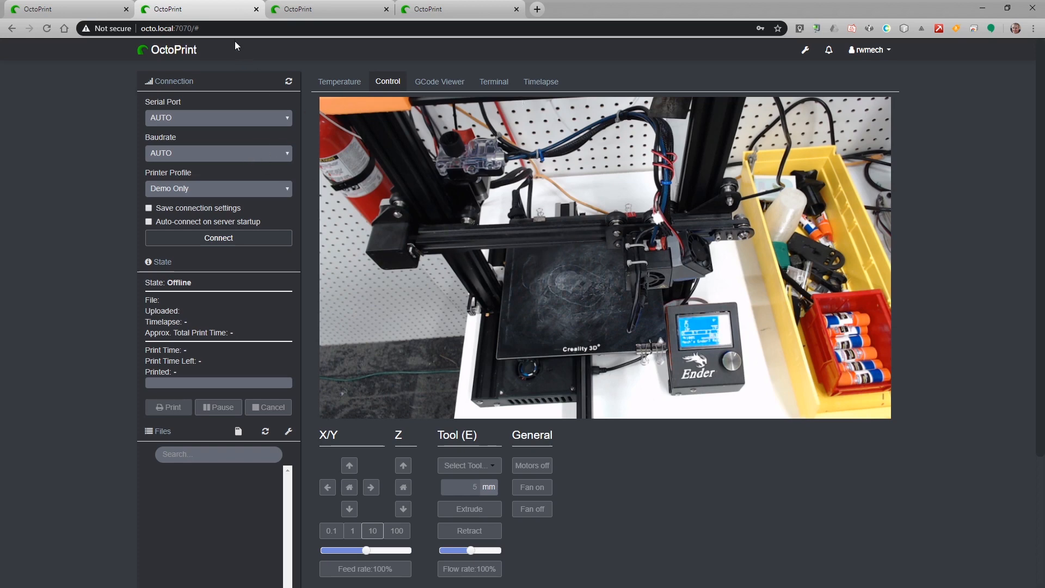
Change the .span8 width value to 800px and save the settings again.
{"action": "left_click", "coordinate": [805, 50]}
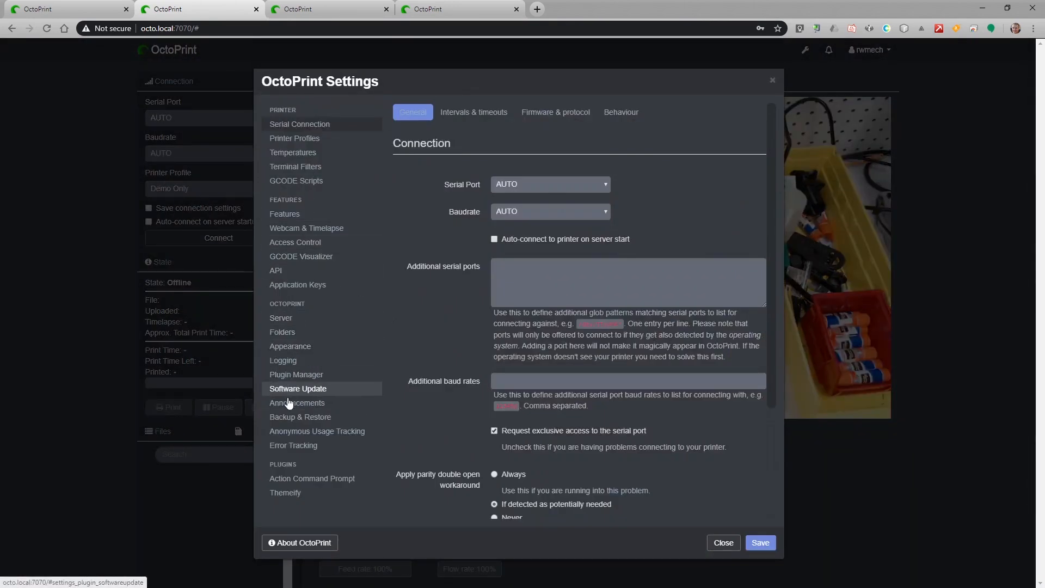
{"action": "left_click", "coordinate": [284, 493]}
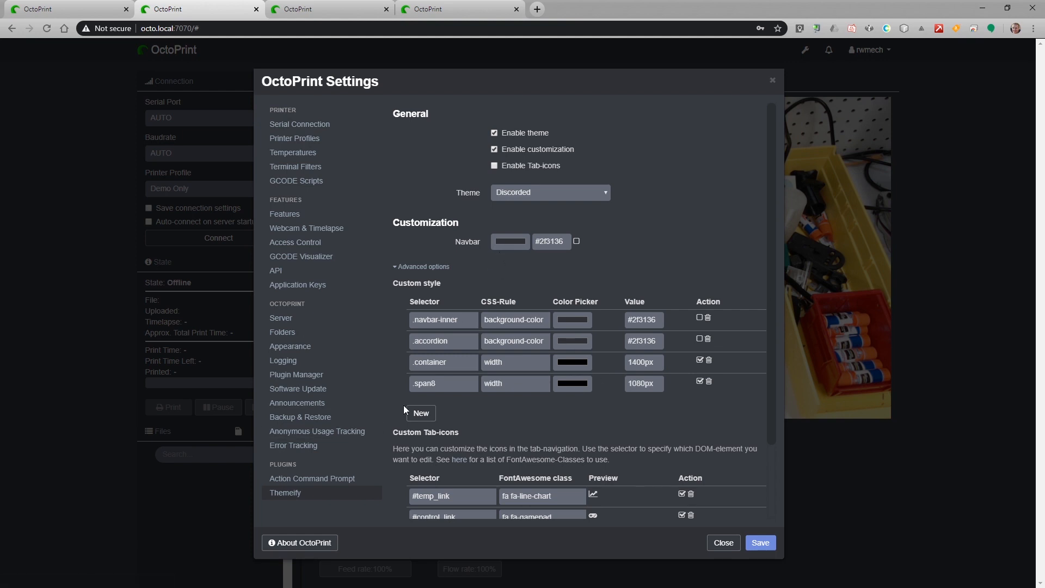
{"action": "left_click", "coordinate": [641, 383]}
{"action": "left_click", "coordinate": [761, 543]}
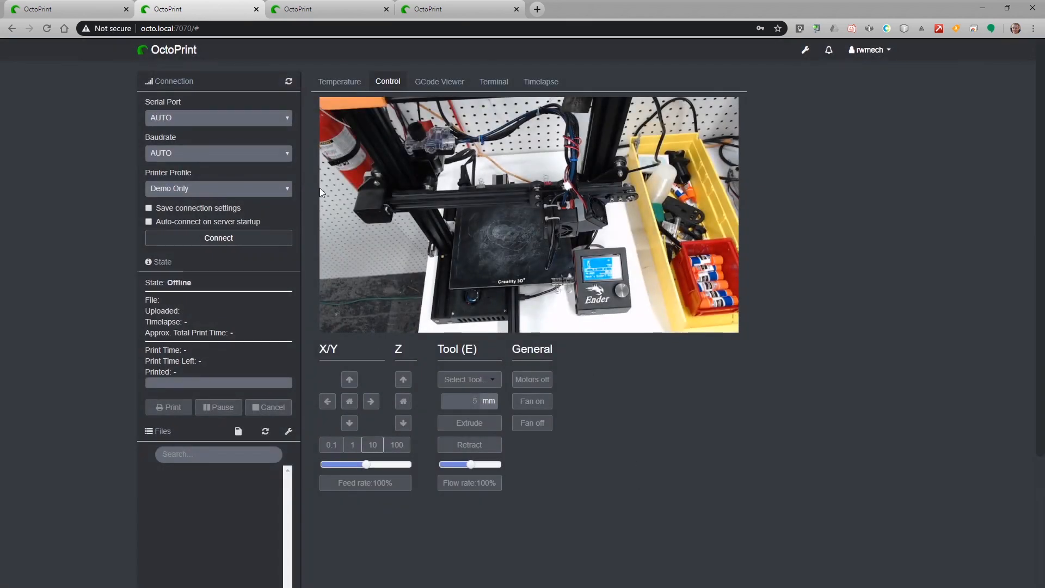
Compare the inspected tab with the restyled OctoPrint instance's tab.
{"action": "left_click", "coordinate": [121, 13]}
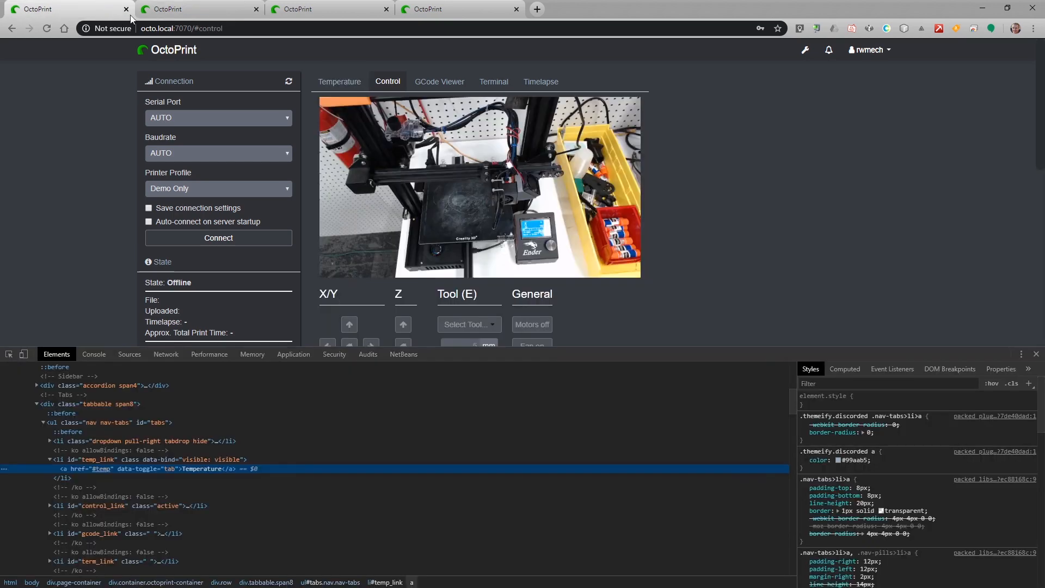
{"action": "left_click", "coordinate": [202, 12]}
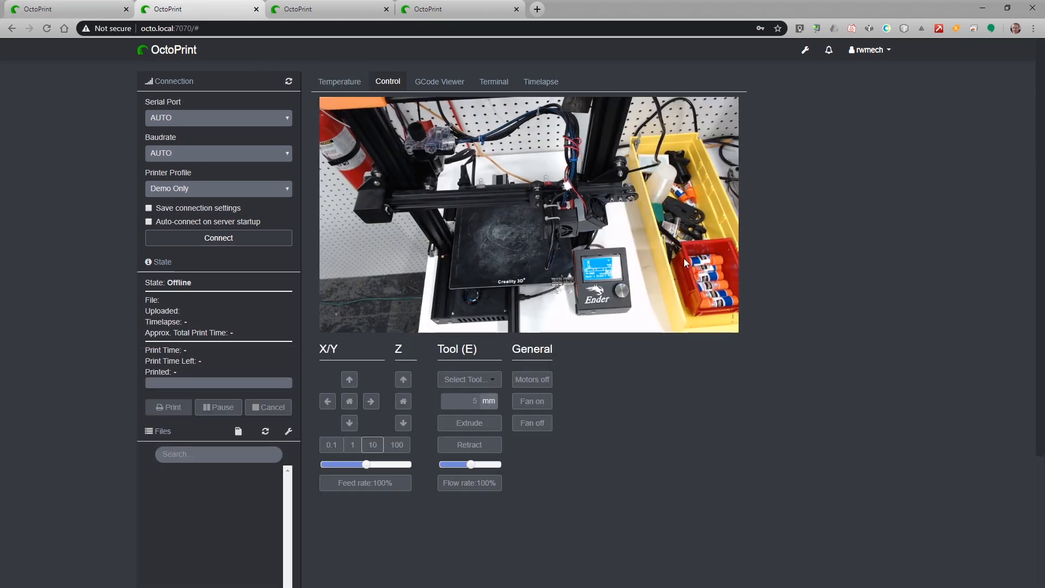
{"action": "left_click", "coordinate": [106, 11]}
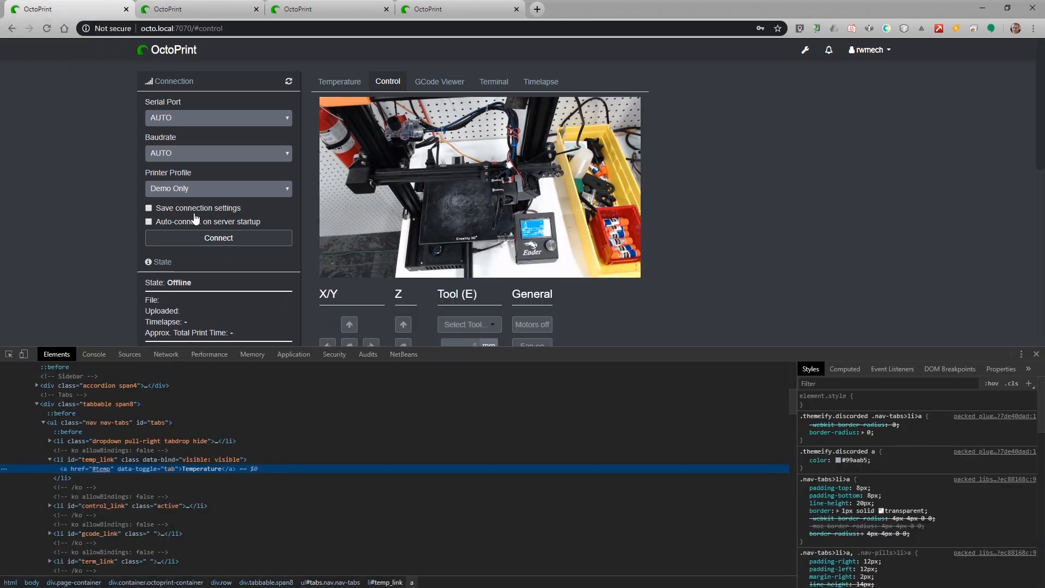
Reload the inspected Control page and scroll down to the jog controls.
{"action": "left_click", "coordinate": [46, 29]}
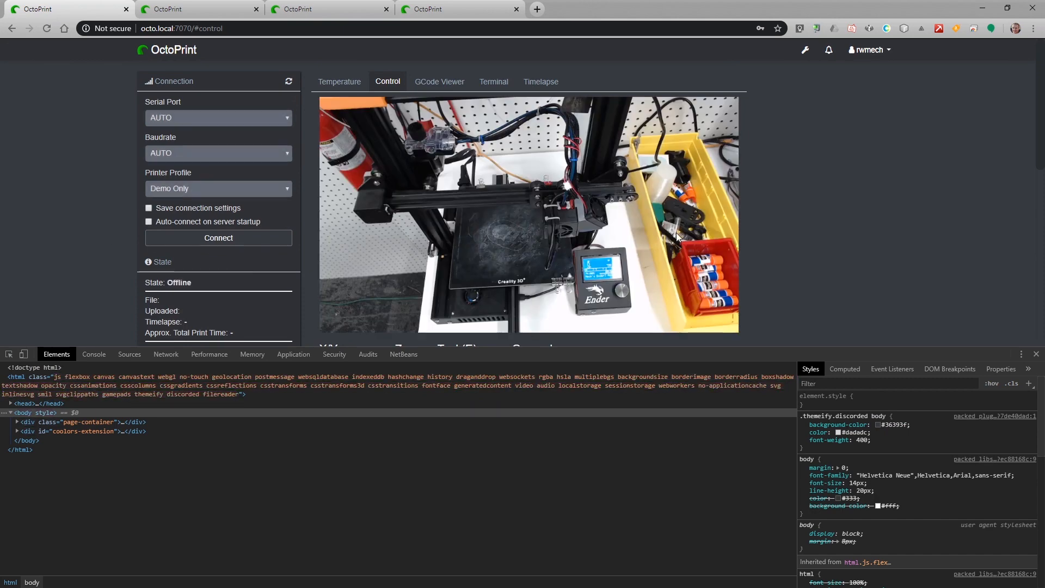
{"action": "scroll", "coordinate": [674, 243], "scroll_direction": "down", "scroll_amount": 3}
{"action": "scroll", "coordinate": [675, 243], "scroll_direction": "up", "scroll_amount": 3}
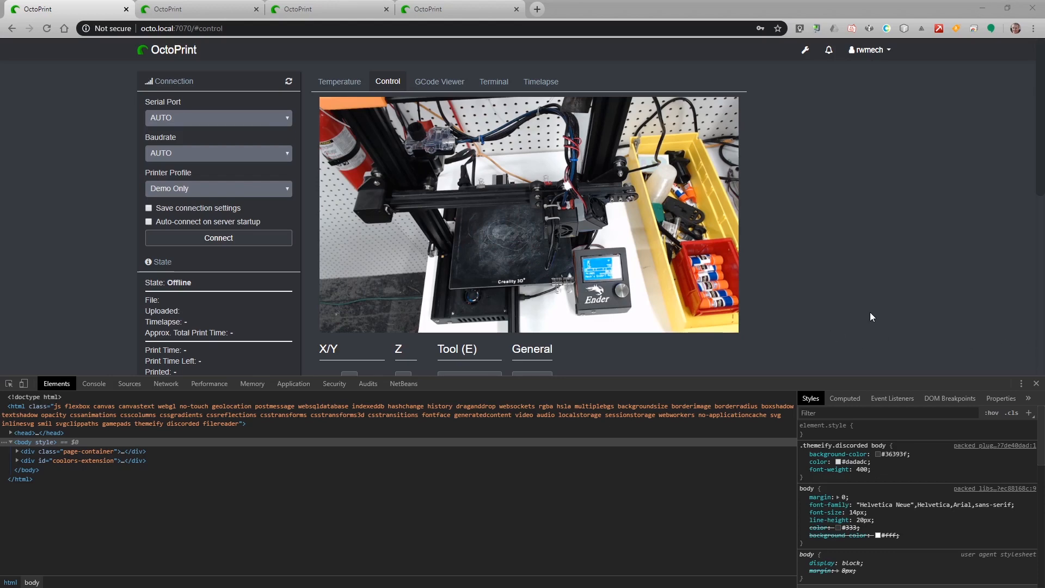
{"action": "left_click", "coordinate": [305, 9]}
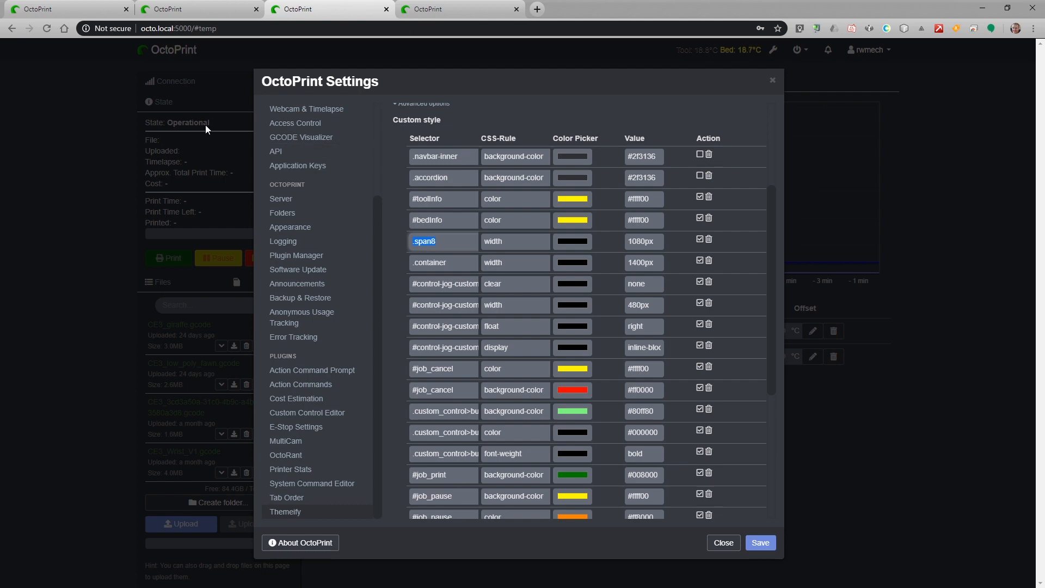
{"action": "left_click", "coordinate": [62, 7]}
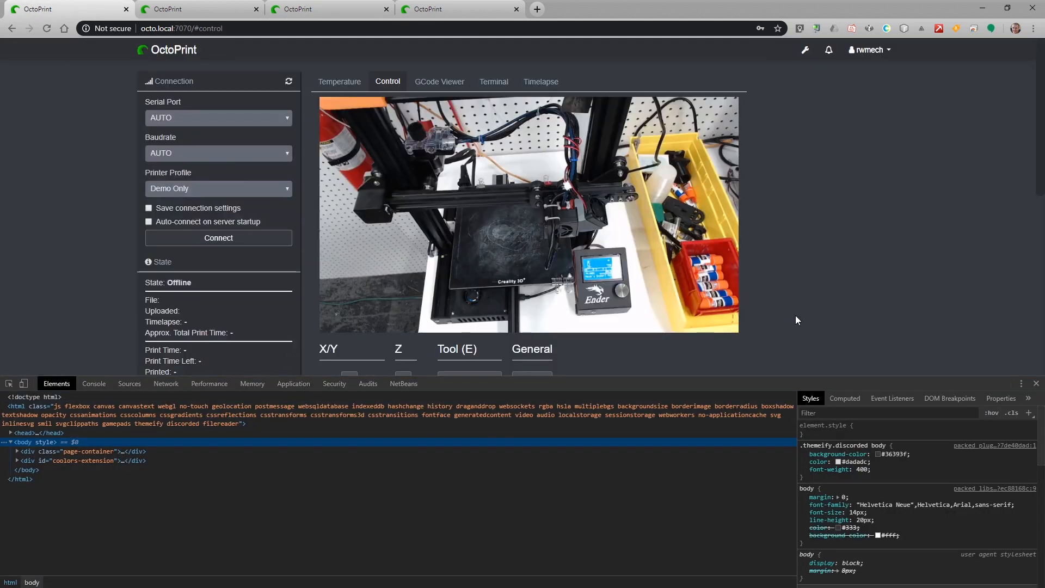
{"action": "scroll", "coordinate": [795, 319], "scroll_direction": "down", "scroll_amount": 3}
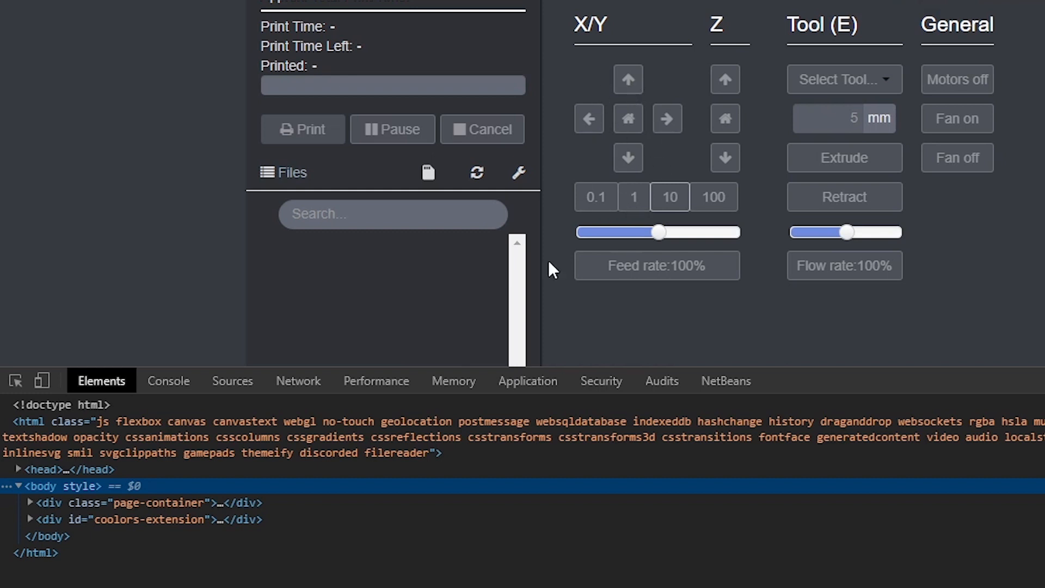
Inspect the Y-axis up jog button's markup in DevTools, then switch to the second OctoPrint tab.
{"action": "left_click", "coordinate": [15, 381]}
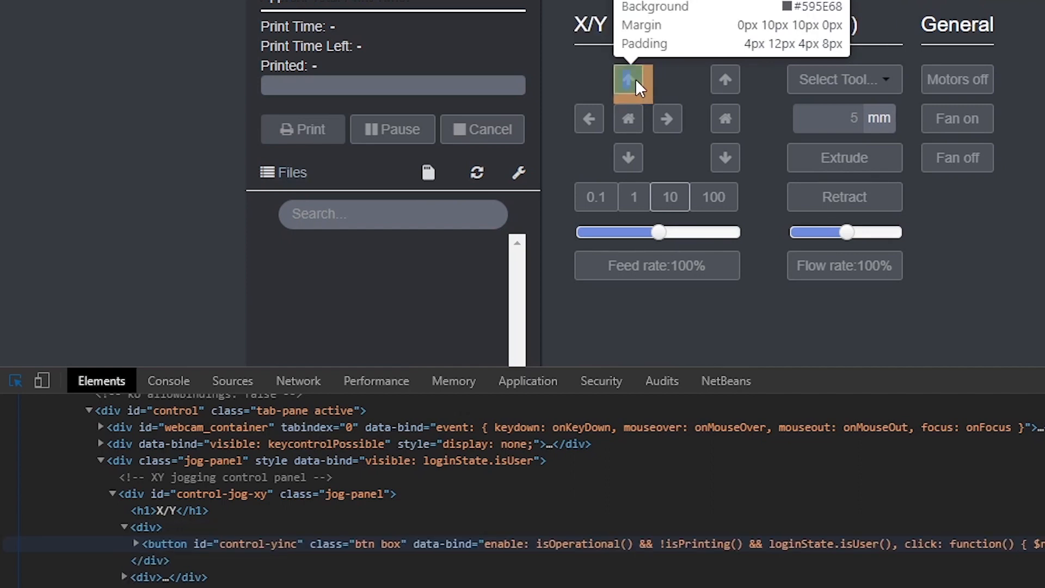
{"action": "left_click", "coordinate": [635, 79]}
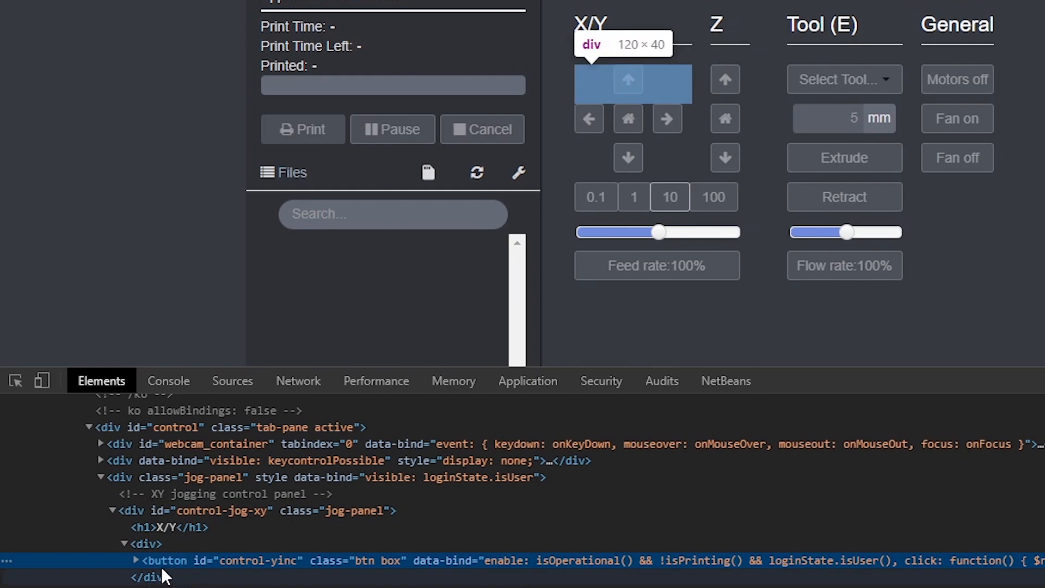
{"action": "left_click", "coordinate": [136, 560]}
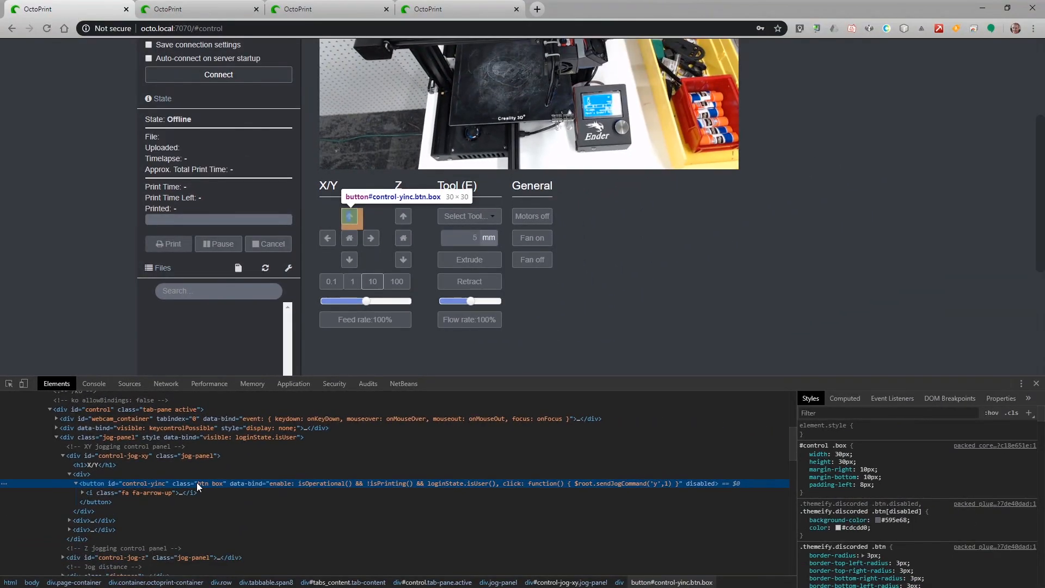
{"action": "left_click", "coordinate": [228, 10]}
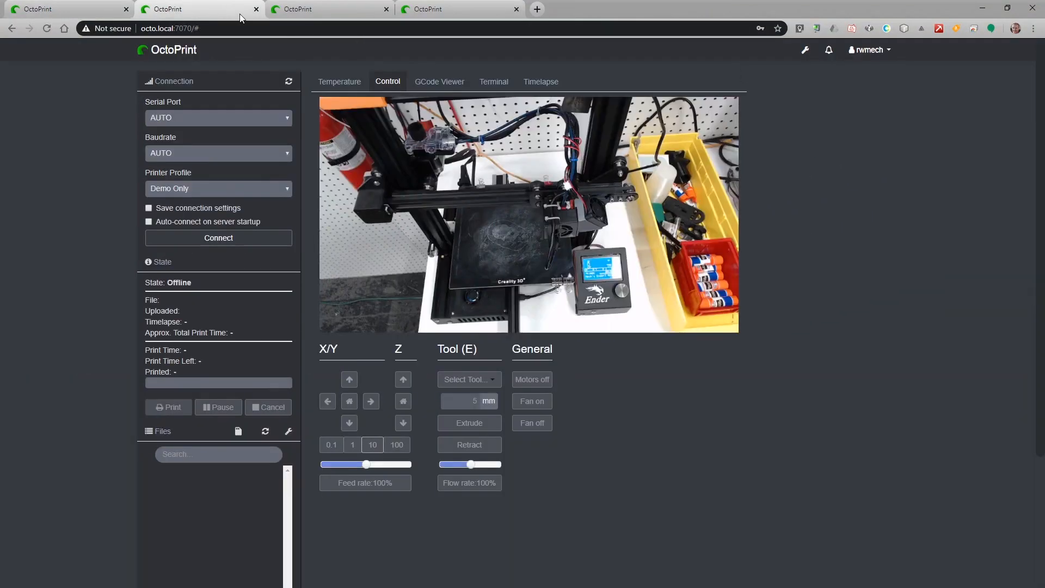
Add a Themeify row with selector .btn and CSS rule background-color, then open its colour picker.
{"action": "left_click", "coordinate": [805, 50]}
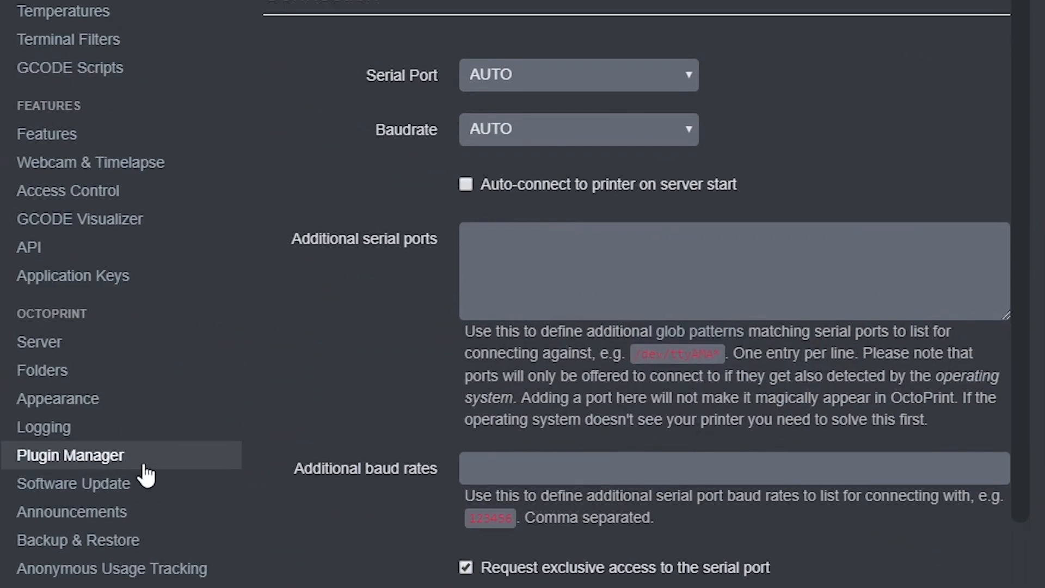
{"action": "left_click", "coordinate": [158, 587]}
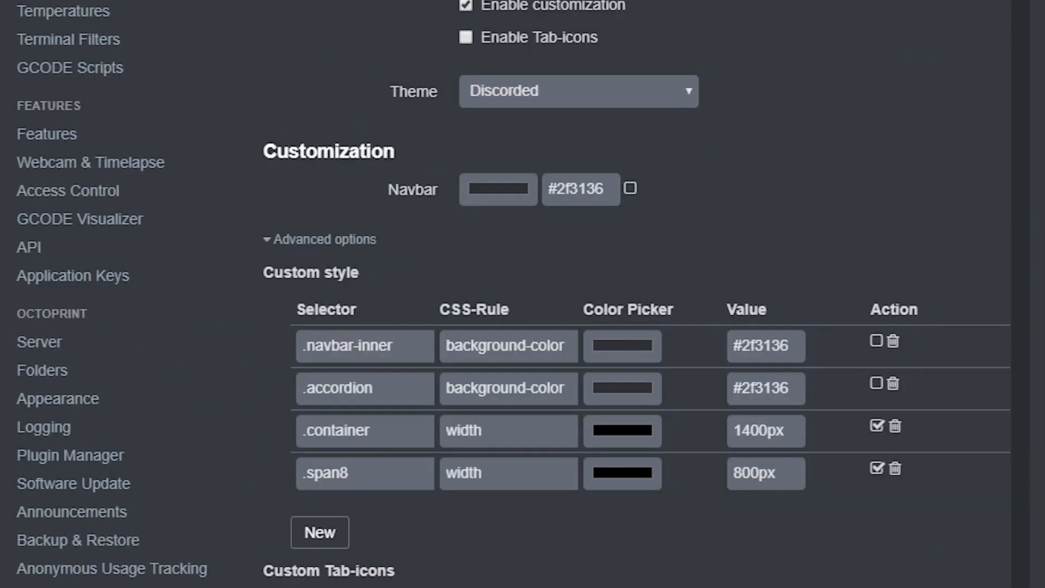
{"action": "left_click", "coordinate": [316, 532]}
{"action": "left_click", "coordinate": [343, 507]}
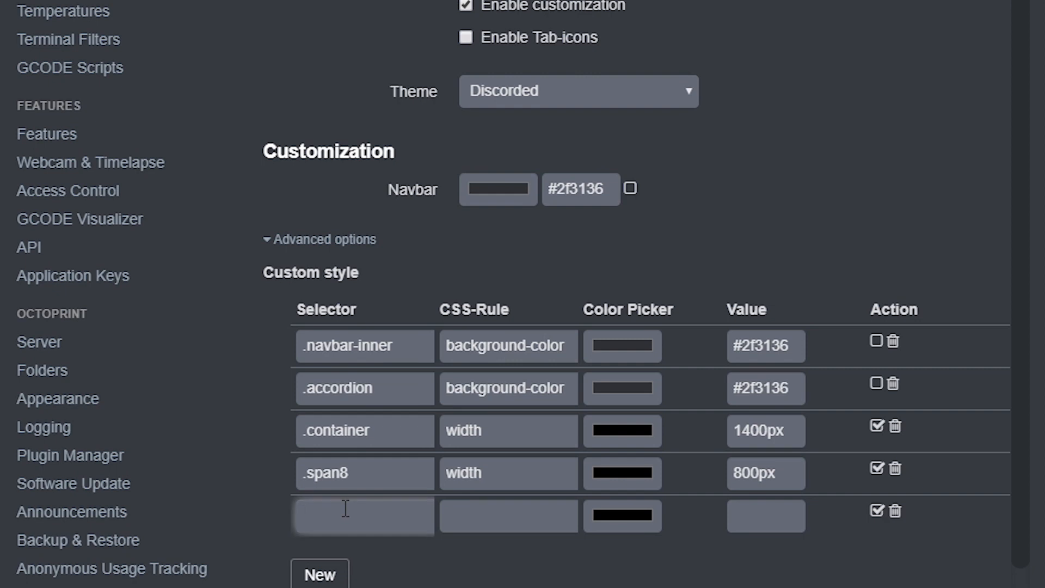
{"action": "type", "text": ".btn"}
{"action": "key", "text": "Tab"}
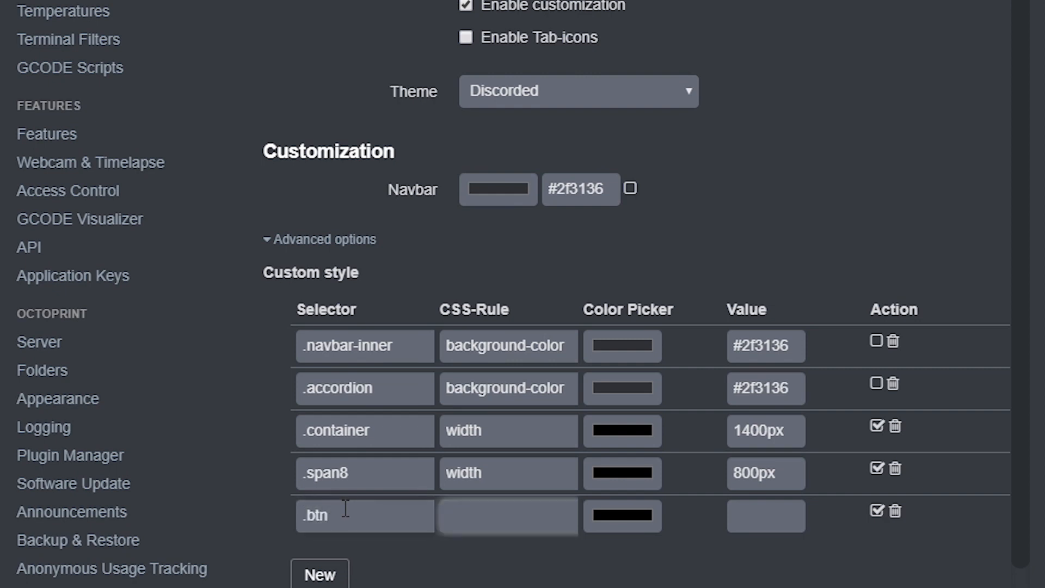
{"action": "triple_click", "coordinate": [534, 397]}
{"action": "key", "text": "ctrl+c"}
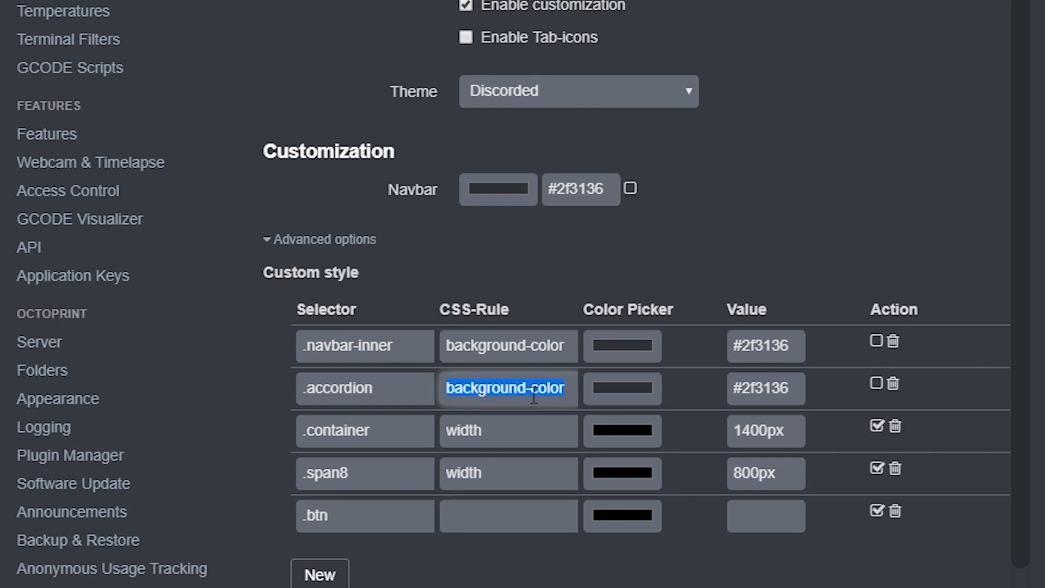
{"action": "left_click", "coordinate": [524, 524]}
{"action": "key", "text": "ctrl+v"}
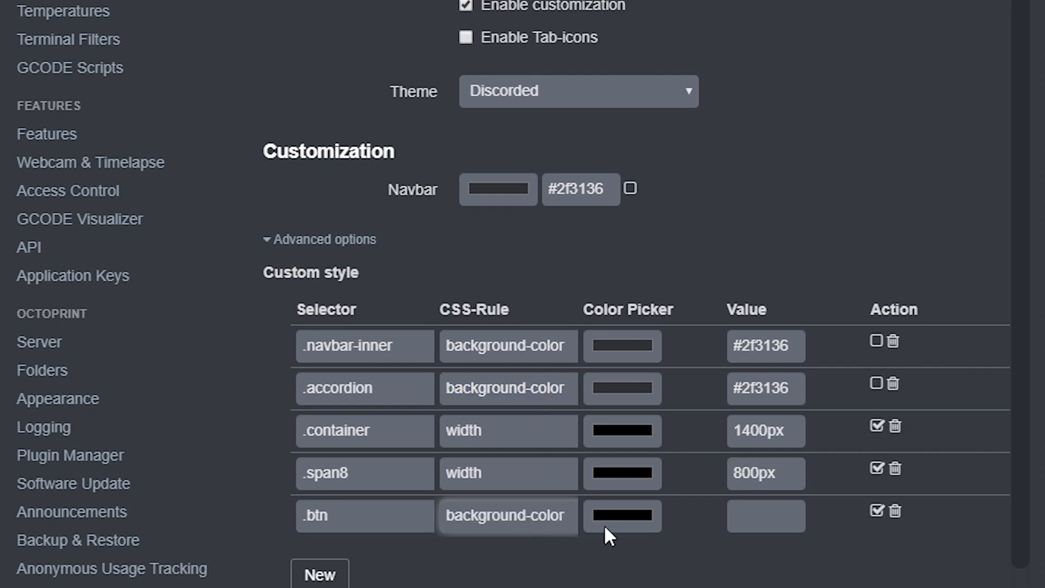
{"action": "left_click", "coordinate": [623, 514]}
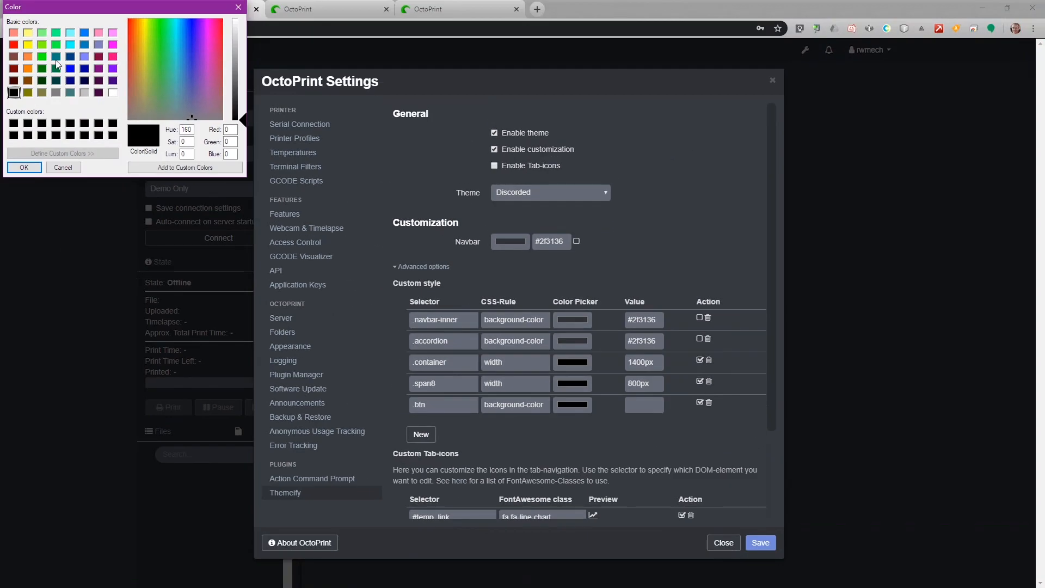
Set the .btn background colour to dark red (#800000) instead of yellow and save.
{"action": "left_click", "coordinate": [28, 45]}
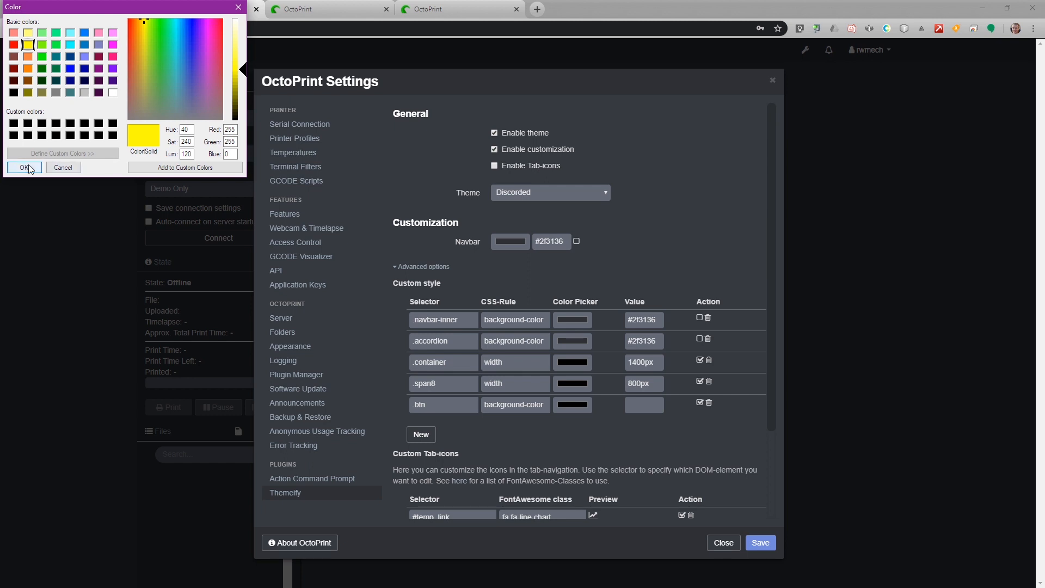
{"action": "left_click", "coordinate": [26, 167]}
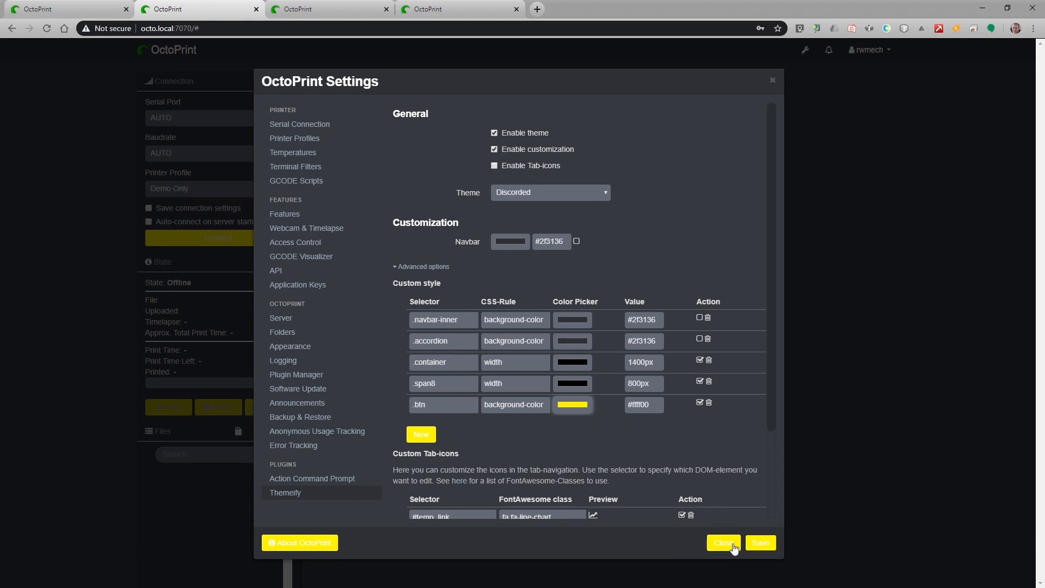
{"action": "left_click", "coordinate": [567, 404]}
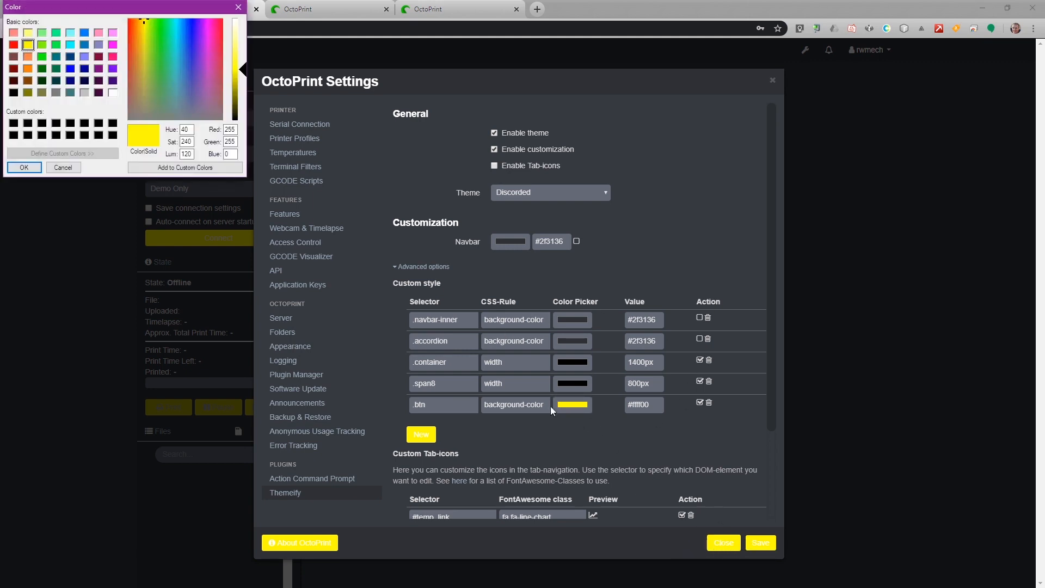
{"action": "left_click", "coordinate": [13, 68]}
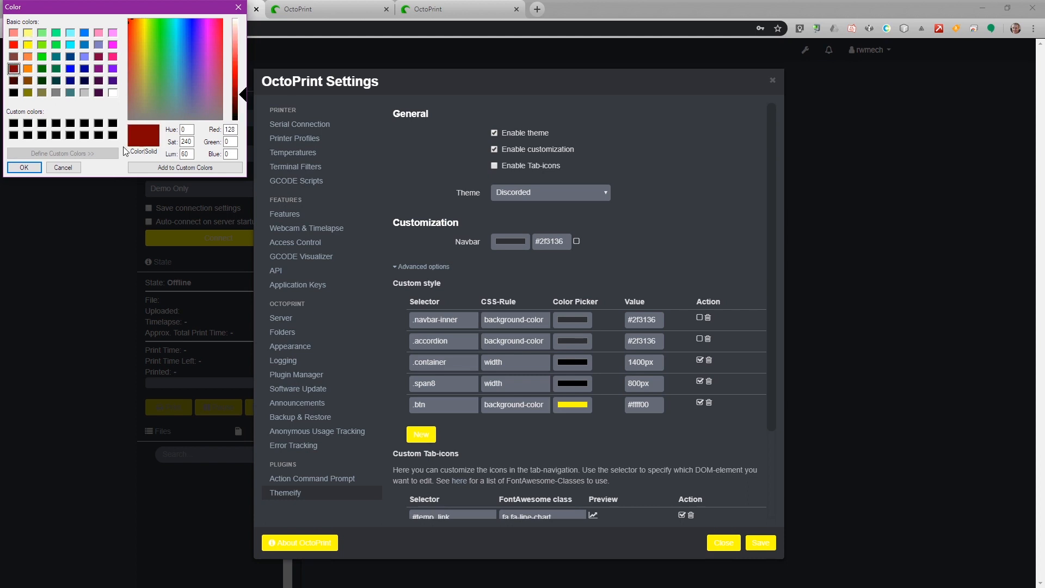
{"action": "left_click", "coordinate": [25, 167]}
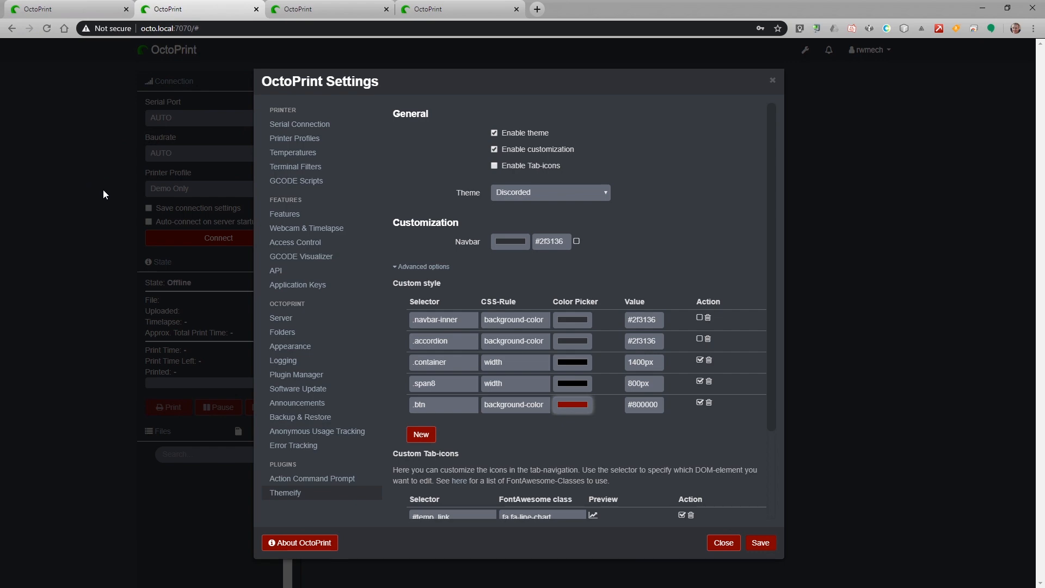
{"action": "left_click", "coordinate": [766, 543]}
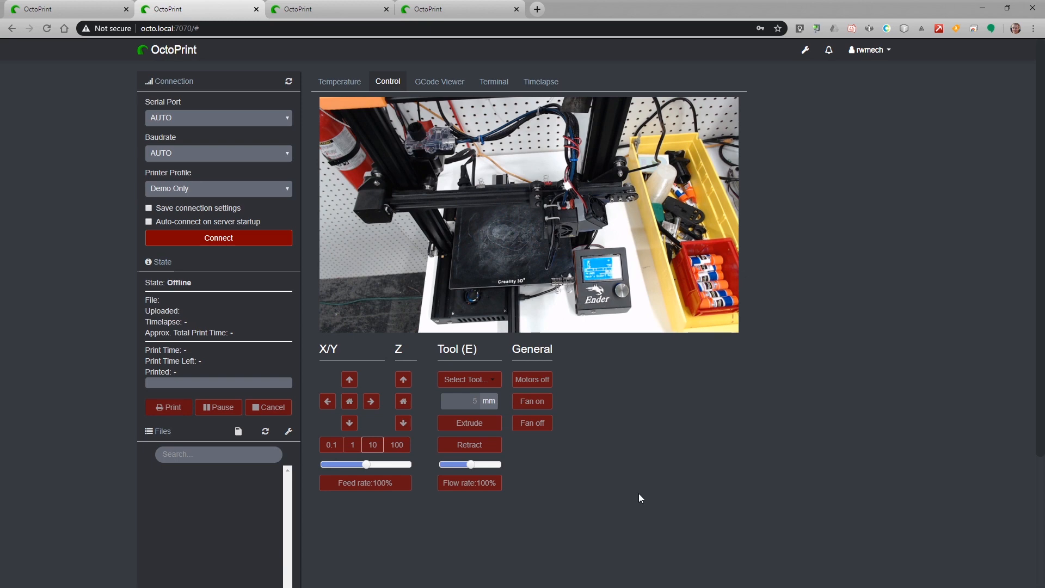
{"action": "left_click", "coordinate": [73, 11]}
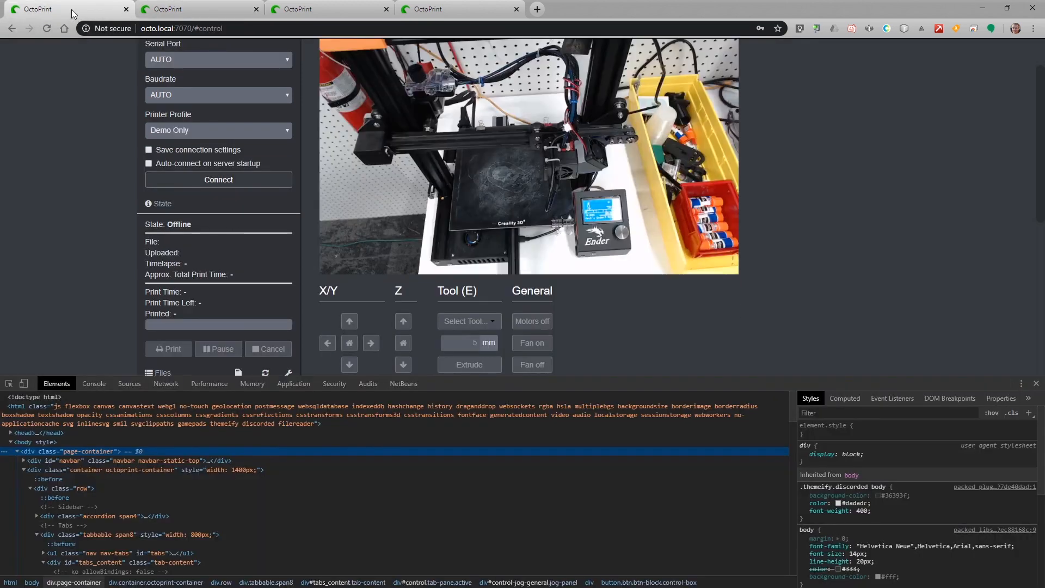
{"action": "left_click", "coordinate": [9, 385]}
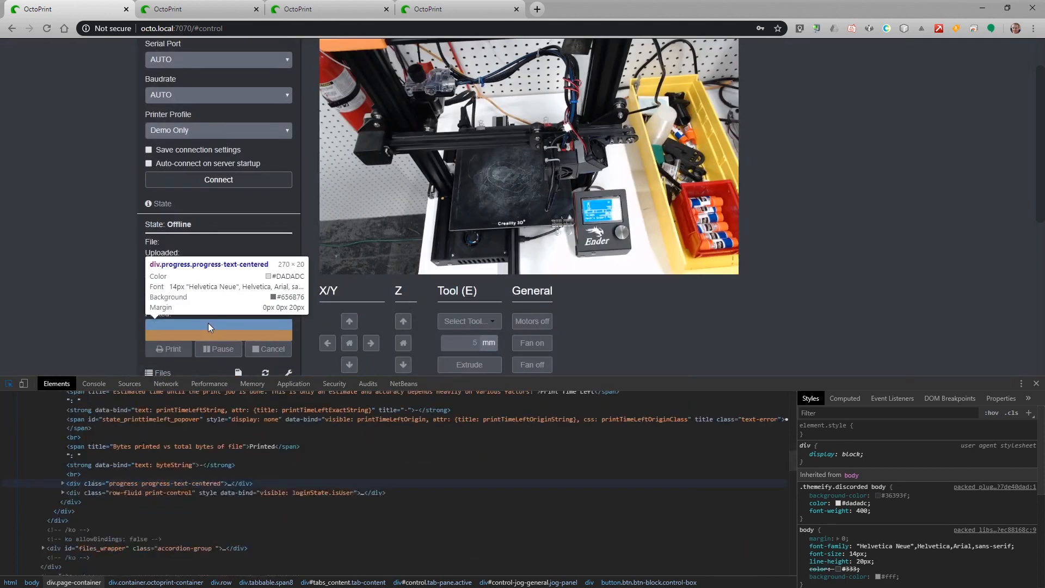
{"action": "left_click", "coordinate": [189, 348]}
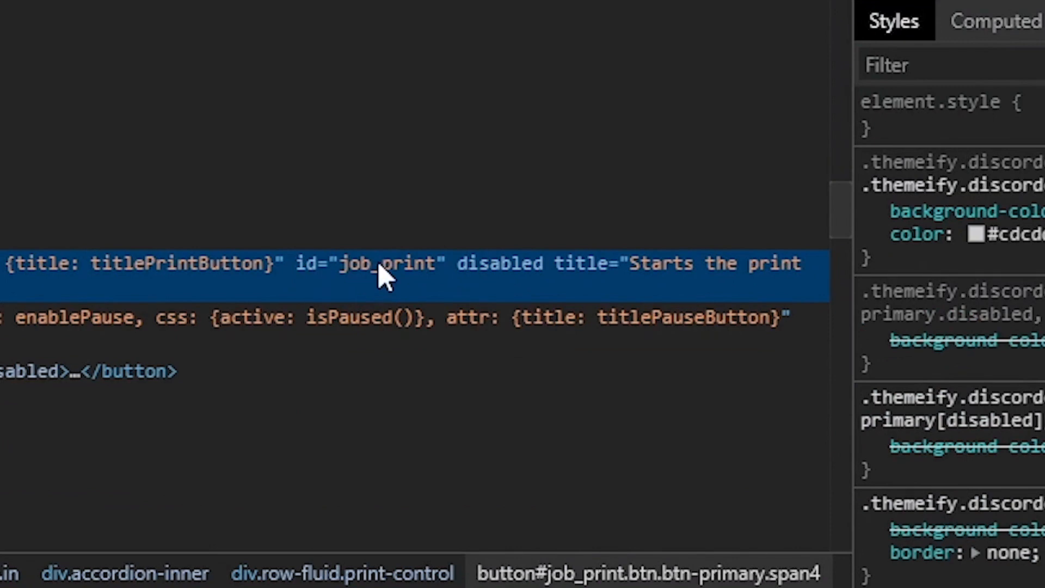
{"action": "double_click", "coordinate": [381, 272]}
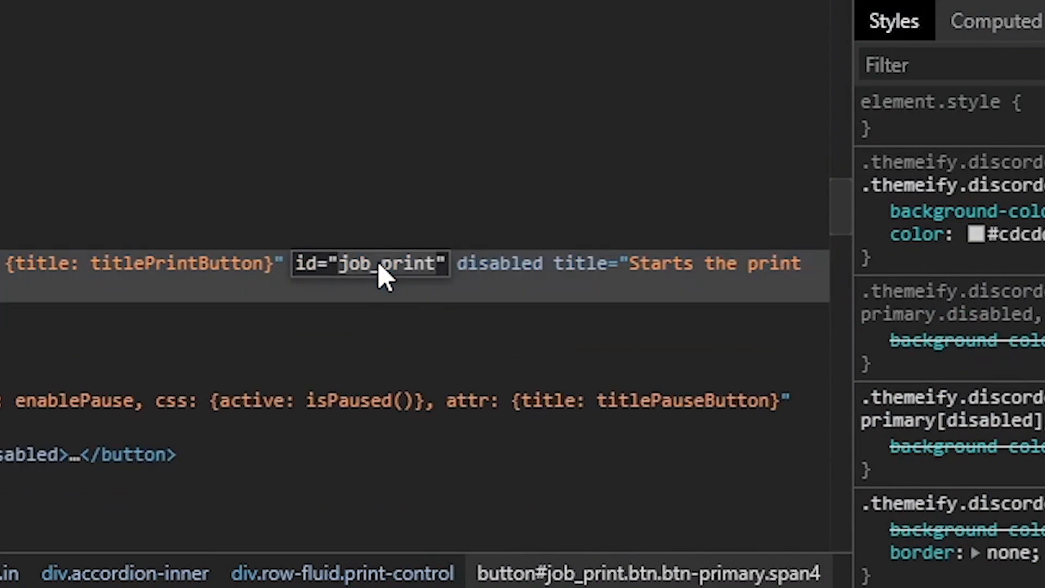
{"action": "left_click", "coordinate": [484, 279]}
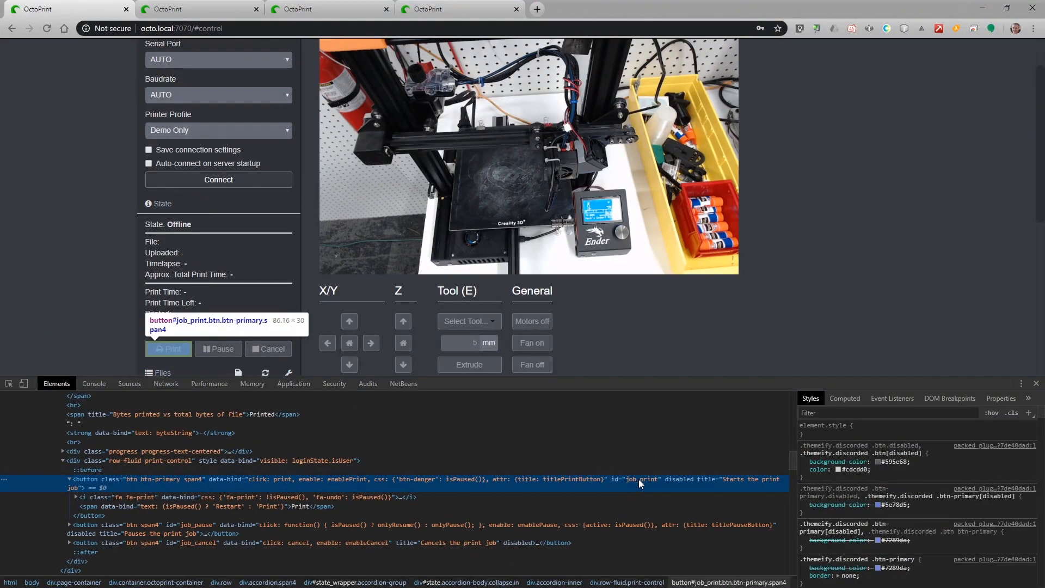
{"action": "left_click", "coordinate": [211, 10]}
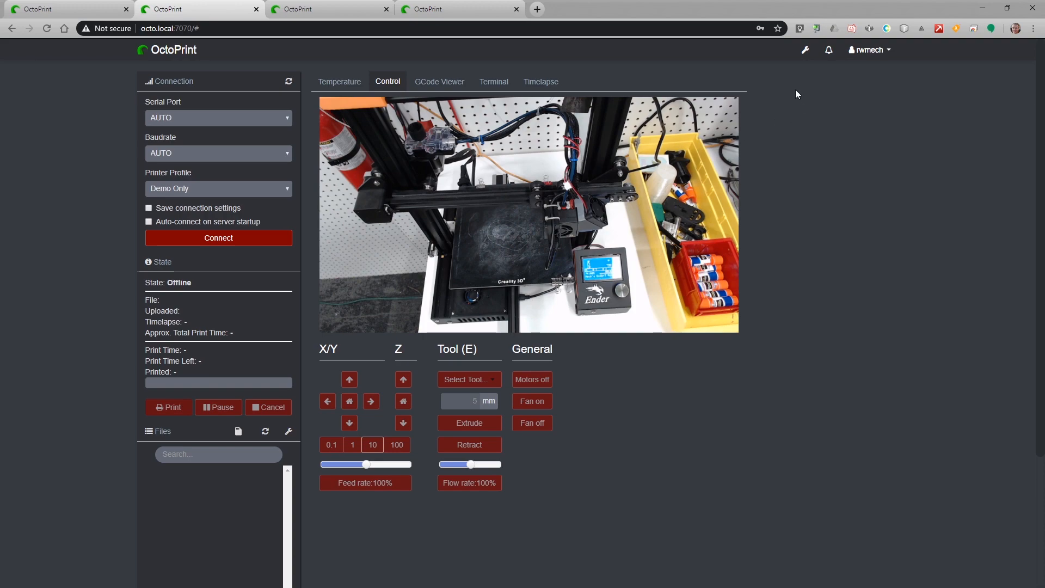
Add a Themeify row with selector #job_print and CSS rule background-color.
{"action": "left_click", "coordinate": [805, 50]}
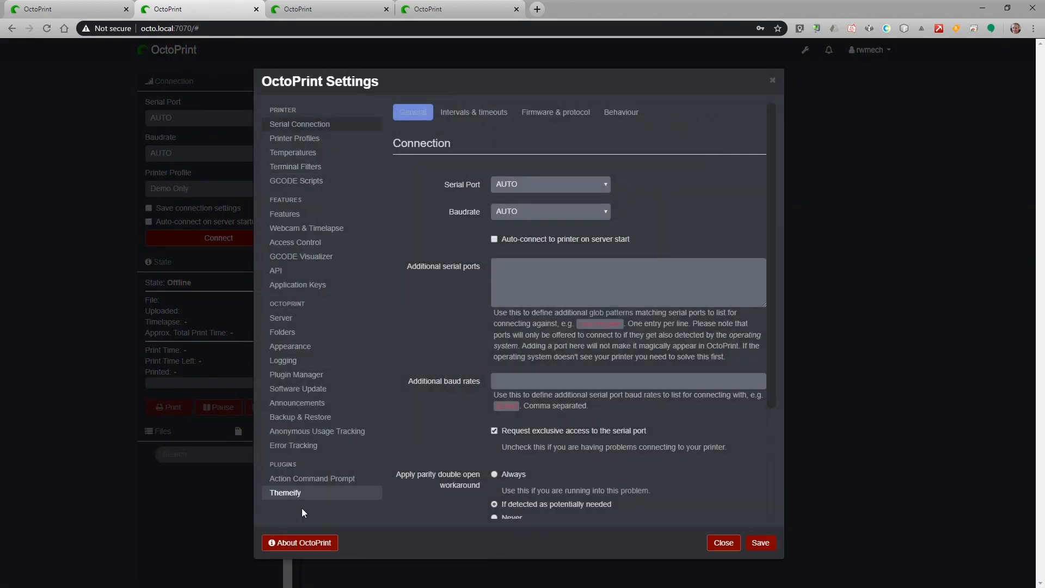
{"action": "left_click", "coordinate": [294, 492]}
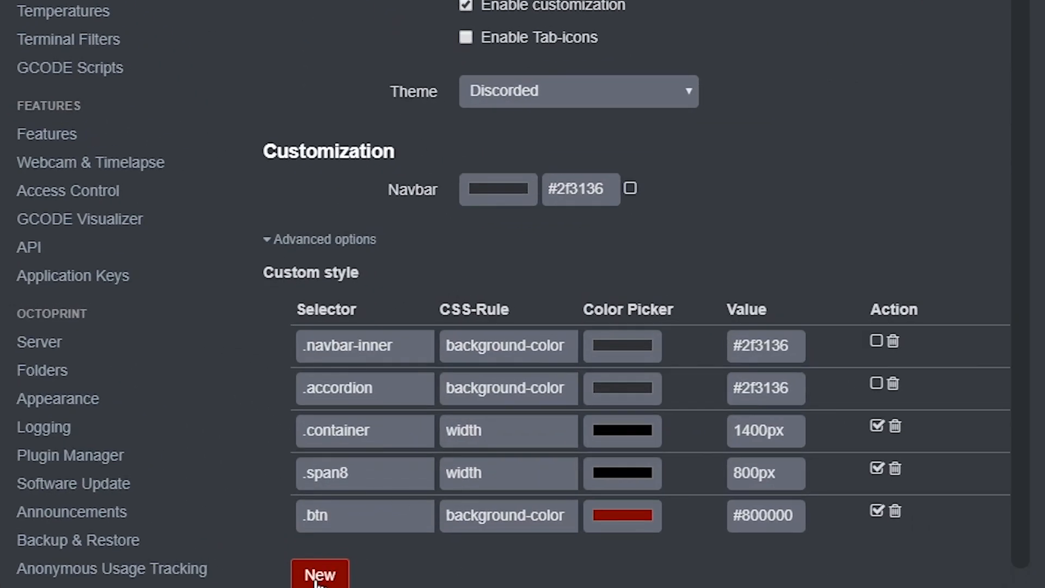
{"action": "left_click", "coordinate": [319, 577]}
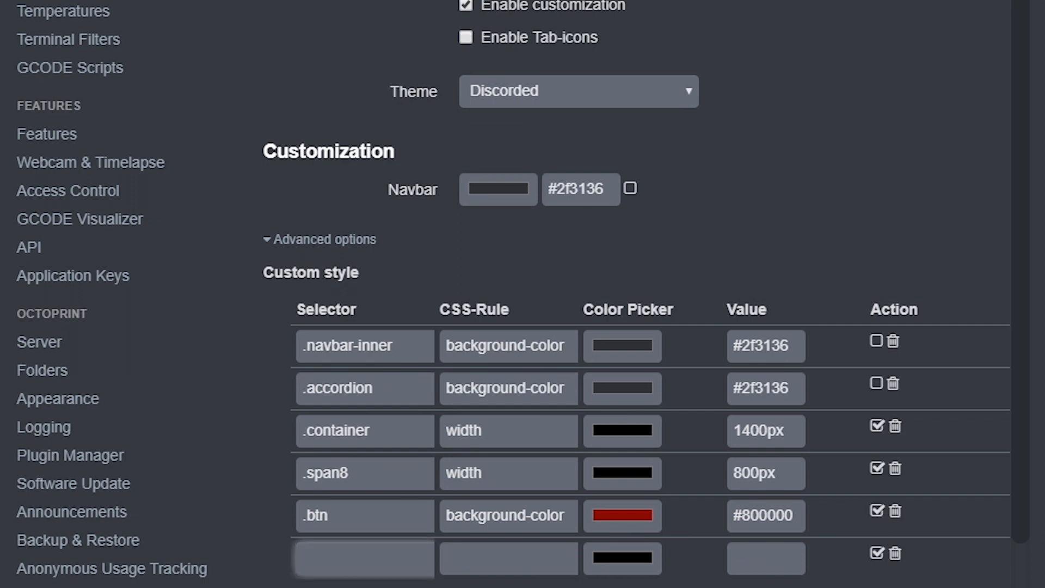
{"action": "type", "text": "$"}
{"action": "key", "text": "BackSpace"}
{"action": "type", "text": "#job_print"}
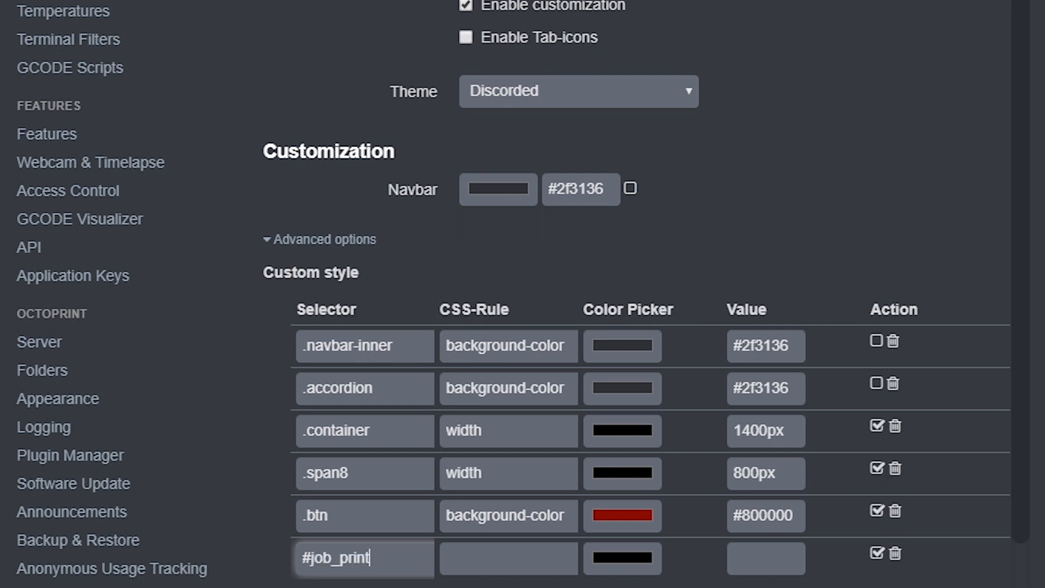
{"action": "left_click", "coordinate": [468, 558]}
{"action": "triple_click", "coordinate": [554, 515]}
{"action": "key", "text": "ctrl+c"}
{"action": "left_click", "coordinate": [555, 563]}
{"action": "key", "text": "ctrl+v"}
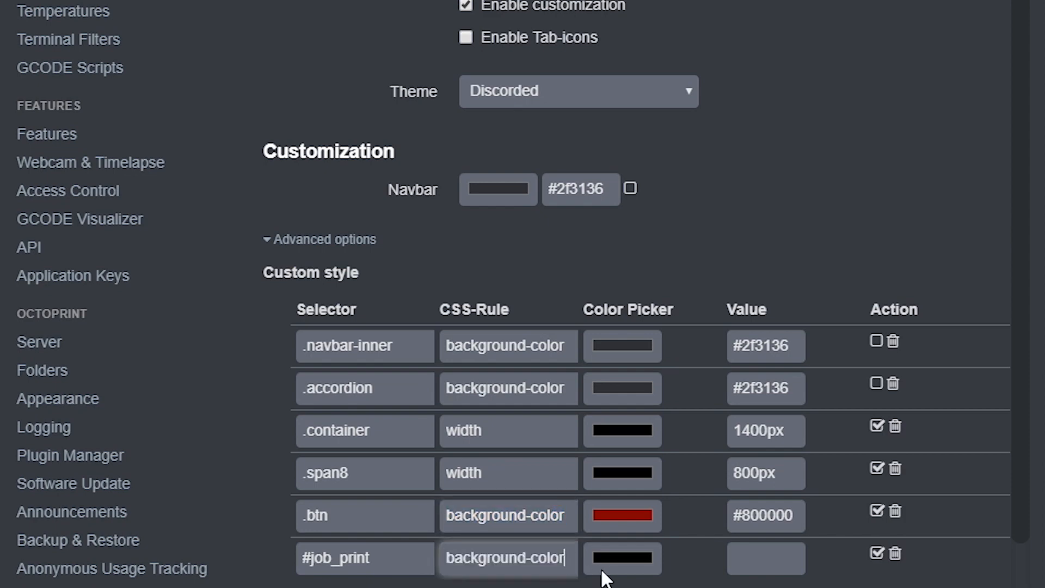
Set the #job_print colour to green (#008000) and save the custom styles.
{"action": "left_click", "coordinate": [623, 557]}
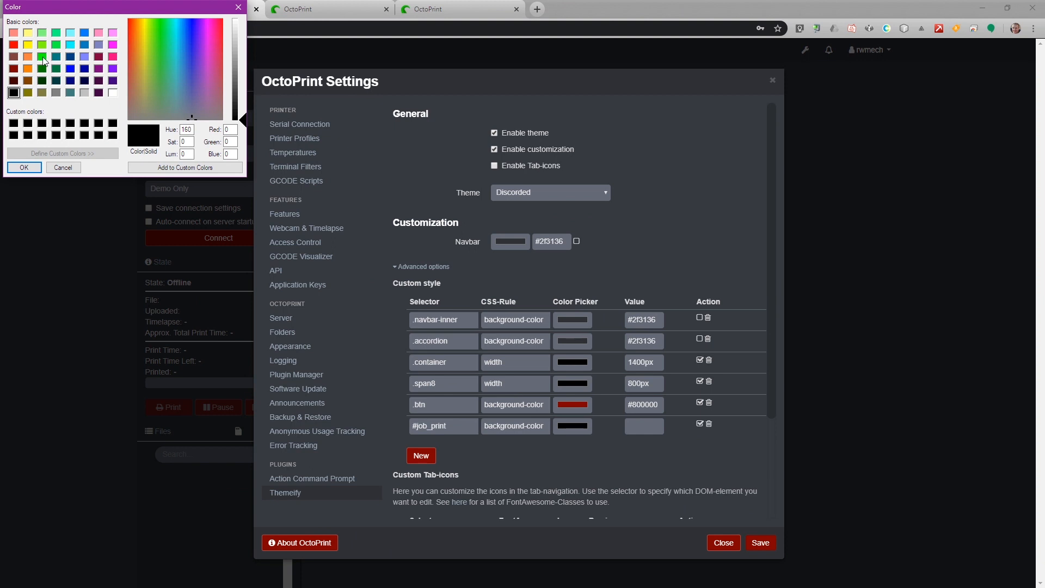
{"action": "left_click", "coordinate": [42, 68]}
{"action": "left_click", "coordinate": [24, 167]}
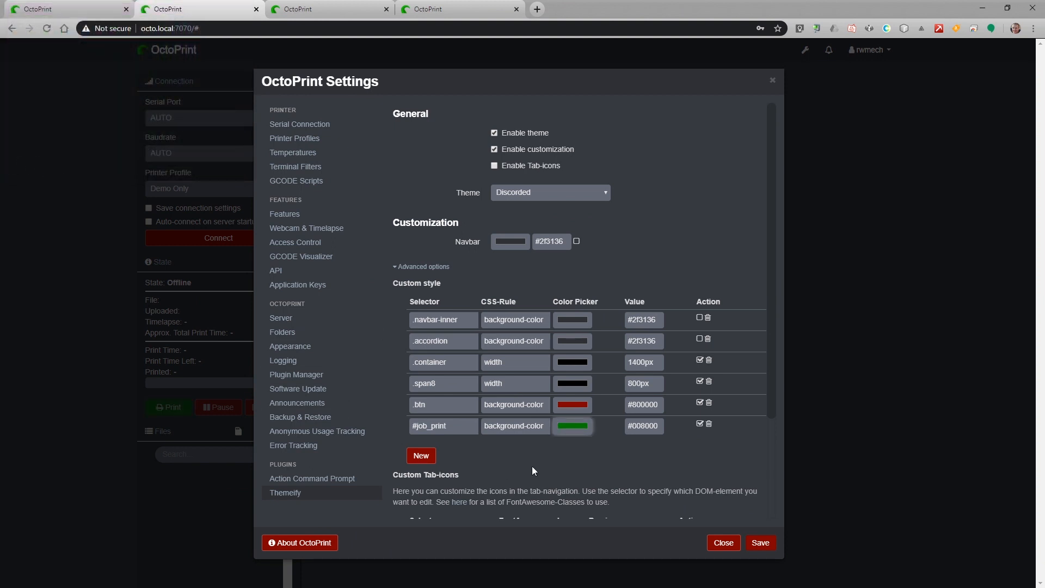
{"action": "left_click", "coordinate": [758, 542]}
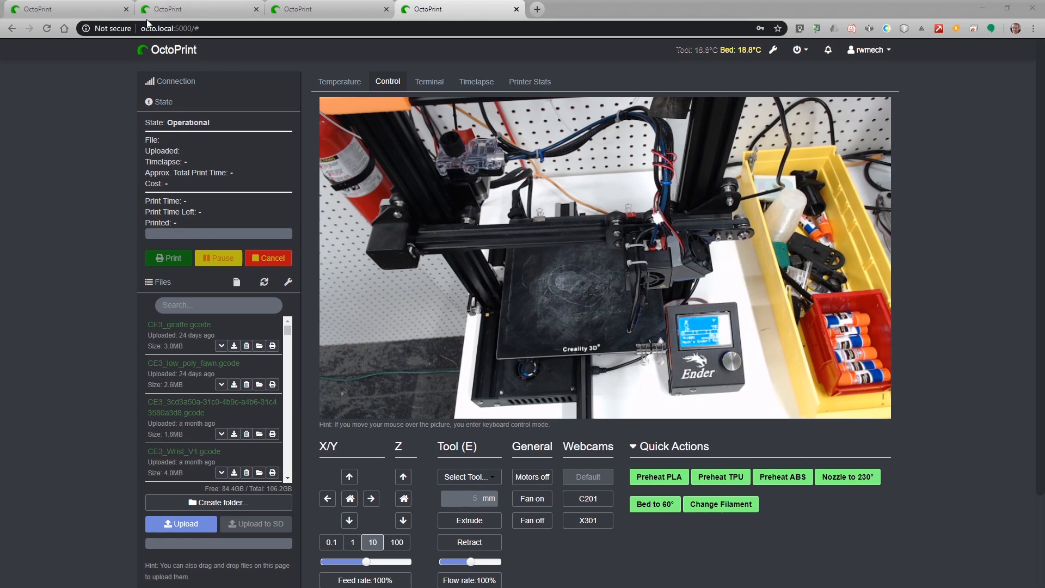
In the offline instance's Plugin Manager, search 'custom' and install Custom Control Editor.
{"action": "left_click", "coordinate": [207, 9]}
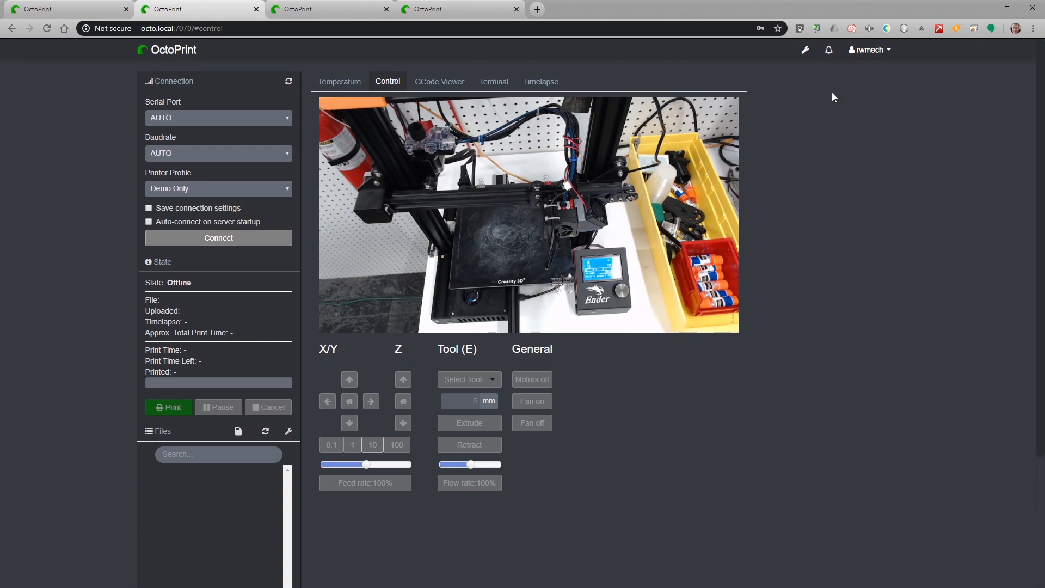
{"action": "left_click", "coordinate": [806, 51]}
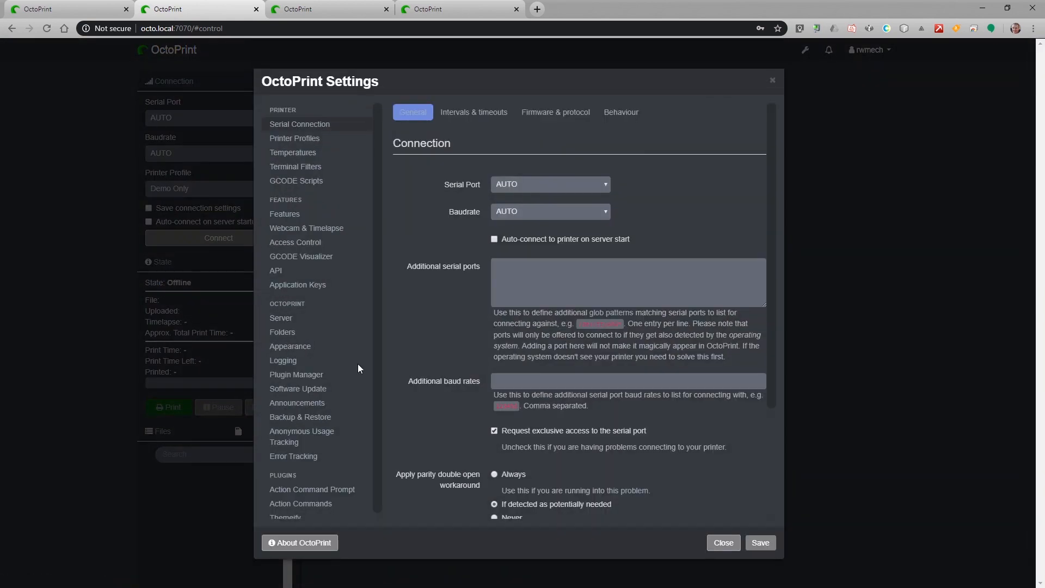
{"action": "left_click", "coordinate": [311, 376]}
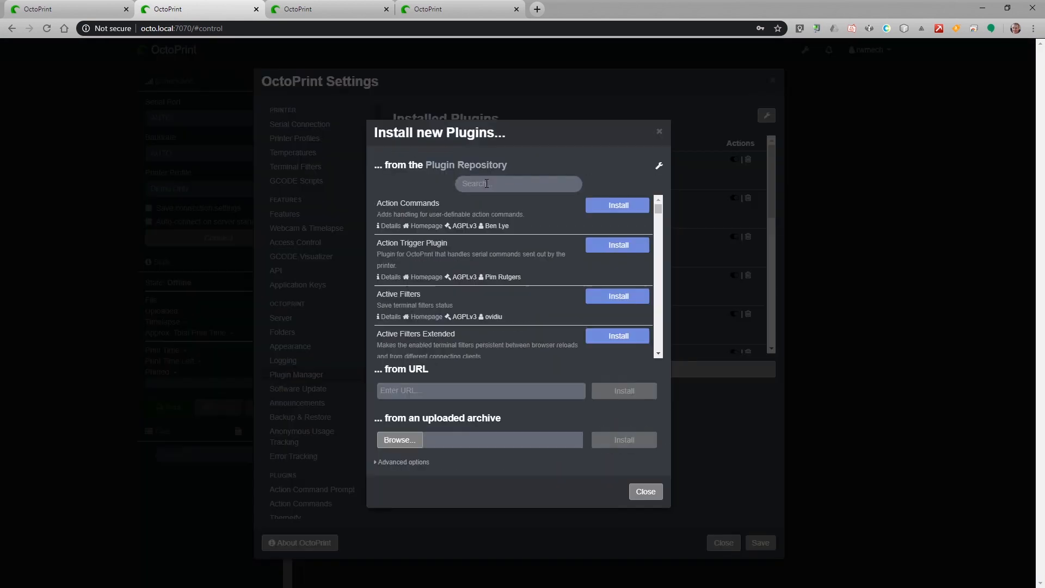
{"action": "left_click", "coordinate": [487, 184]}
{"action": "type", "text": "custom"}
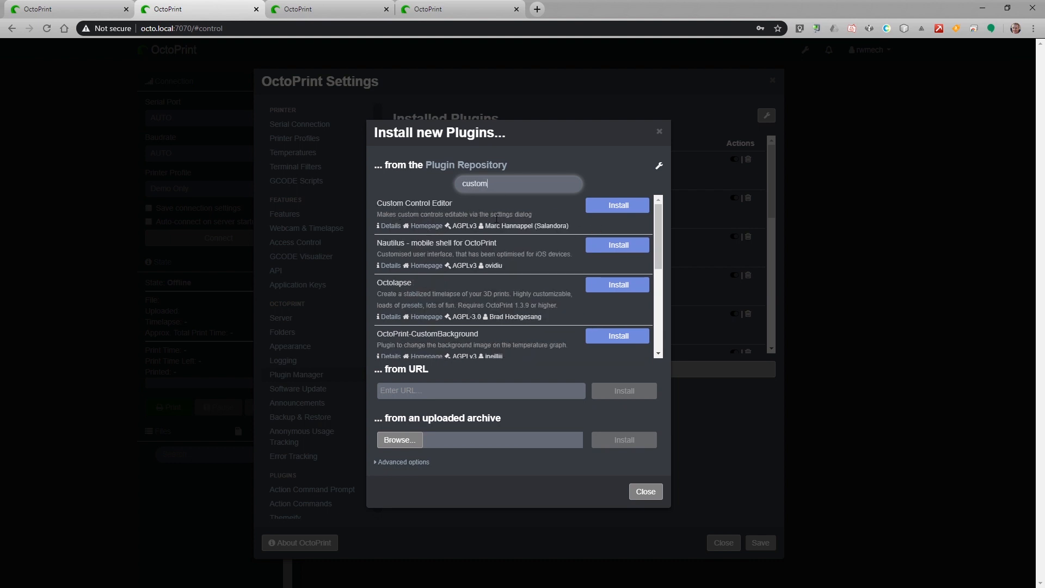
{"action": "left_click", "coordinate": [616, 207]}
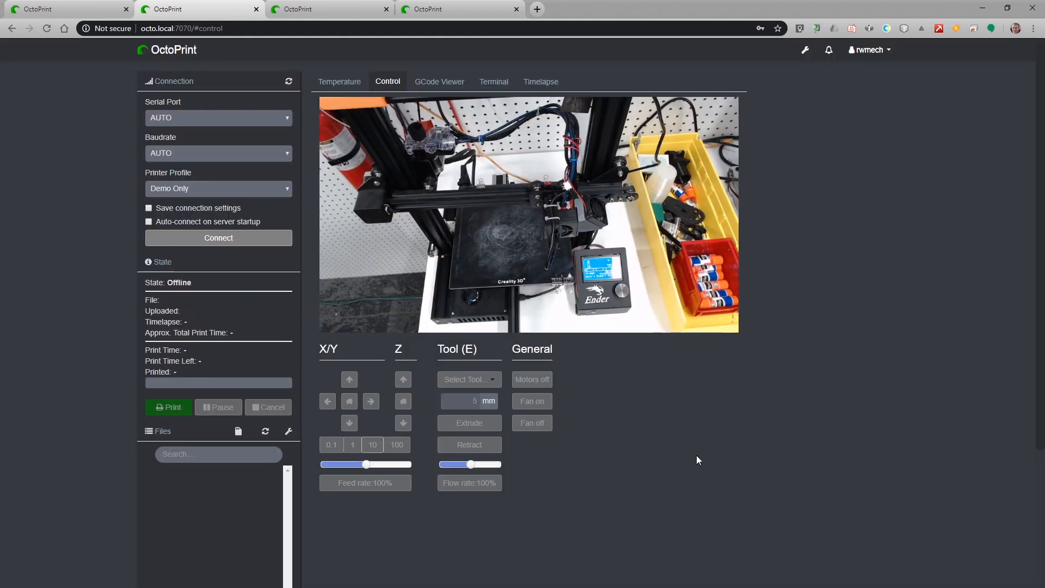
Open the Custom Control Editor settings and start creating a new container.
{"action": "left_click", "coordinate": [805, 51]}
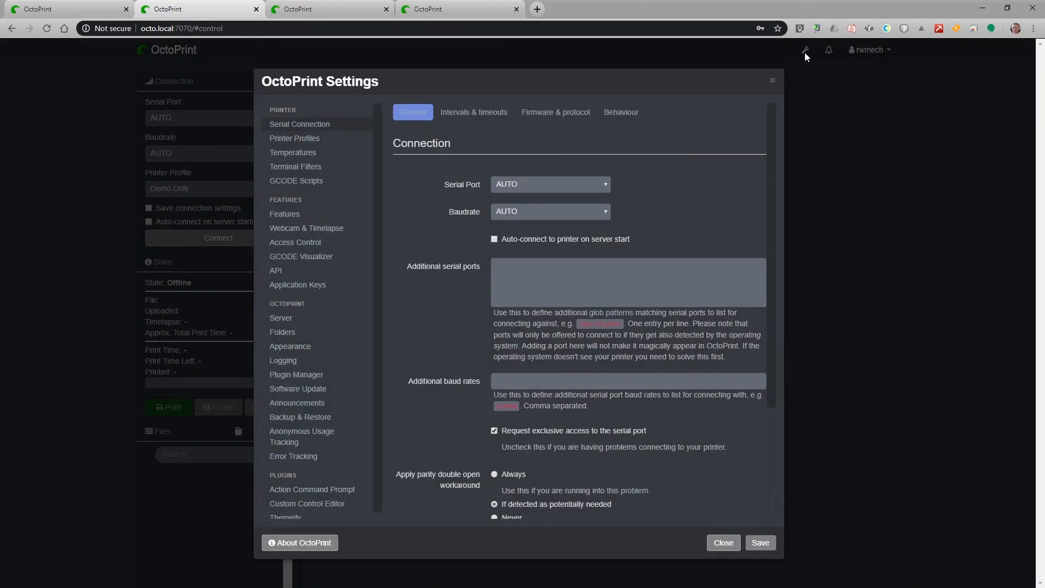
{"action": "scroll", "coordinate": [305, 430], "scroll_direction": "down", "scroll_amount": 1}
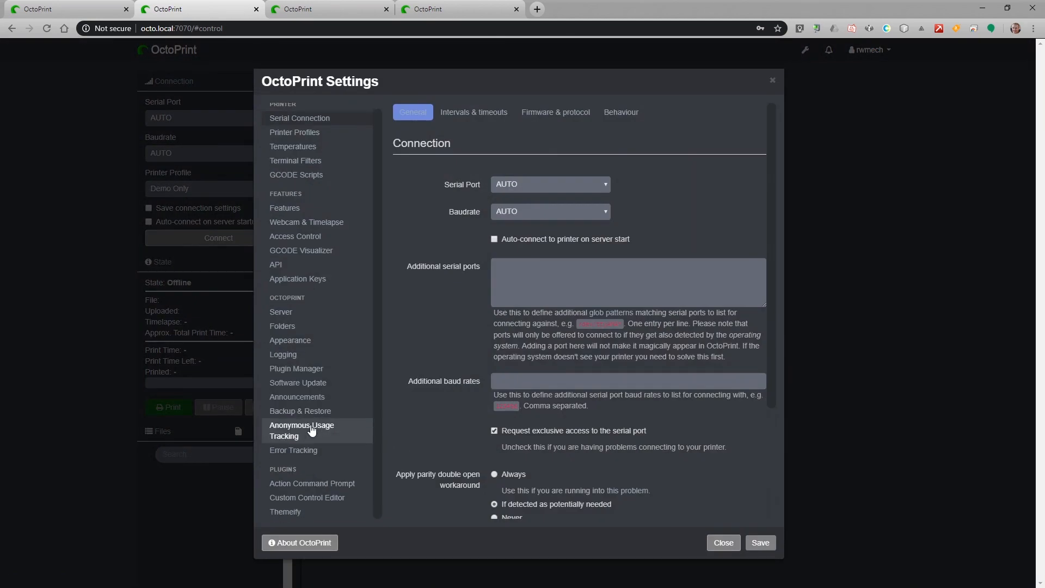
{"action": "left_click", "coordinate": [308, 503]}
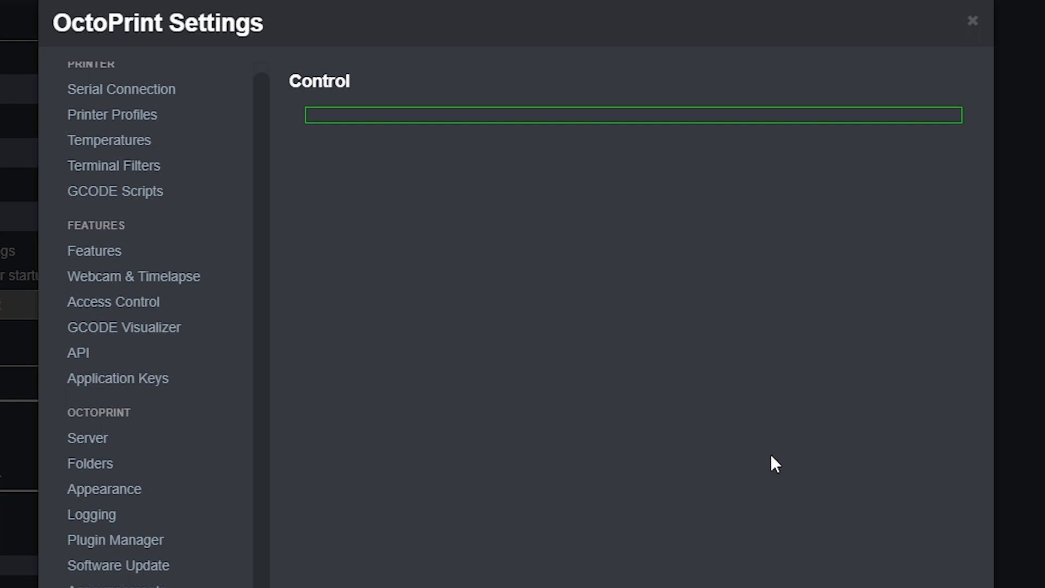
{"action": "right_click", "coordinate": [366, 117]}
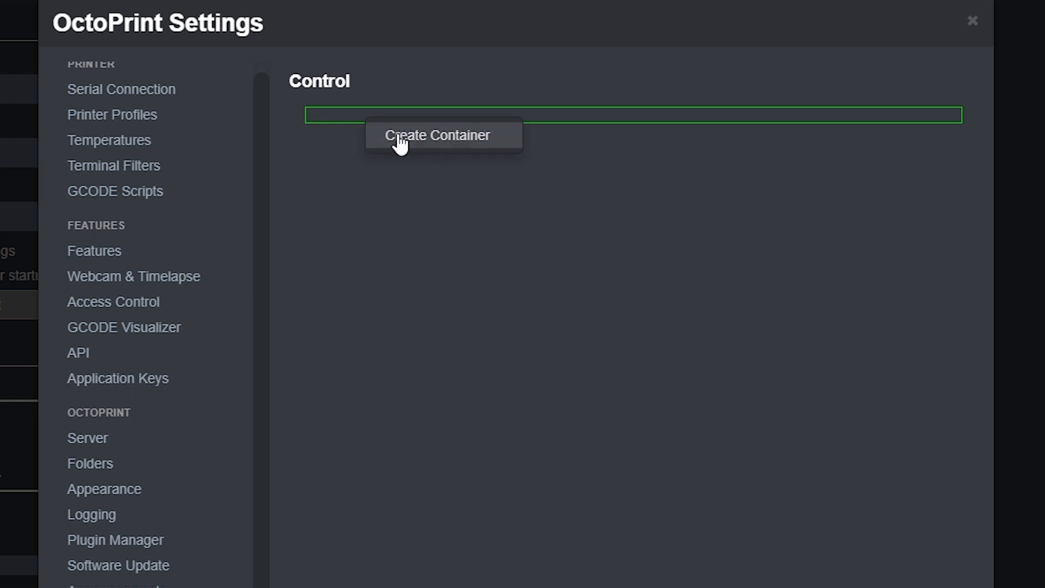
{"action": "left_click", "coordinate": [505, 141]}
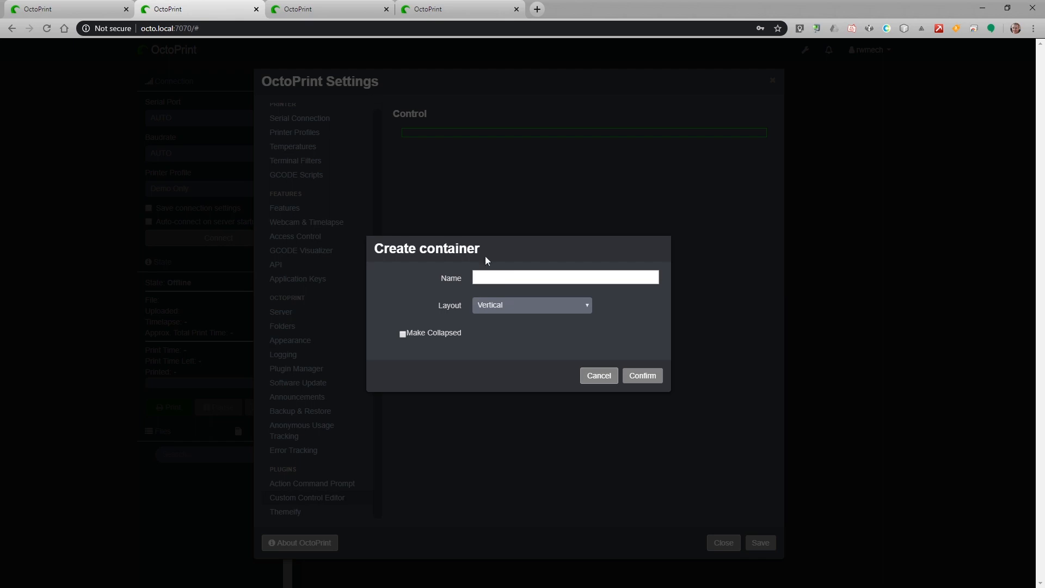
Name the container Action Commands, set its layout to Horizontal, and confirm it.
{"action": "left_click", "coordinate": [454, 9]}
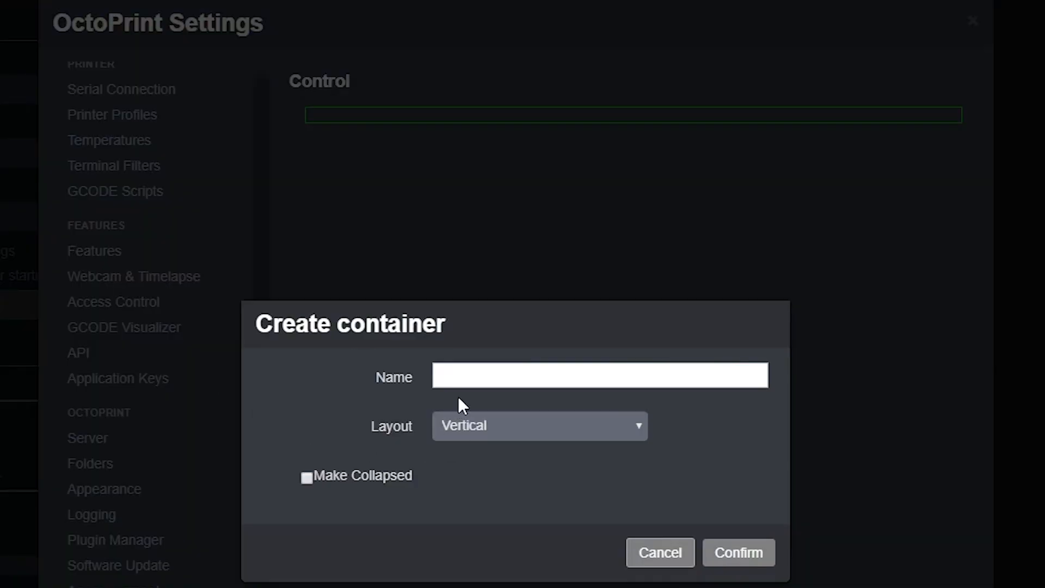
{"action": "left_click", "coordinate": [459, 373]}
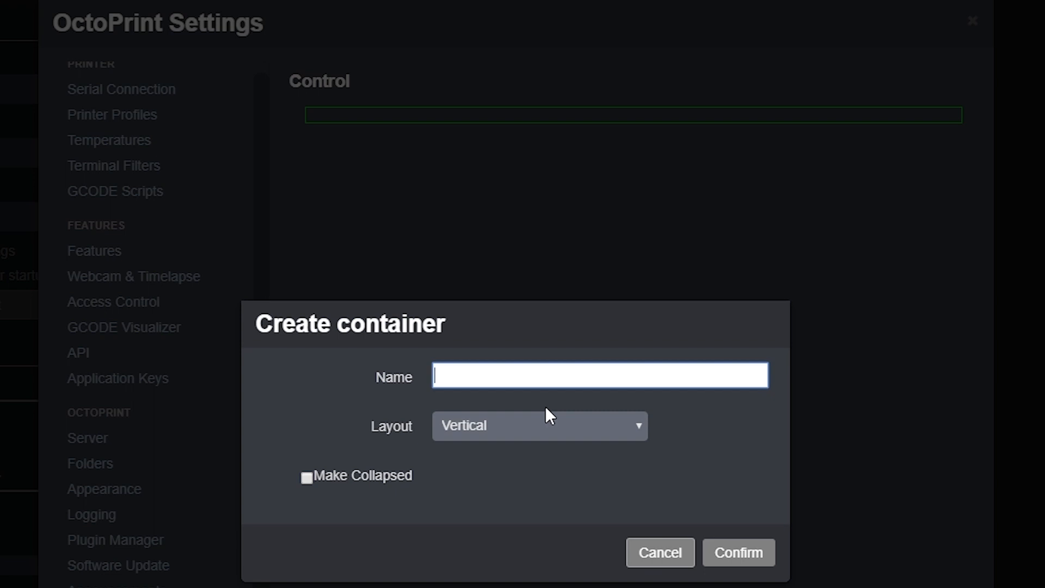
{"action": "type", "text": "Action Commands"}
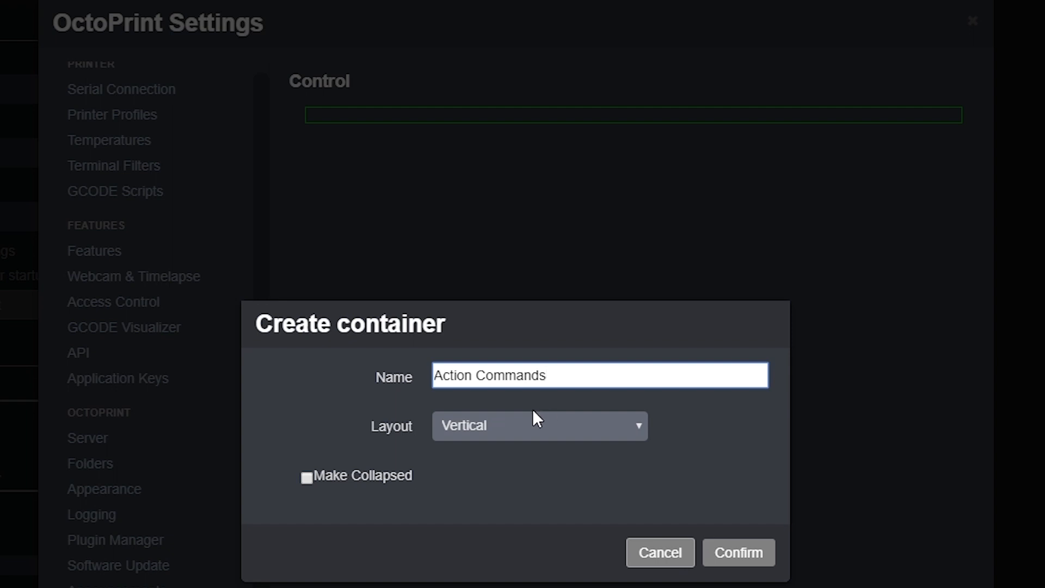
{"action": "left_click", "coordinate": [551, 427]}
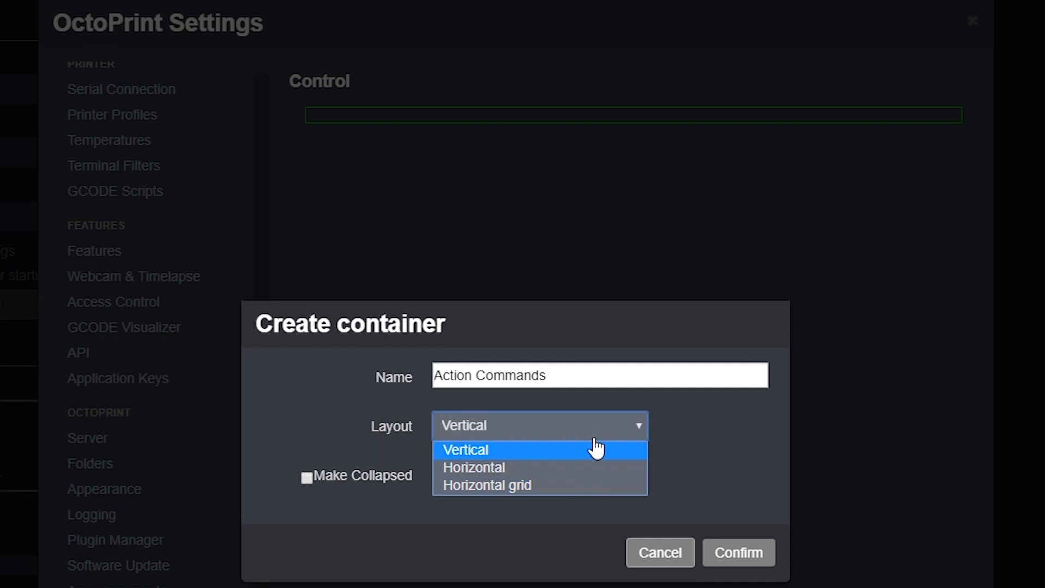
{"action": "left_click", "coordinate": [527, 466]}
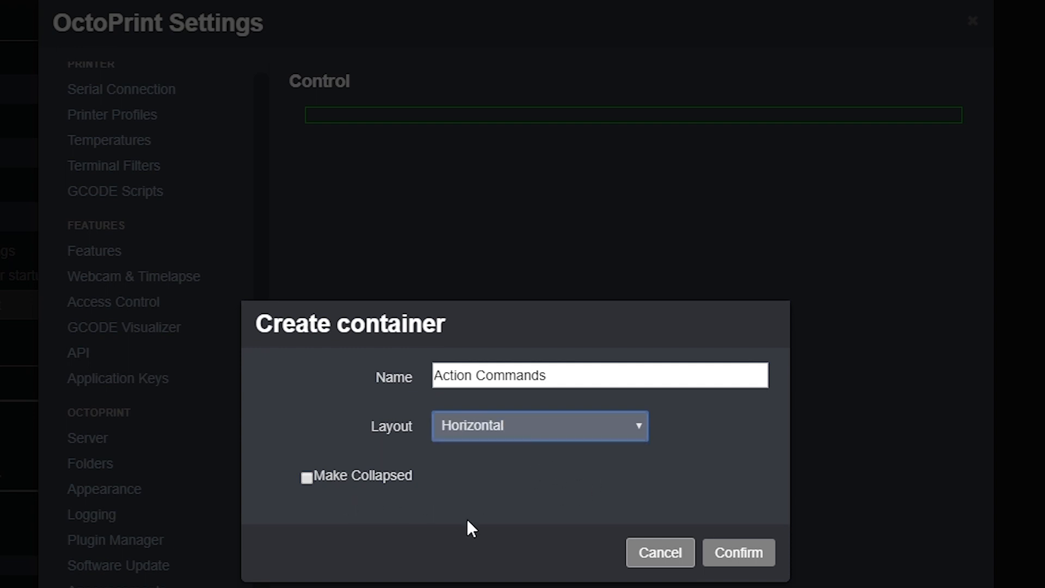
{"action": "left_click", "coordinate": [306, 478]}
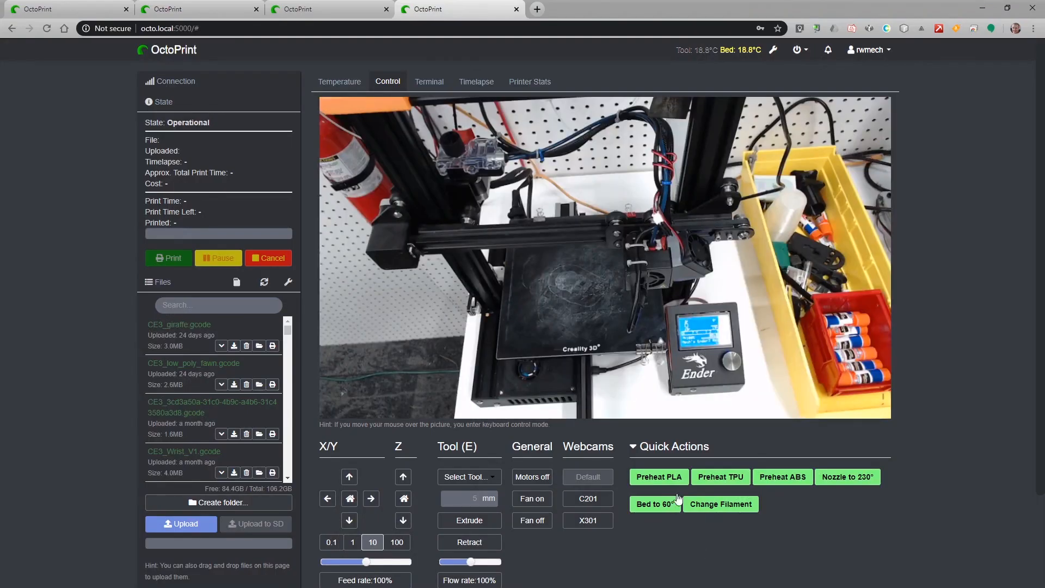
{"action": "left_click", "coordinate": [634, 446]}
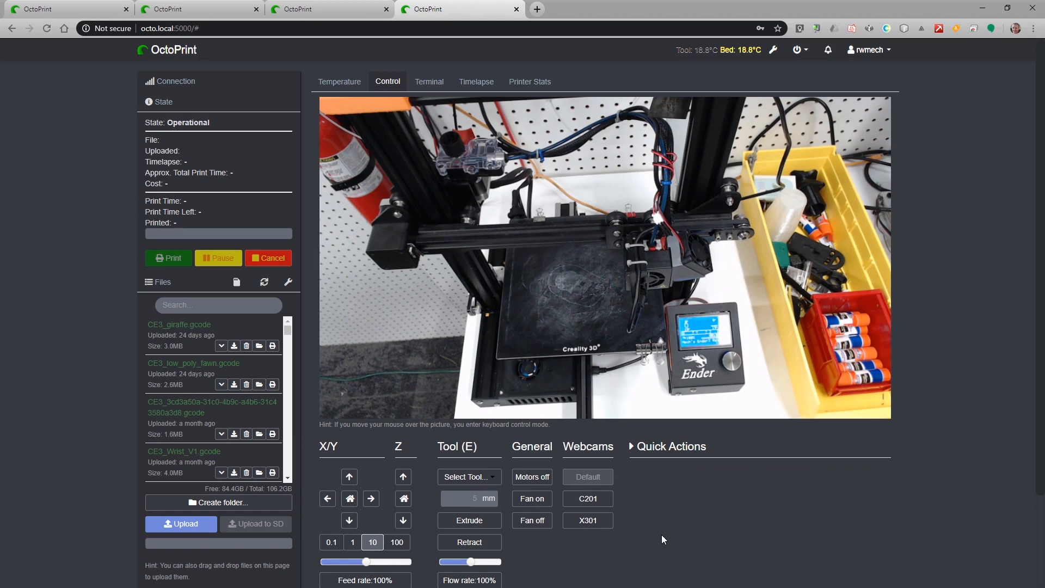
{"action": "left_click", "coordinate": [632, 447]}
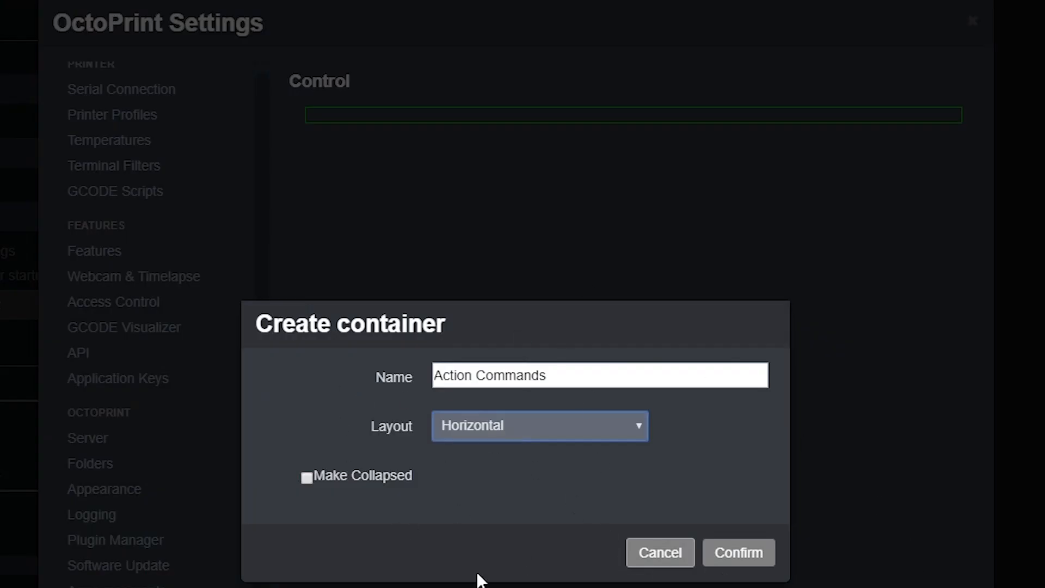
{"action": "left_click", "coordinate": [739, 553]}
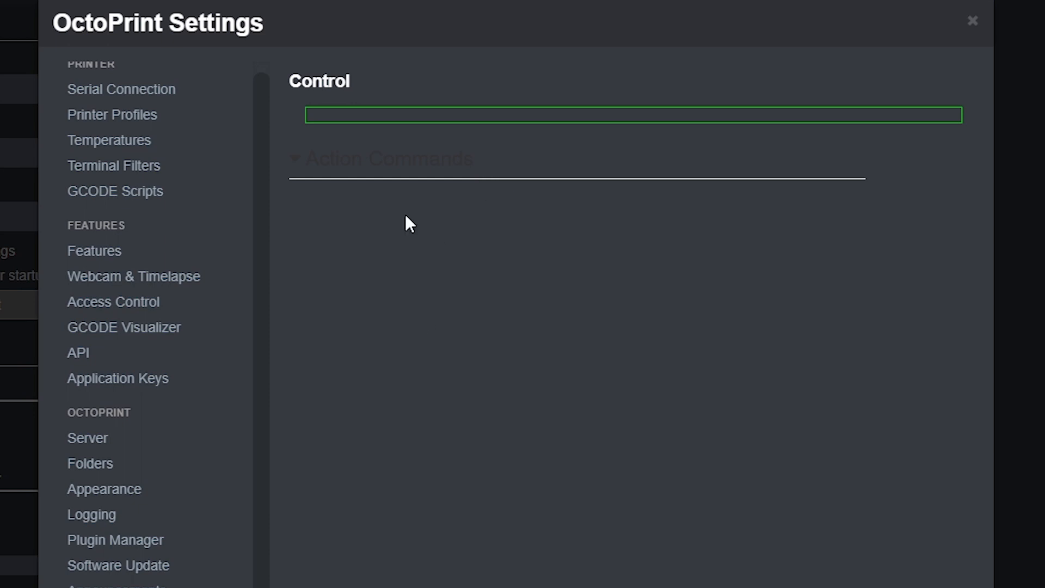
Create a 'Bed to 60' command sending M140 S60 inside Action Commands and save.
{"action": "right_click", "coordinate": [313, 185]}
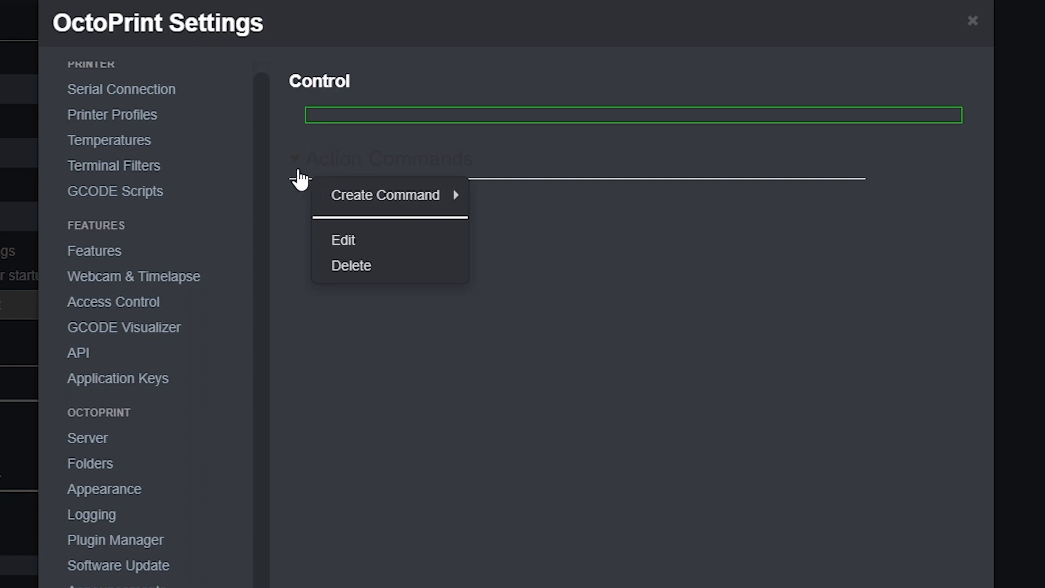
{"action": "mouse_move", "coordinate": [408, 197]}
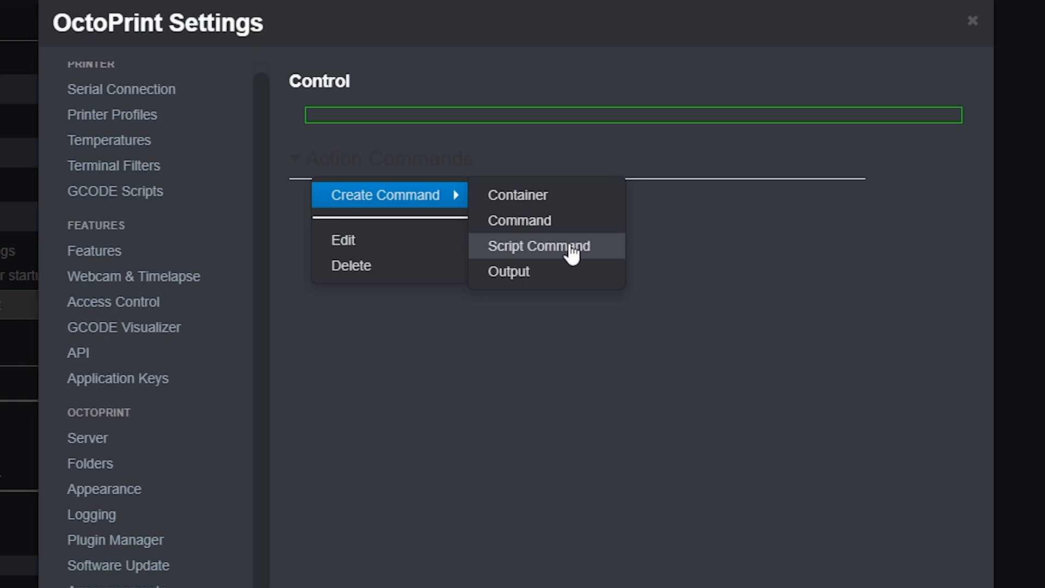
{"action": "left_click", "coordinate": [531, 229]}
{"action": "left_click", "coordinate": [468, 311]}
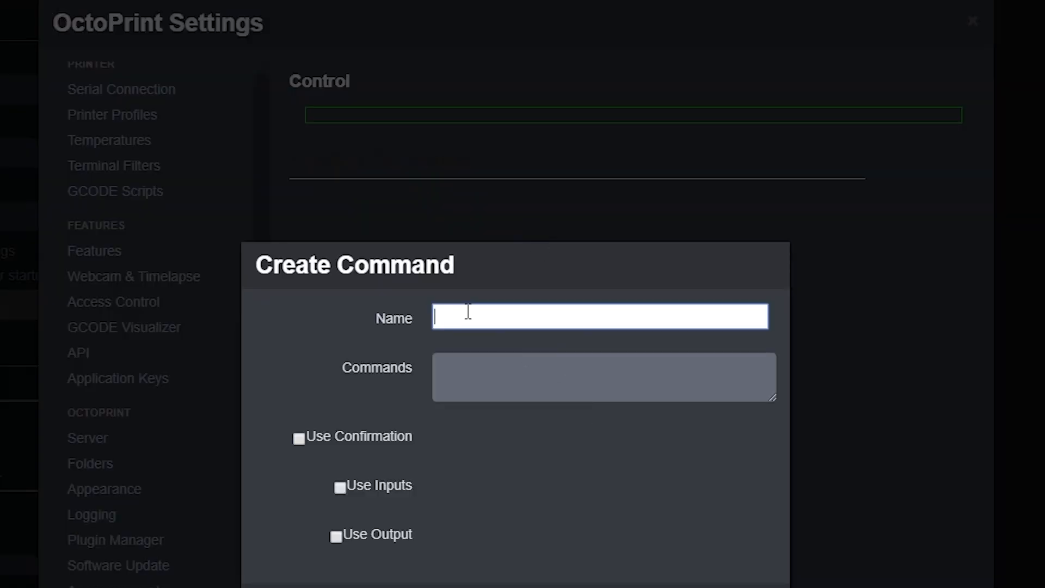
{"action": "type", "text": "Bed to 60"}
{"action": "left_click", "coordinate": [544, 391]}
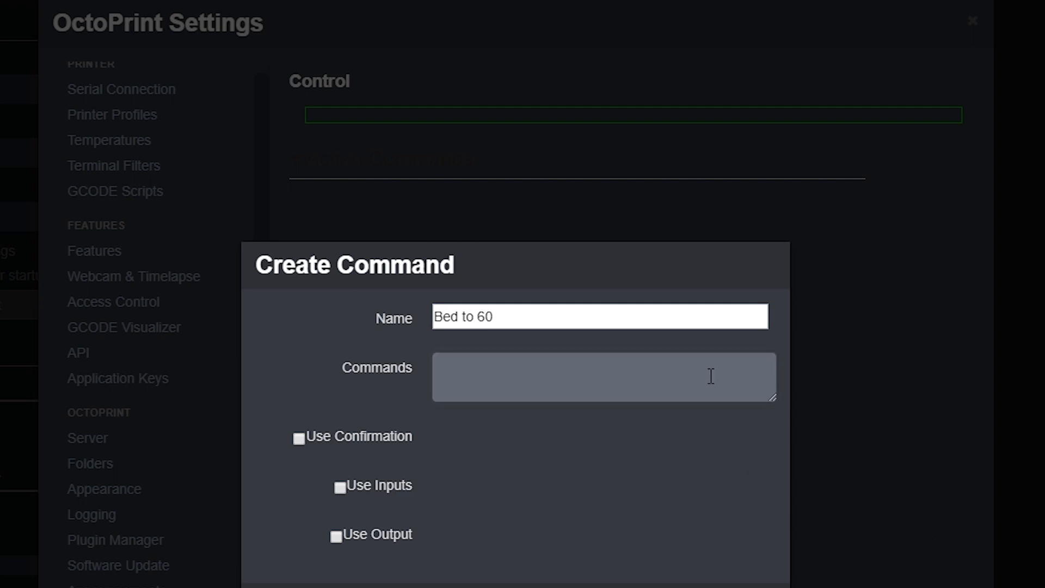
{"action": "left_click", "coordinate": [480, 375]}
{"action": "type", "text": "M140 S"}
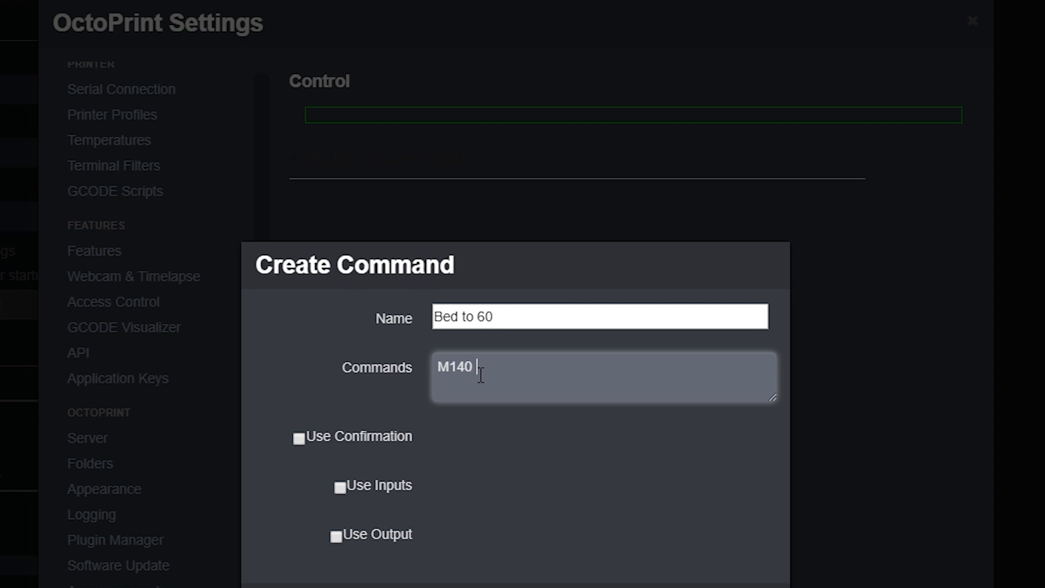
{"action": "type", "text": "60"}
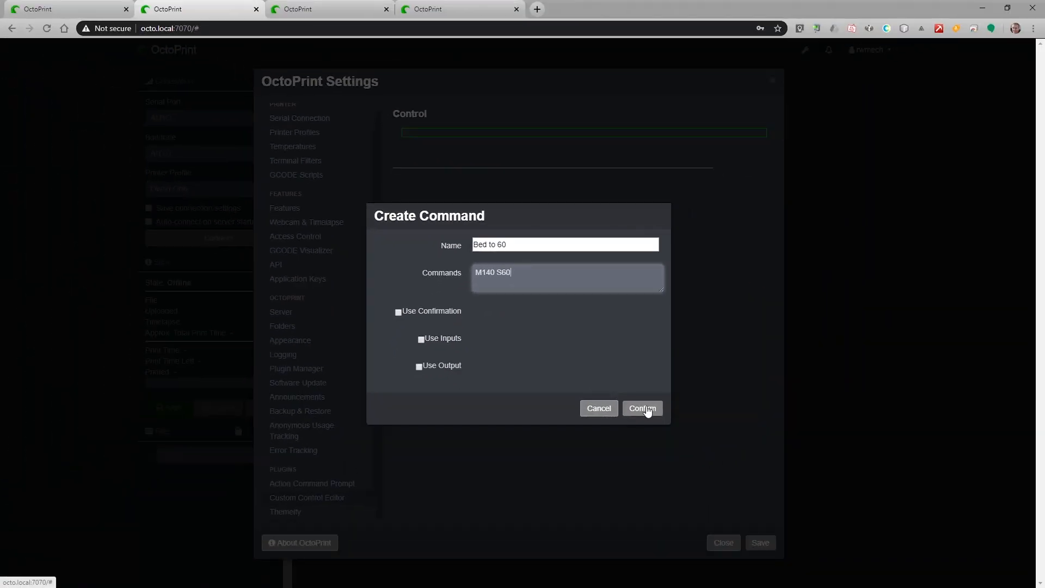
{"action": "left_click", "coordinate": [648, 411]}
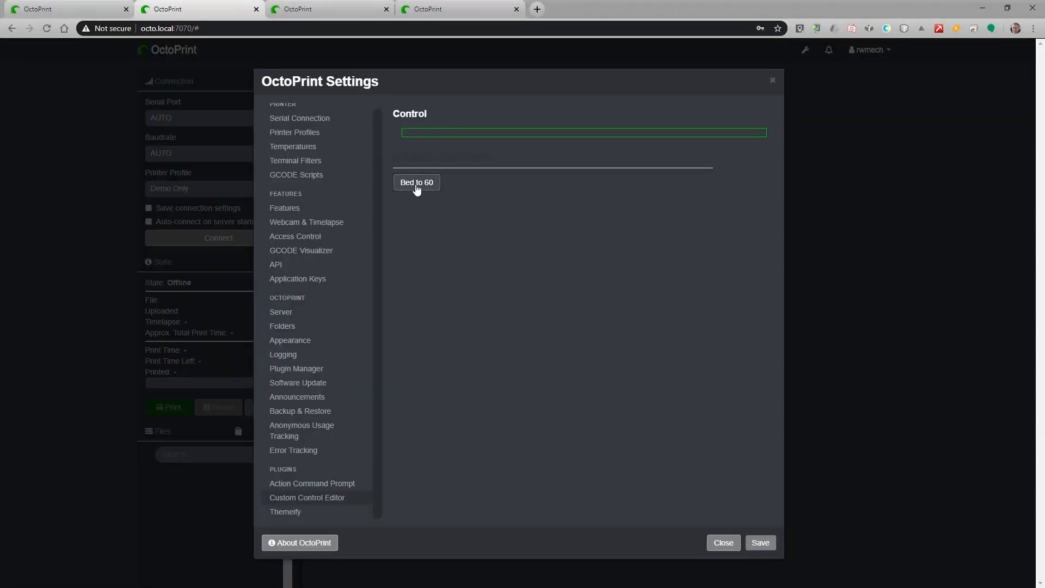
{"action": "left_click", "coordinate": [760, 544]}
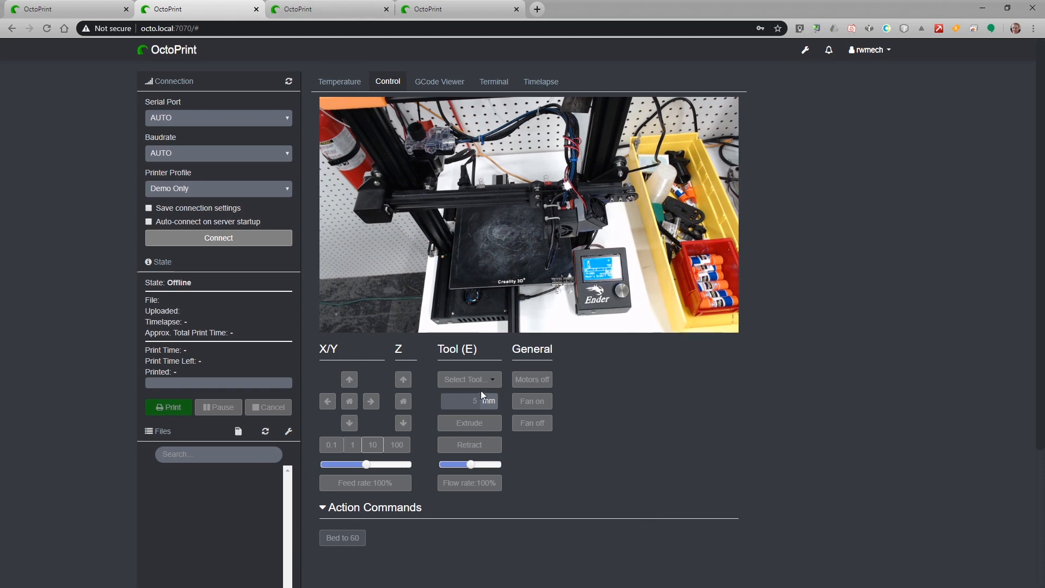
Switch to the other OctoPrint instance's Custom Control Editor settings with its preheat controls.
{"action": "left_click", "coordinate": [316, 15]}
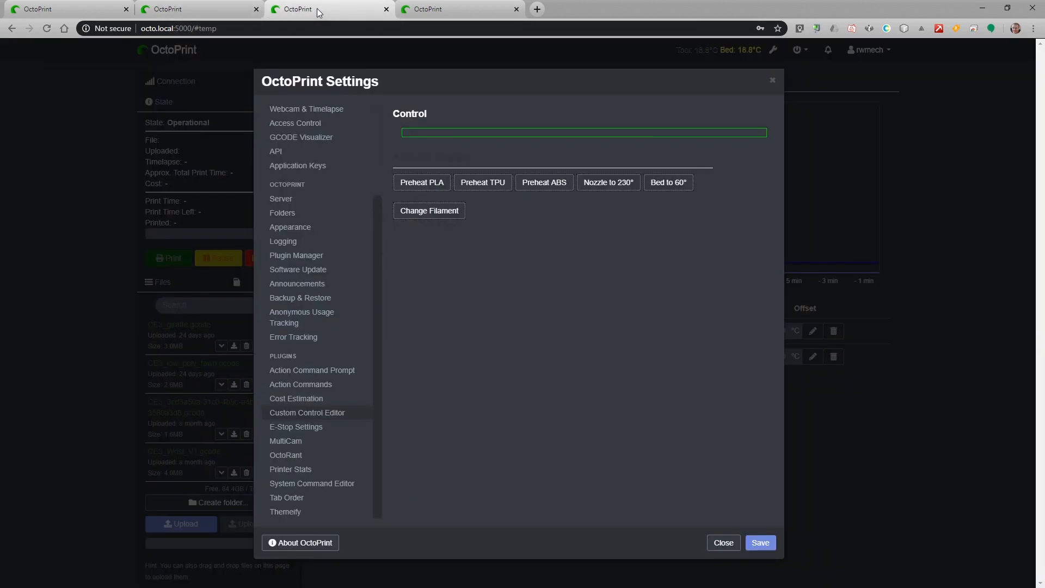
Bring up the Themeify settings and scroll down to its Custom style rules.
{"action": "left_click", "coordinate": [283, 511]}
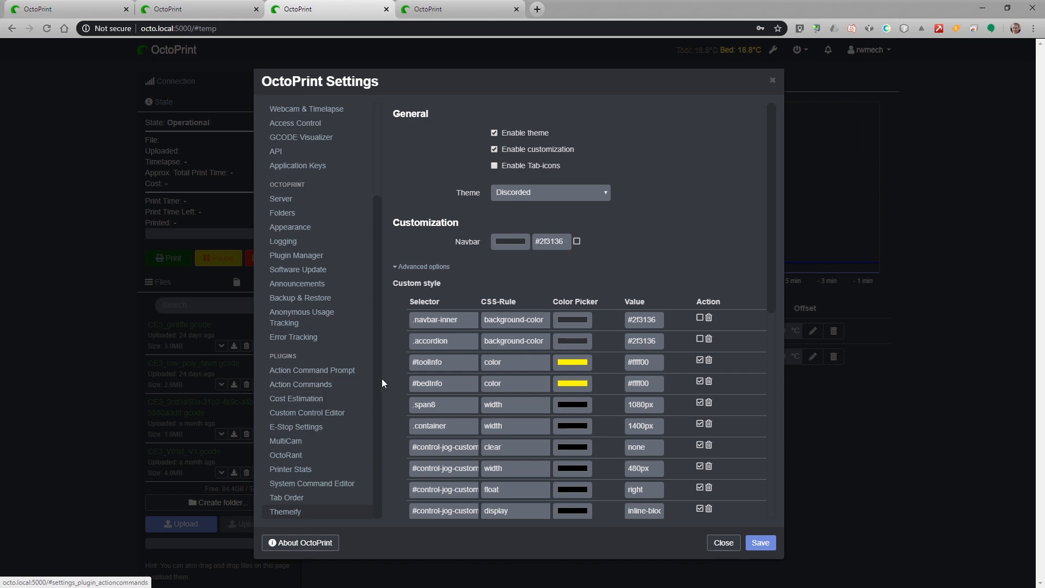
{"action": "scroll", "coordinate": [451, 385], "scroll_direction": "down", "scroll_amount": 3}
{"action": "scroll", "coordinate": [472, 412], "scroll_direction": "down", "scroll_amount": 3}
{"action": "scroll", "coordinate": [525, 445], "scroll_direction": "up", "scroll_amount": 3}
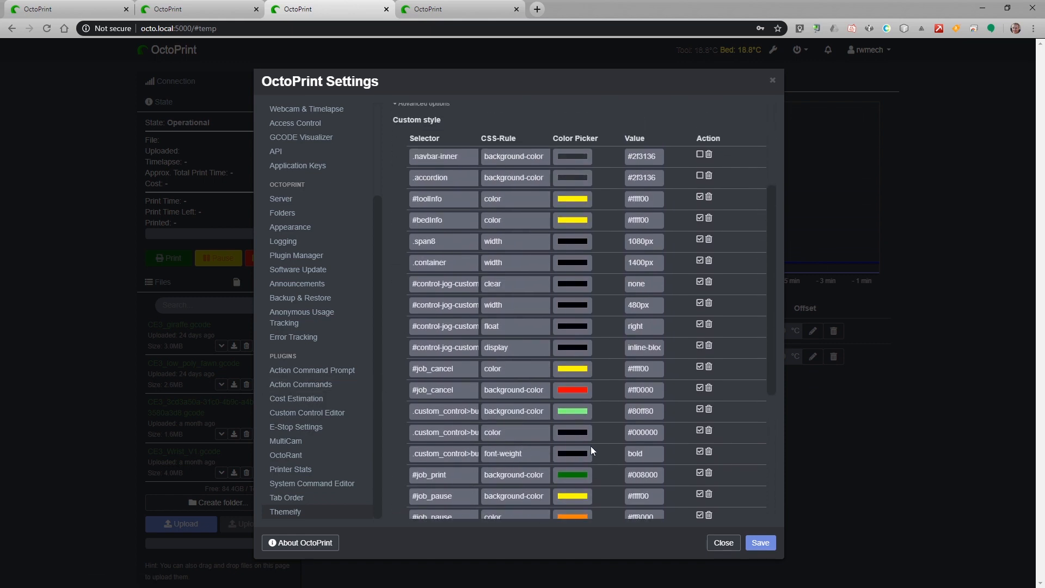
{"action": "scroll", "coordinate": [586, 449], "scroll_direction": "down", "scroll_amount": 1}
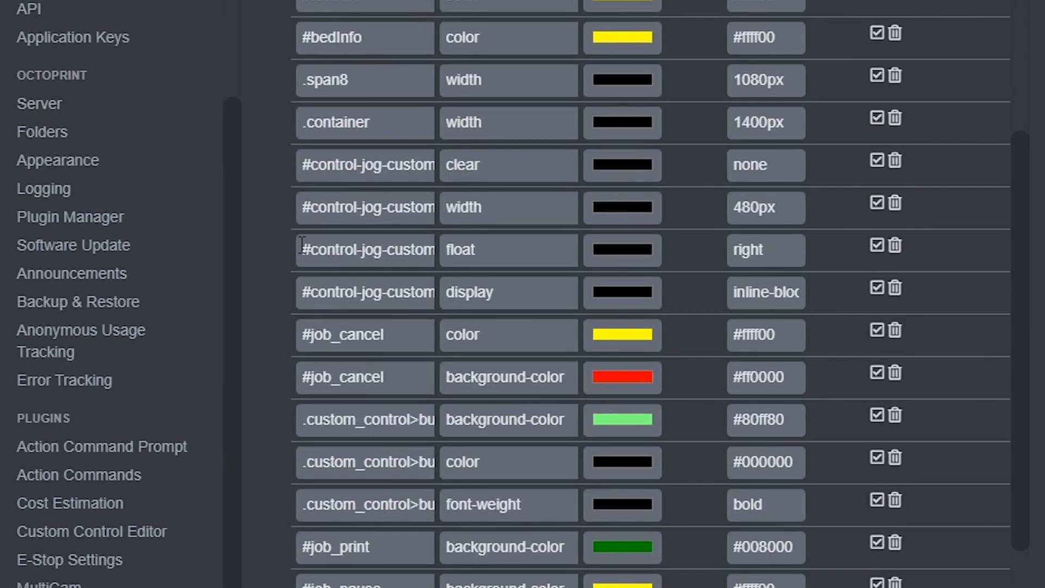
Inspect the #control-jog-custom float rule and compare it against the other OctoPrint instance's styles.
{"action": "left_click_drag", "start_coordinate": [414, 270], "coordinate": [491, 269]}
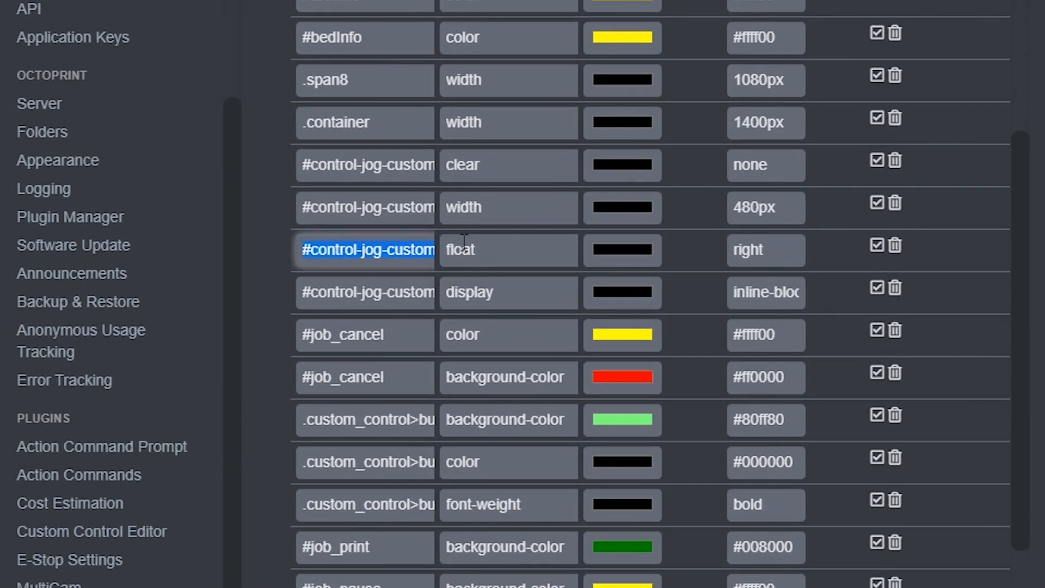
{"action": "left_click", "coordinate": [413, 251]}
{"action": "left_click", "coordinate": [478, 249]}
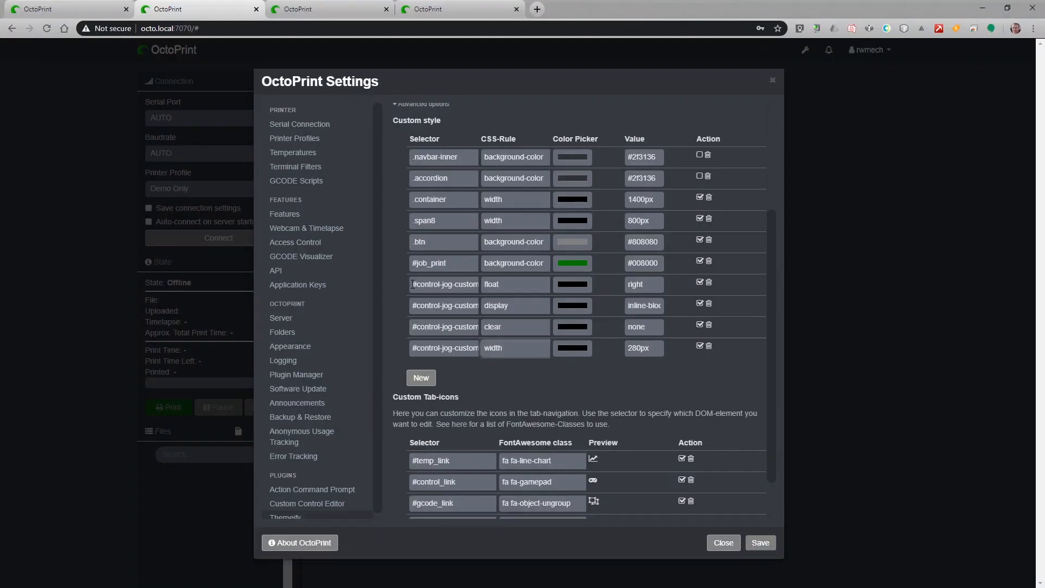
{"action": "left_click", "coordinate": [326, 11]}
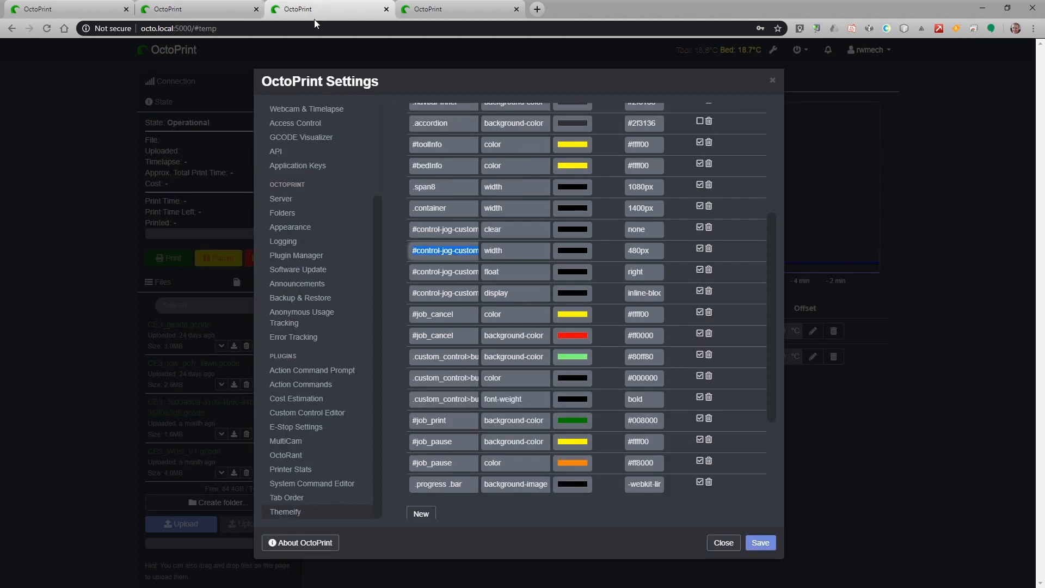
{"action": "left_click", "coordinate": [230, 8]}
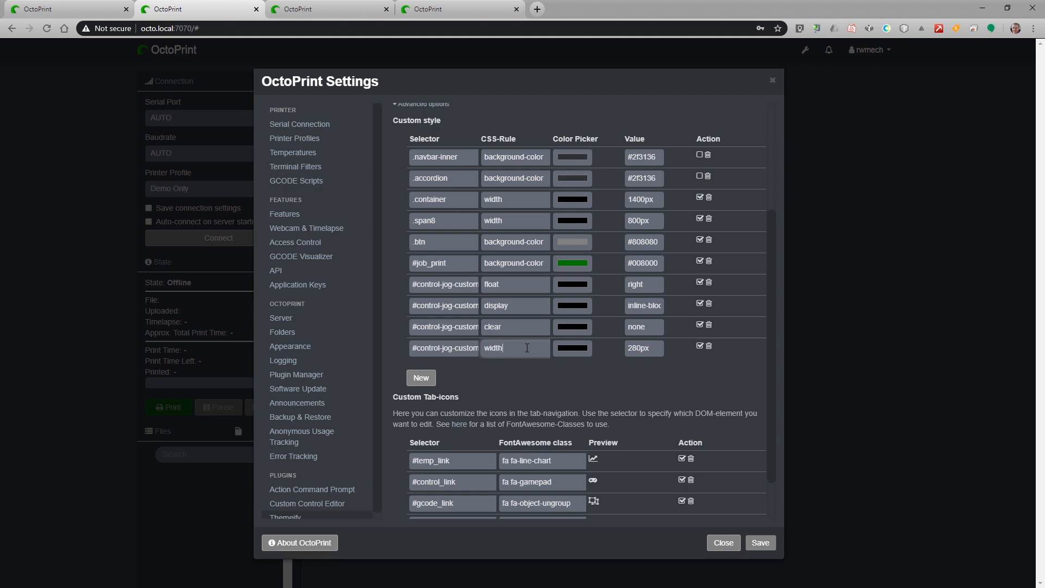
Save the Themeify custom styles, then compare the Control page with the other printer's.
{"action": "left_click", "coordinate": [761, 548]}
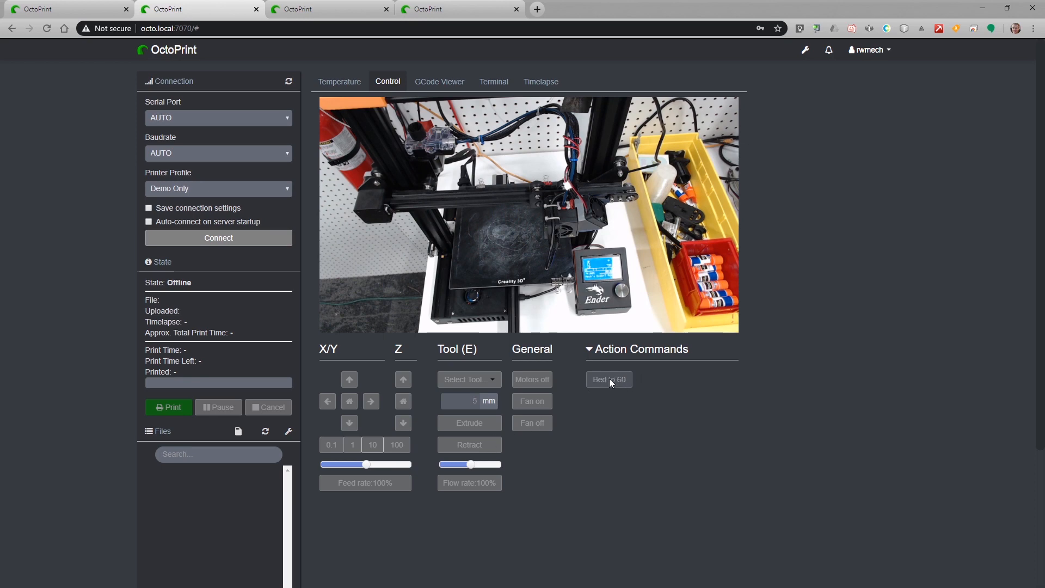
{"action": "left_click", "coordinate": [414, 9]}
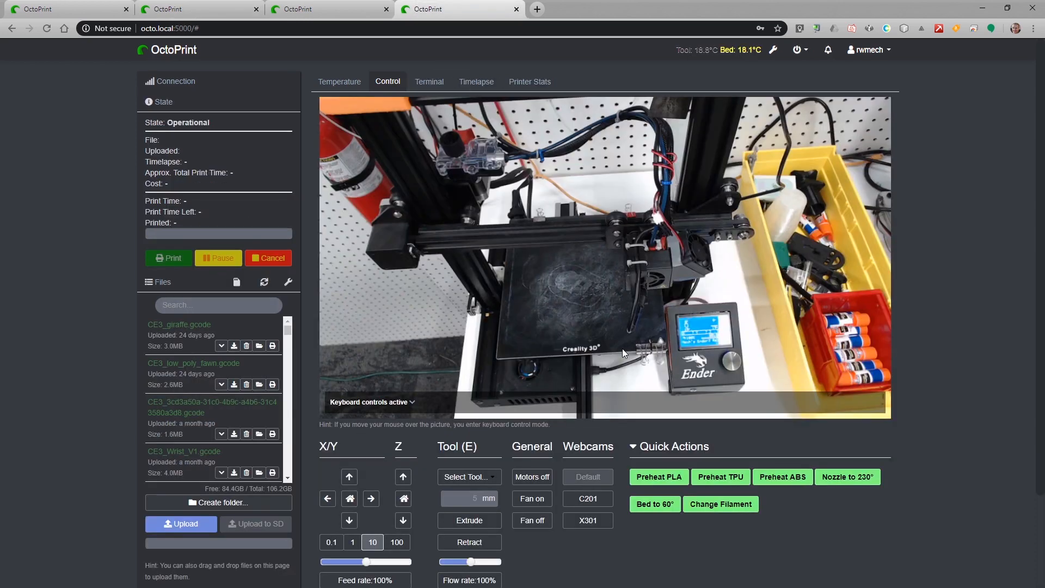
{"action": "left_click", "coordinate": [223, 7]}
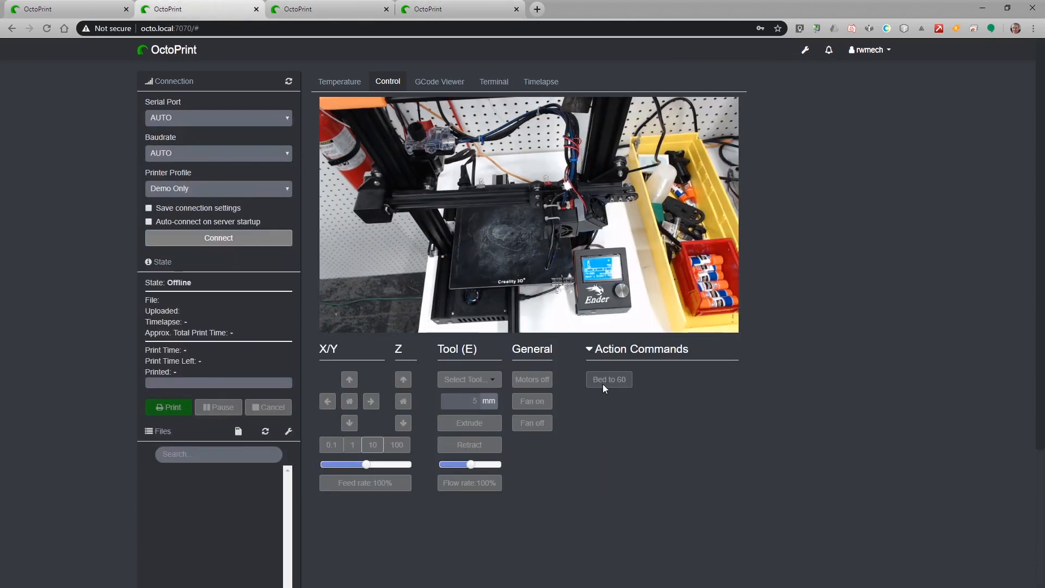